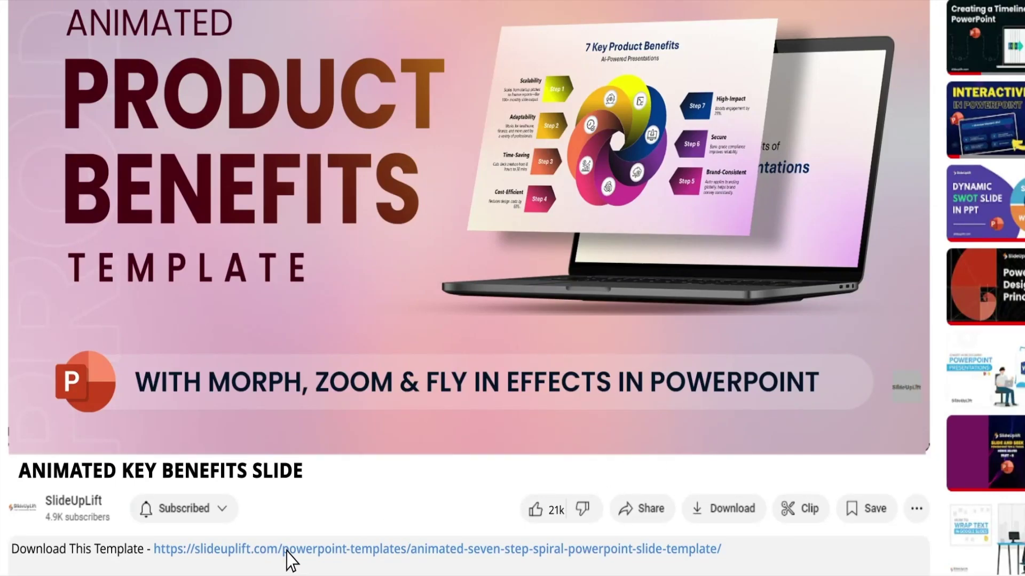
# Step: Open the 'Download This Template' link from the YouTube video description
pyautogui.click(290, 552)
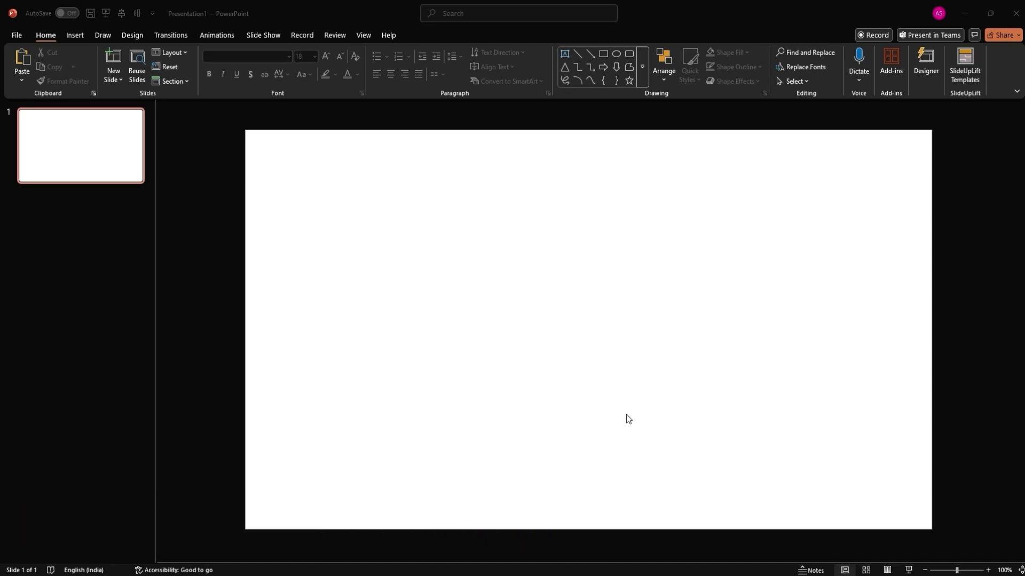
# Step: Draw a text box listing 1–7 and convert it to a Basic Venn SmartArt diagram
pyautogui.click(75, 35)
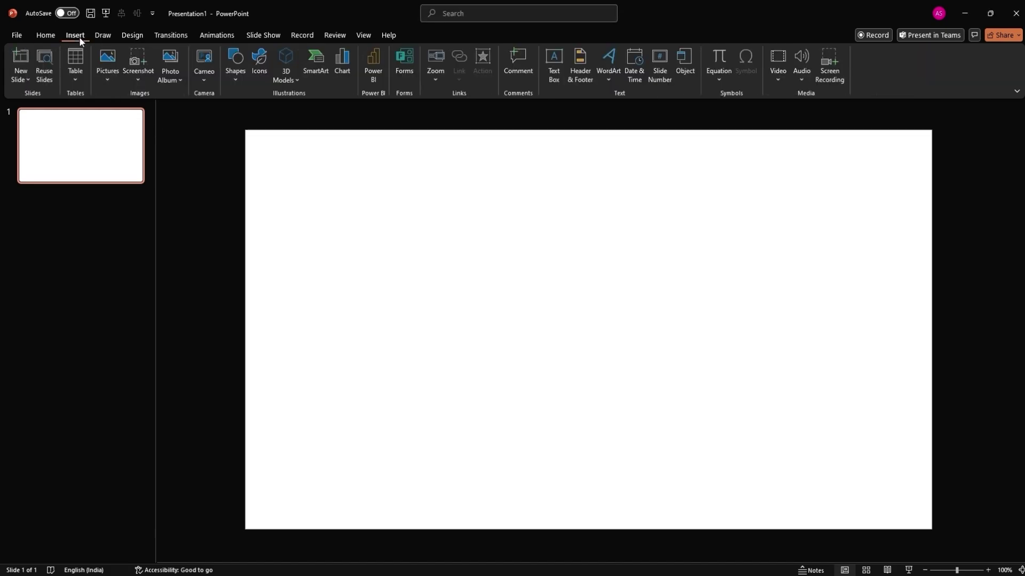
pyautogui.click(555, 68)
pyautogui.moveTo(376, 189); pyautogui.dragTo(600, 445)
pyautogui.write('1 2 3 4 5 6 7')
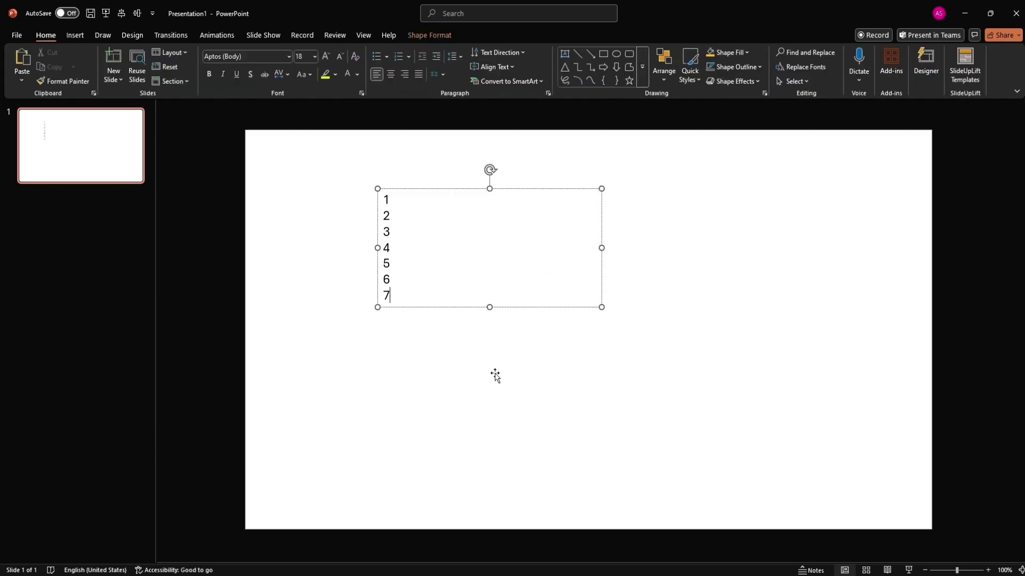
pyautogui.hotkey('ctrl', 'a')
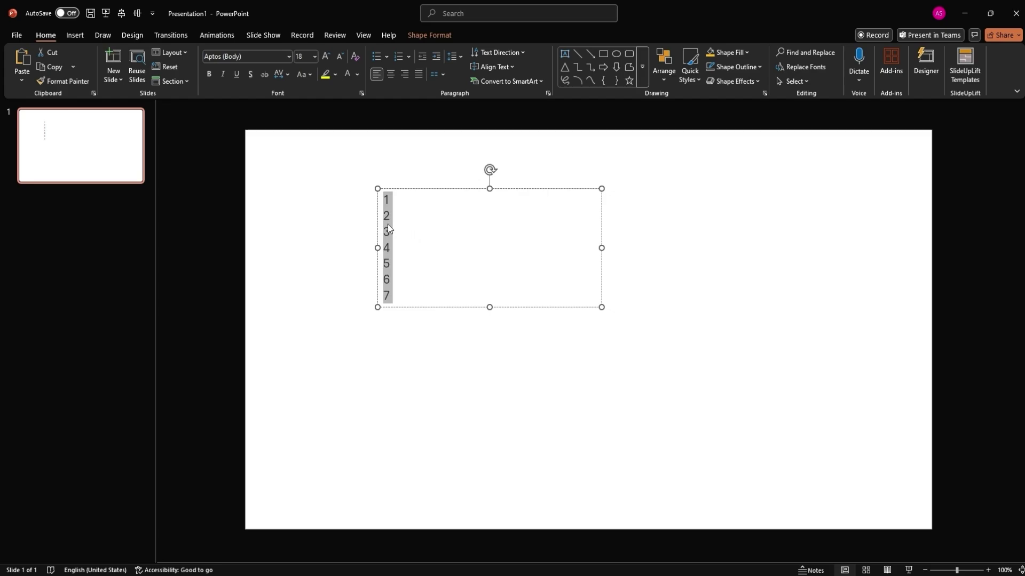
pyautogui.rightClick(387, 225)
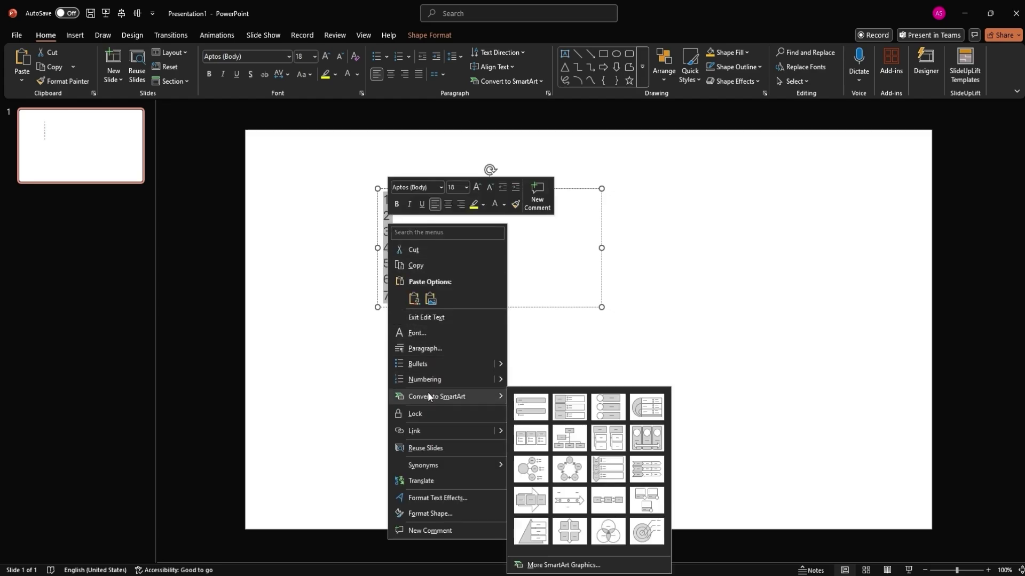
pyautogui.click(606, 535)
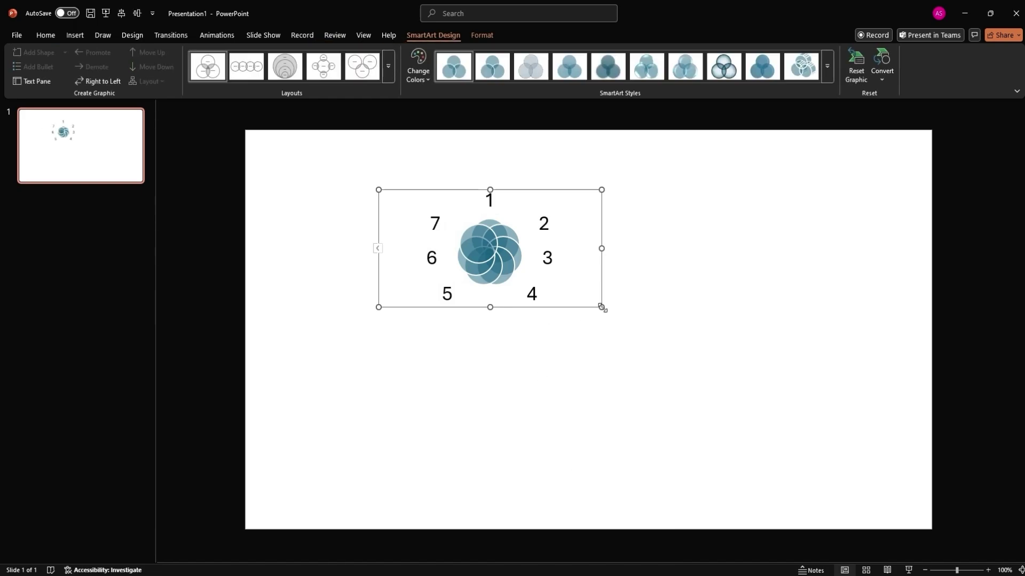
# Step: Enlarge the Venn diagram to fill the slide and ungroup it twice into individual shapes
pyautogui.moveTo(602, 306); pyautogui.dragTo(910, 471)
pyautogui.moveTo(379, 470)
pyautogui.mouseDown()
pyautogui.moveTo(212, 495)
pyautogui.moveTo(243, 536)
pyautogui.mouseUp()
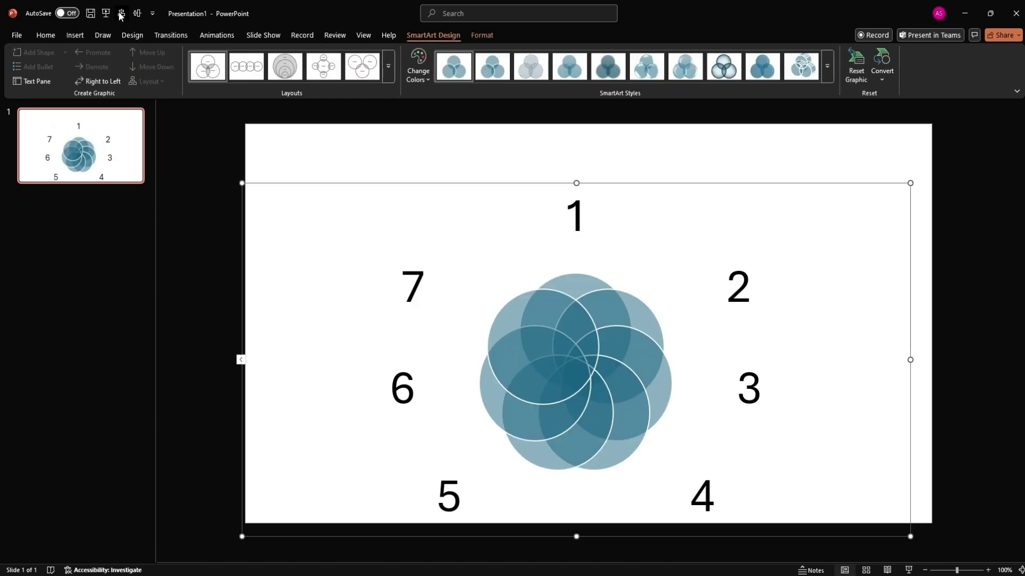
pyautogui.moveTo(576, 360); pyautogui.dragTo(589, 329)
pyautogui.rightClick(609, 152)
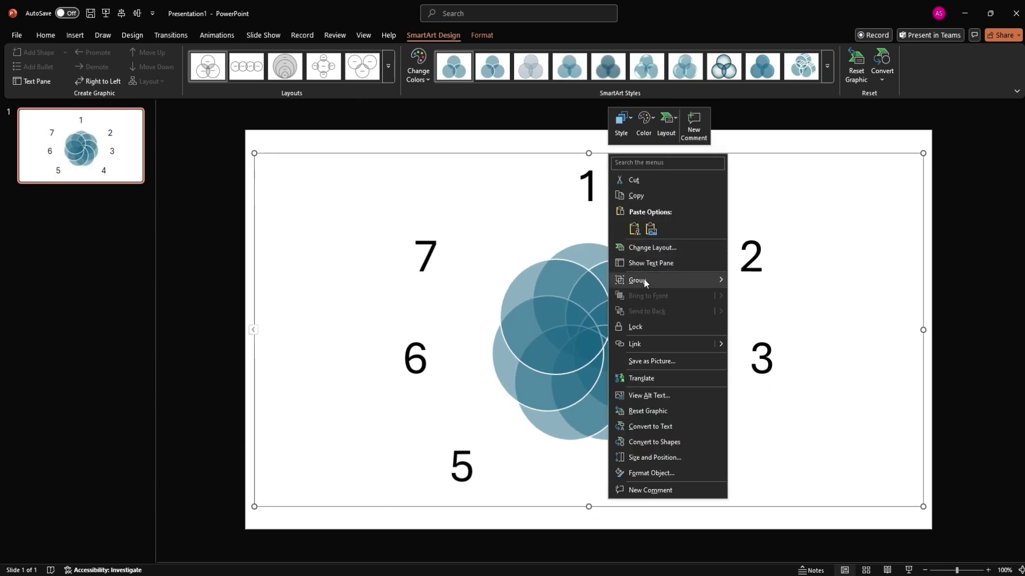
pyautogui.moveTo(637, 281)
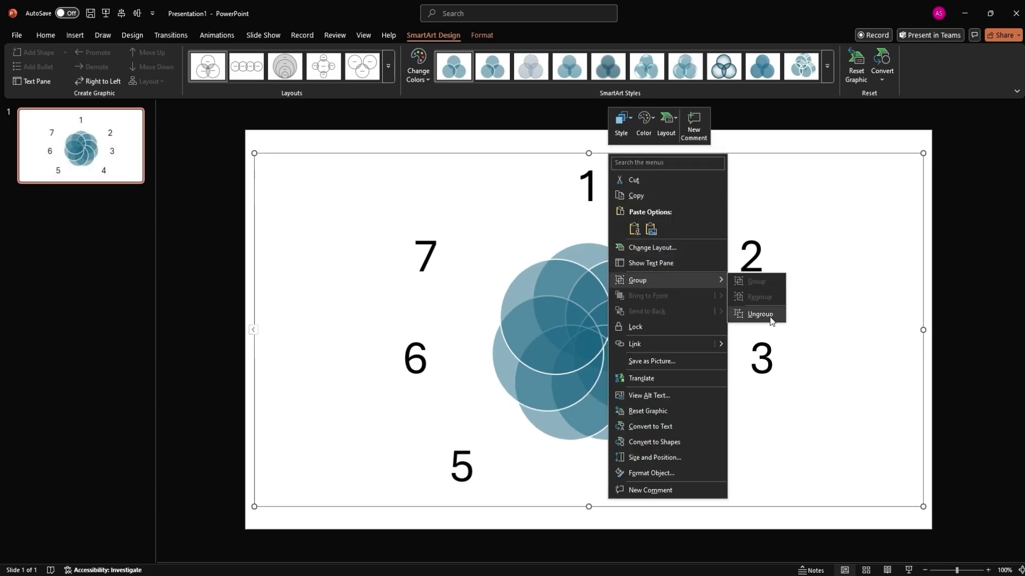
pyautogui.click(760, 314)
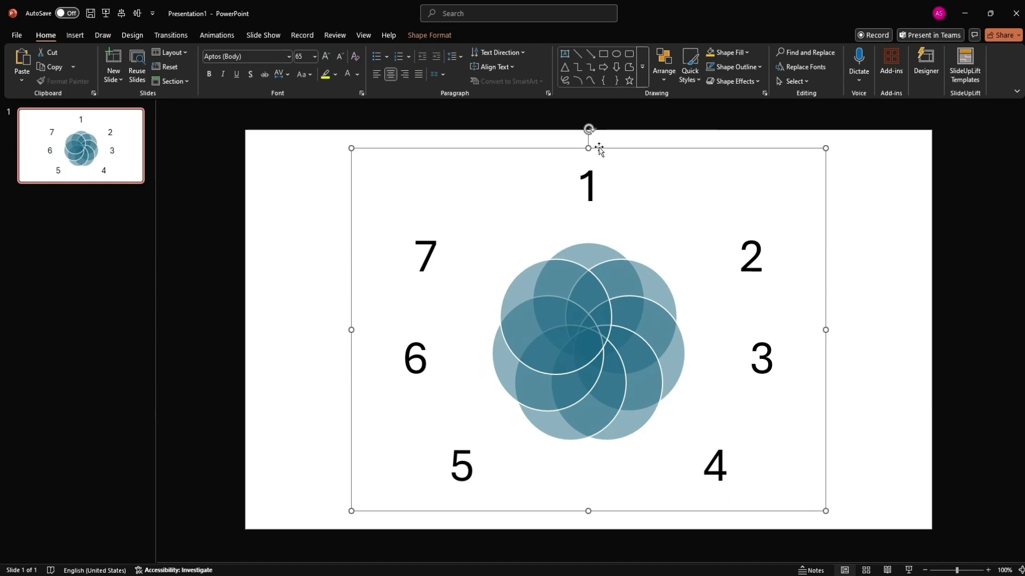
pyautogui.rightClick(600, 152)
pyautogui.moveTo(629, 240)
pyautogui.click(751, 274)
# Step: Delete all seven number text boxes from the circles
pyautogui.click(869, 235)
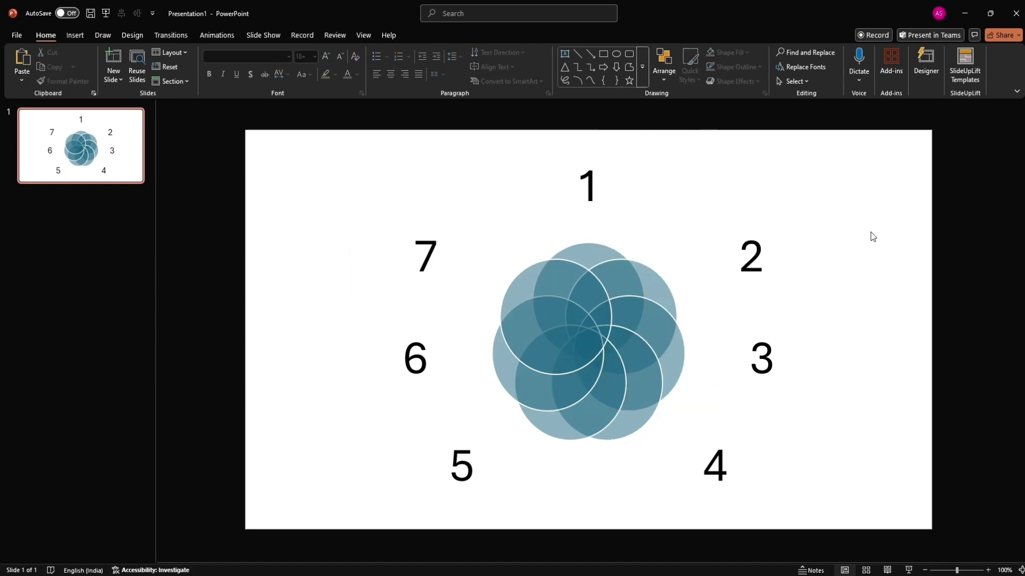
pyautogui.moveTo(861, 179); pyautogui.dragTo(709, 507)
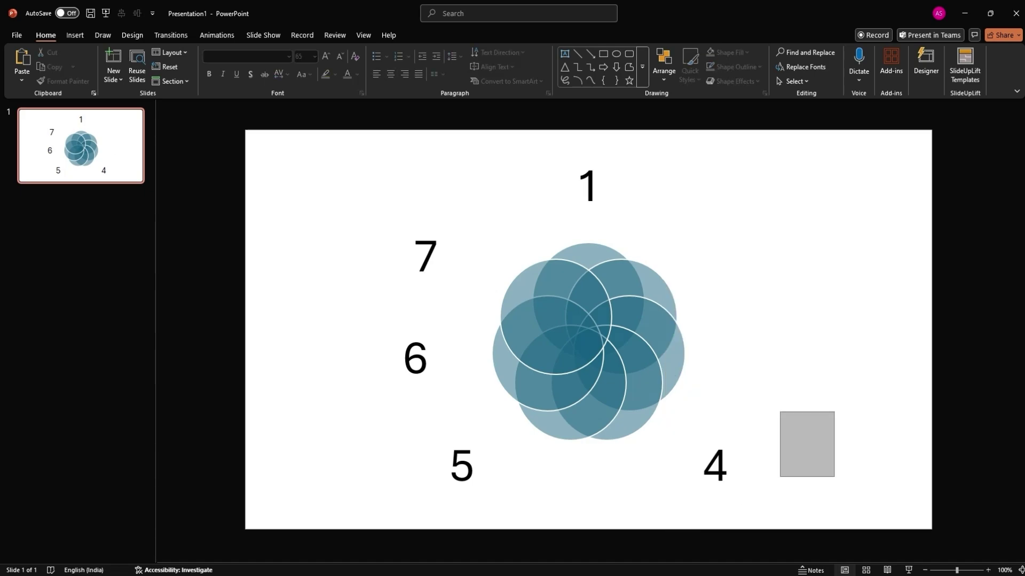
pyautogui.moveTo(832, 414); pyautogui.dragTo(264, 558)
pyautogui.press('Delete')
pyautogui.moveTo(488, 528); pyautogui.dragTo(353, 210)
pyautogui.press('Delete')
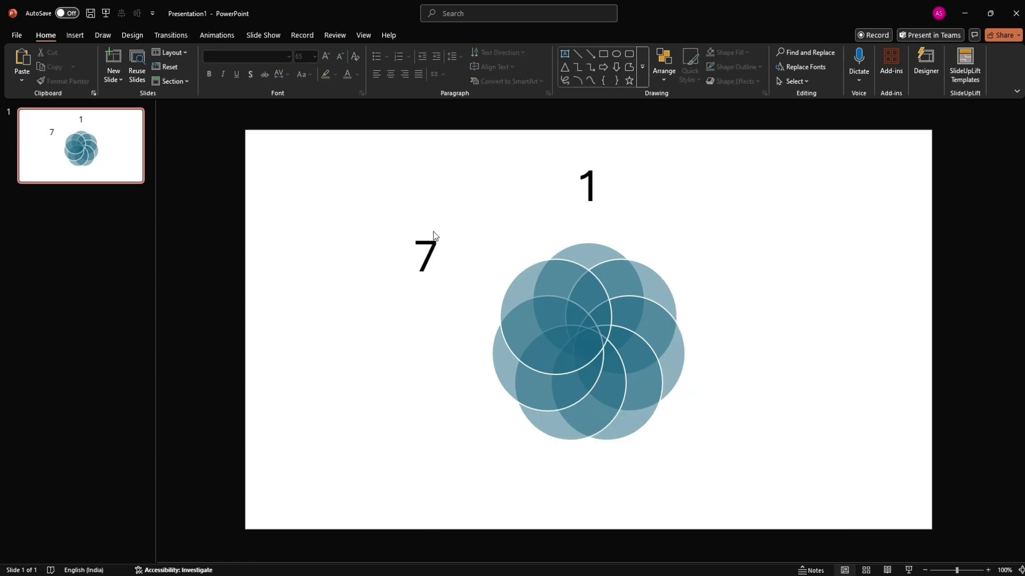
pyautogui.click(435, 236)
pyautogui.press('Delete')
pyautogui.click(605, 184)
pyautogui.press('Delete')
# Step: Give the seven circles No Outline and split them with Merge Shapes > Fragment
pyautogui.moveTo(819, 182); pyautogui.dragTo(373, 468)
pyautogui.click(760, 68)
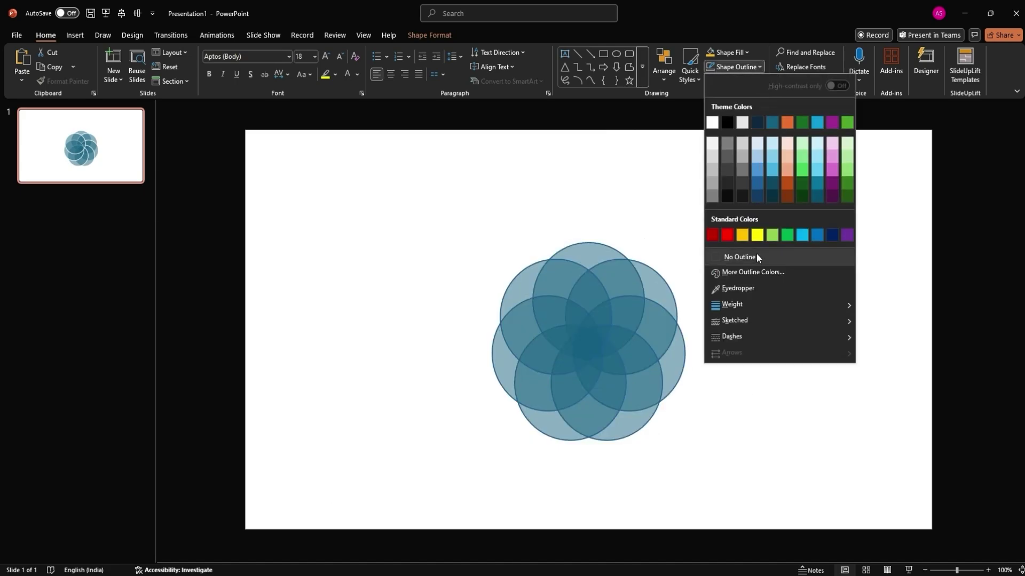
pyautogui.click(753, 257)
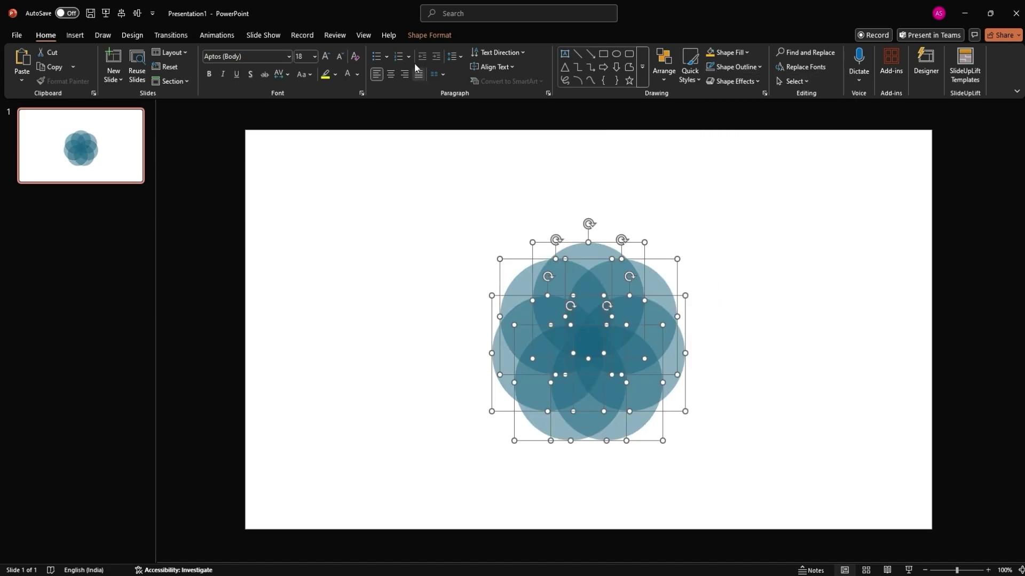
pyautogui.click(429, 36)
pyautogui.click(148, 85)
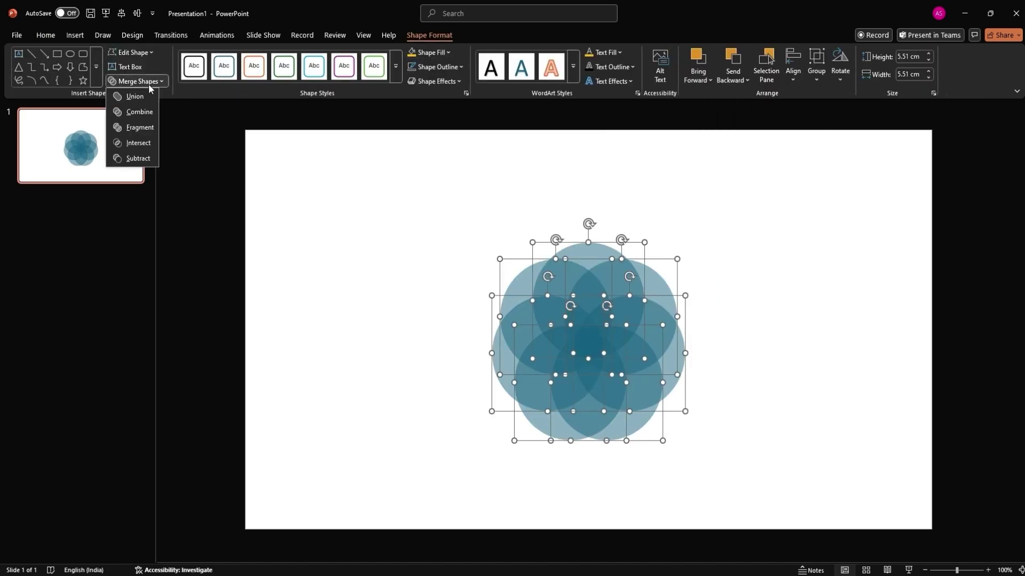
pyautogui.click(125, 127)
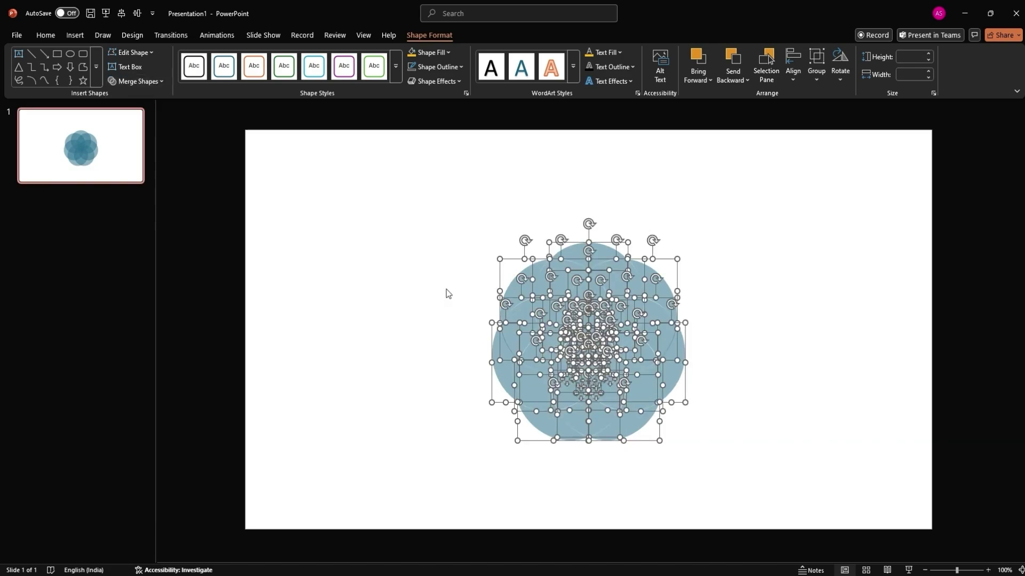
# Step: Delete the small centre fragment to leave a hole and select the first fragments beside it
pyautogui.click(730, 326)
pyautogui.click(588, 343)
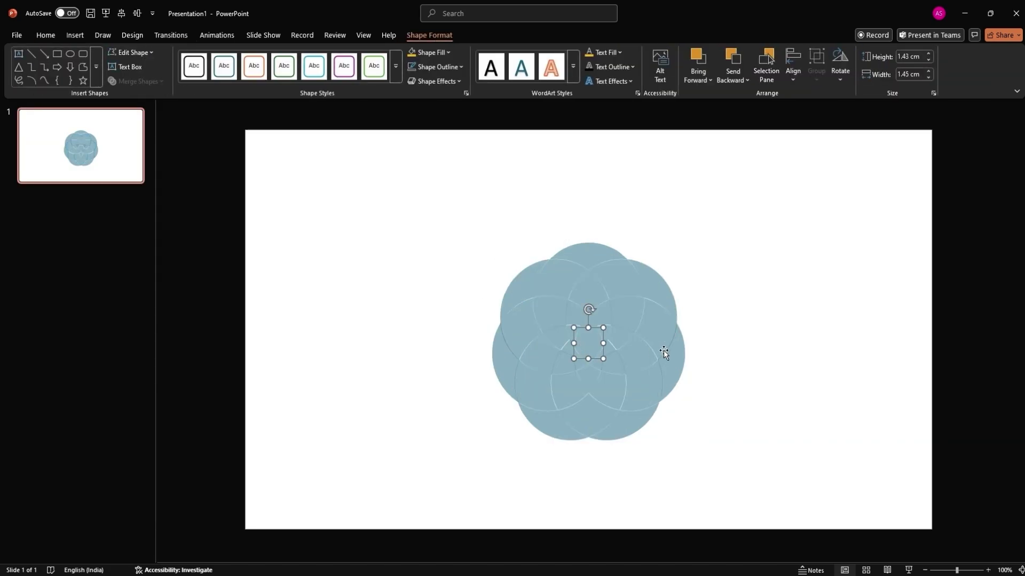
pyautogui.press('Delete')
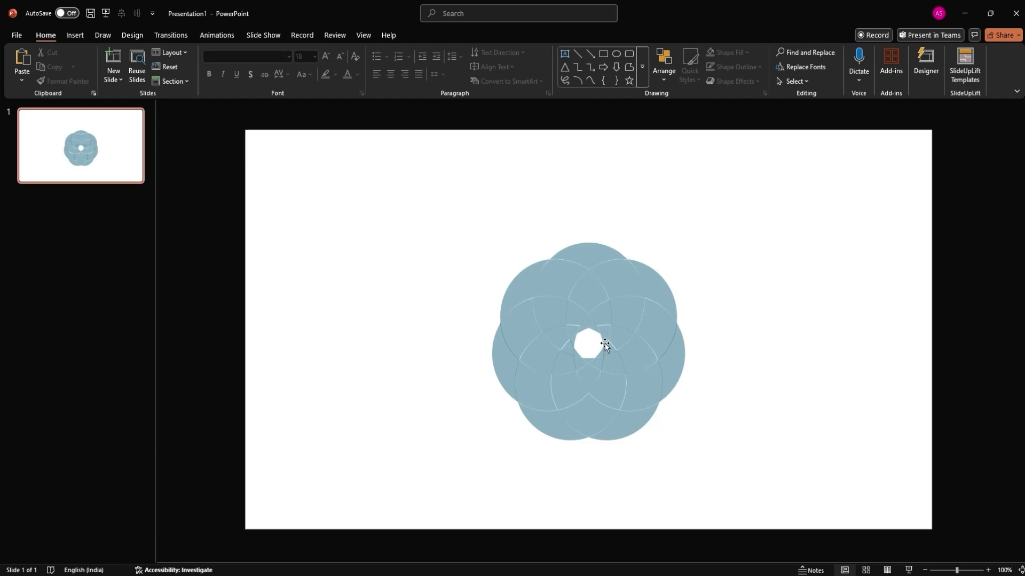
pyautogui.click(605, 343)
pyautogui.keyDown('shift'); pyautogui.click(582, 280); pyautogui.keyUp('shift')
# Step: Union the first two curved runs of fragments from the hole outward into petals
pyautogui.keyDown('shift'); pyautogui.click(515, 279); pyautogui.keyUp('shift')
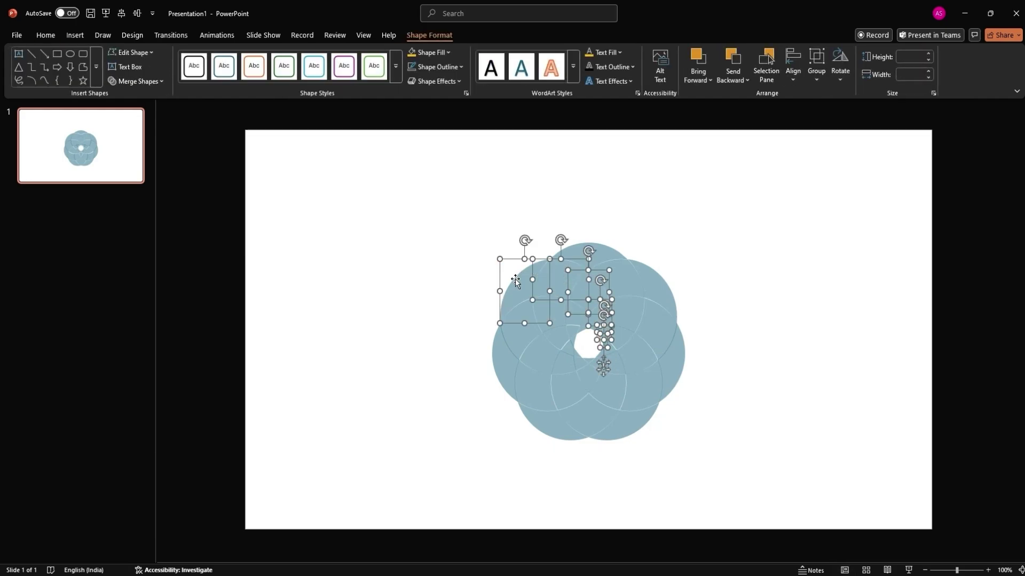
pyautogui.click(120, 82)
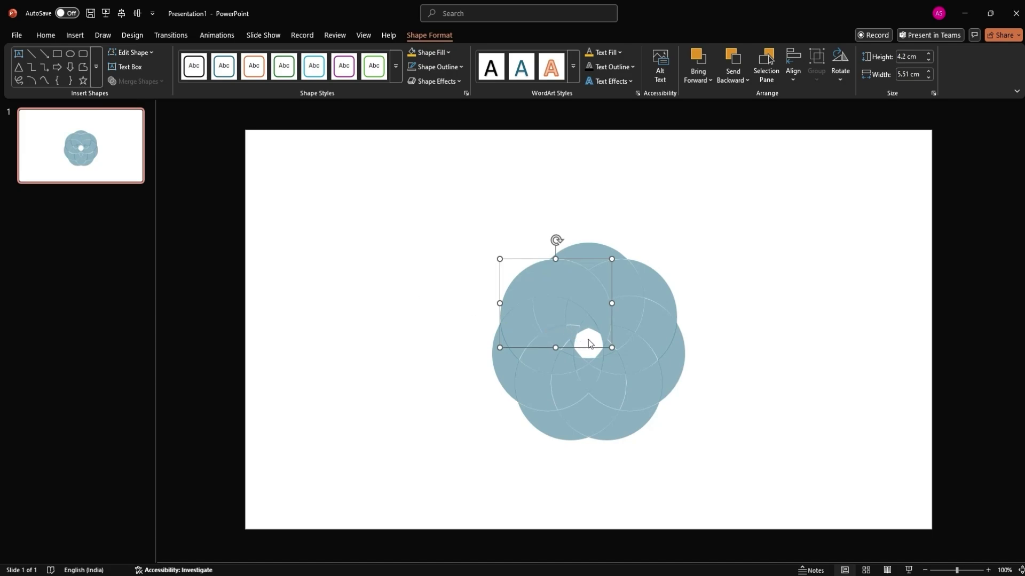
pyautogui.scroll(1, 589, 343)
pyautogui.scroll(1, 590, 344)
pyautogui.click(657, 368)
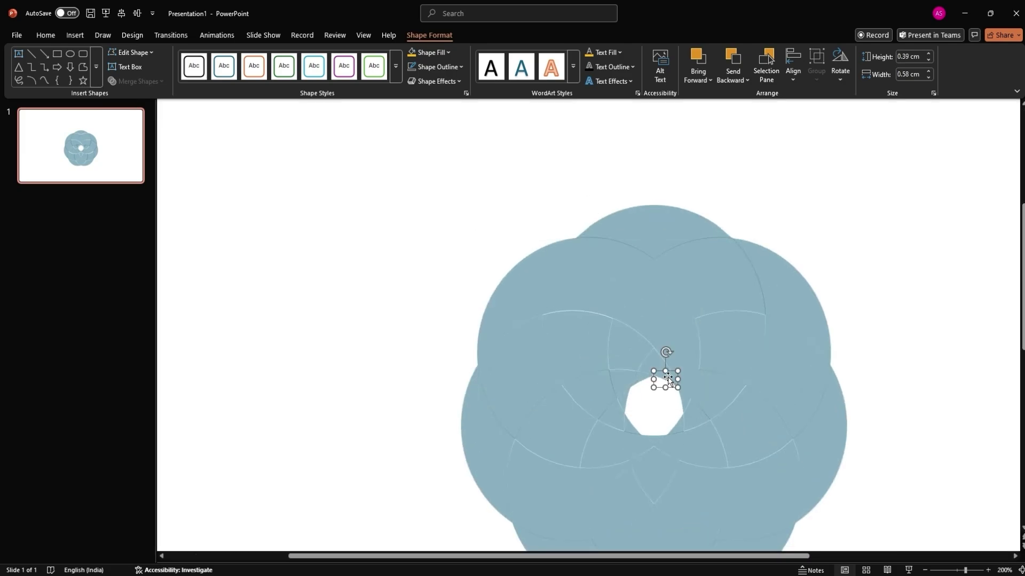
pyautogui.keyDown('shift'); pyautogui.click(622, 352); pyautogui.keyUp('shift')
pyautogui.keyDown('shift'); pyautogui.click(588, 348); pyautogui.keyUp('shift')
pyautogui.keyDown('shift'); pyautogui.click(474, 415); pyautogui.keyUp('shift')
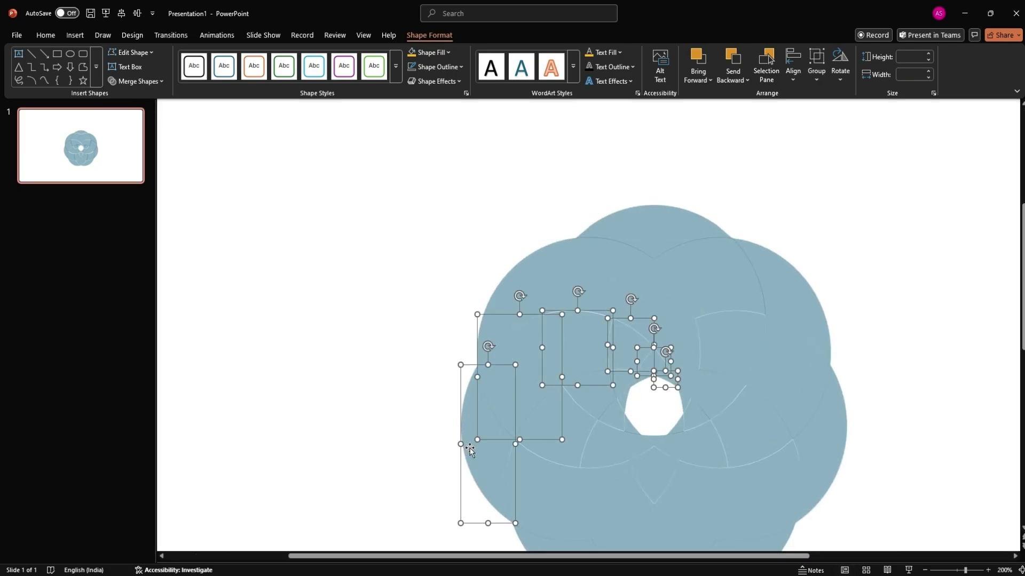
pyautogui.press('F4')
# Step: Union the down-left and downward runs of fragments into two more petals with F4
pyautogui.click(647, 376)
pyautogui.keyDown('shift'); pyautogui.click(577, 364); pyautogui.keyUp('shift')
pyautogui.keyDown('shift'); pyautogui.click(556, 424); pyautogui.keyUp('shift')
pyautogui.keyDown('shift'); pyautogui.click(543, 480); pyautogui.keyUp('shift')
pyautogui.scroll(-1, 536, 513)
pyautogui.keyDown('shift'); pyautogui.click(560, 510); pyautogui.keyUp('shift')
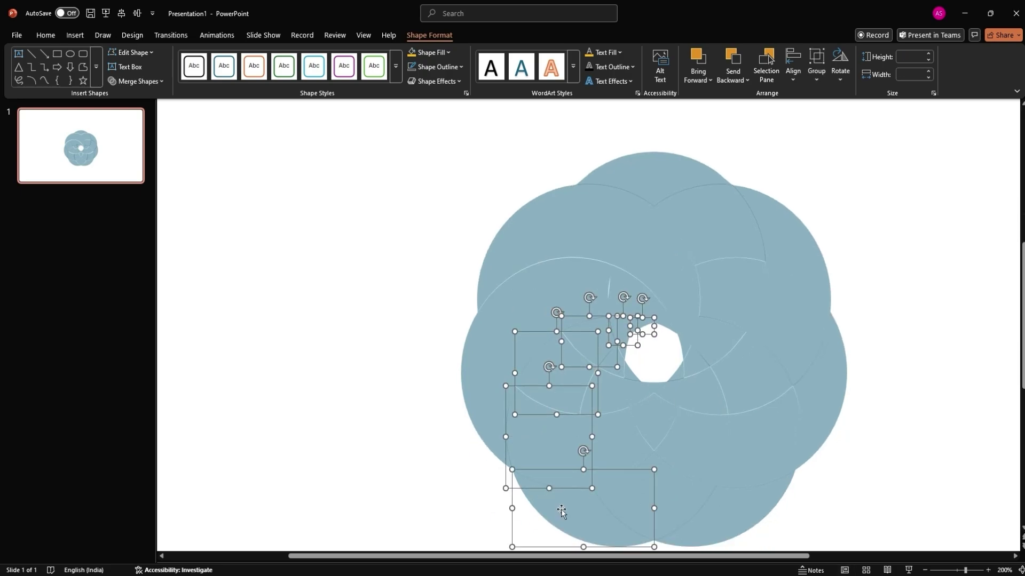
pyautogui.press('F4')
pyautogui.scroll(-1, 563, 509)
pyautogui.click(629, 328)
pyautogui.click(616, 344)
pyautogui.keyDown('shift'); pyautogui.click(614, 417); pyautogui.keyUp('shift')
pyautogui.keyDown('shift'); pyautogui.click(650, 485); pyautogui.keyUp('shift')
pyautogui.keyDown('shift'); pyautogui.click(657, 406); pyautogui.keyUp('shift')
pyautogui.keyDown('shift'); pyautogui.click(727, 508); pyautogui.keyUp('shift')
pyautogui.press('F4')
# Step: Union the runs toward the right edge and upper right into two further petals
pyautogui.click(635, 349)
pyautogui.keyDown('shift'); pyautogui.click(642, 373); pyautogui.keyUp('shift')
pyautogui.keyDown('shift'); pyautogui.click(681, 401); pyautogui.keyUp('shift')
pyautogui.keyDown('shift'); pyautogui.click(769, 420); pyautogui.keyUp('shift')
pyautogui.keyDown('shift'); pyautogui.click(816, 398); pyautogui.keyUp('shift')
pyautogui.press('F4')
pyautogui.click(655, 359)
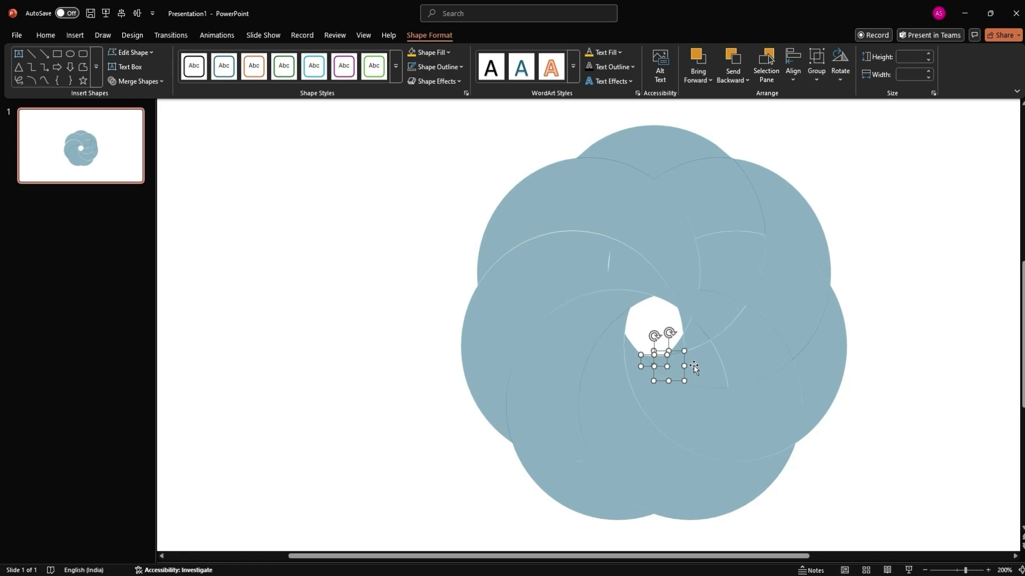
pyautogui.keyDown('shift'); pyautogui.click(703, 336); pyautogui.keyUp('shift')
pyautogui.keyDown('shift'); pyautogui.click(753, 344); pyautogui.keyUp('shift')
pyautogui.keyDown('shift'); pyautogui.click(792, 281); pyautogui.keyUp('shift')
pyautogui.keyDown('shift'); pyautogui.click(802, 212); pyautogui.keyUp('shift')
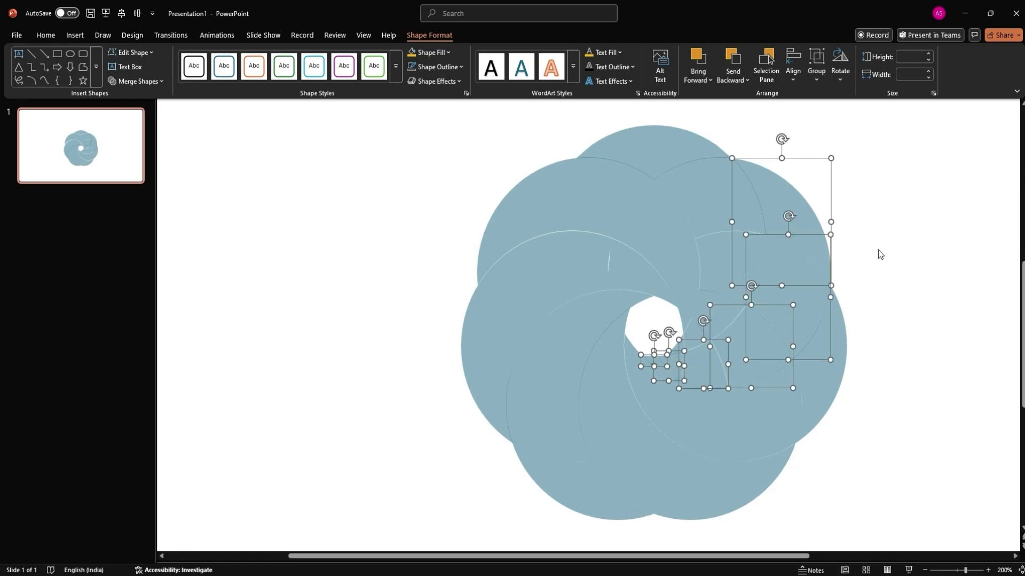
pyautogui.press('F4')
# Step: Union the run toward the top circle and the remaining fragments, completing the spiral
pyautogui.click(676, 350)
pyautogui.keyDown('shift'); pyautogui.click(703, 324); pyautogui.keyUp('shift')
pyautogui.keyDown('shift'); pyautogui.click(731, 248); pyautogui.keyUp('shift')
pyautogui.keyDown('shift'); pyautogui.click(709, 192); pyautogui.keyUp('shift')
pyautogui.keyDown('shift'); pyautogui.click(655, 150); pyautogui.keyUp('shift')
pyautogui.press('F4')
pyautogui.click(681, 293)
pyautogui.press('F4')
pyautogui.click(865, 328)
pyautogui.keyDown('ctrl'); pyautogui.scroll(-2, 596, 380); pyautogui.keyUp('ctrl')
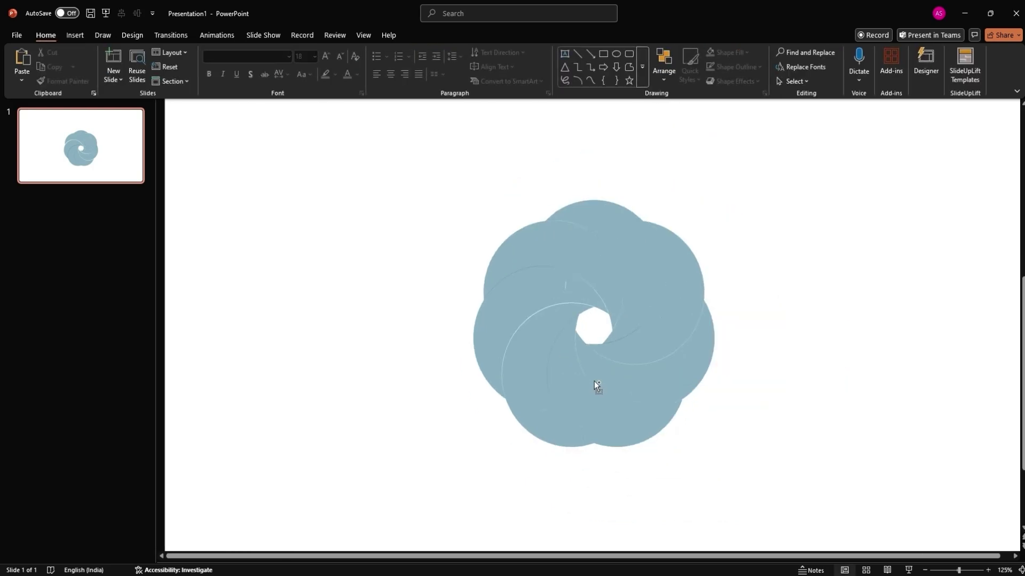
pyautogui.scroll(-2, 595, 381)
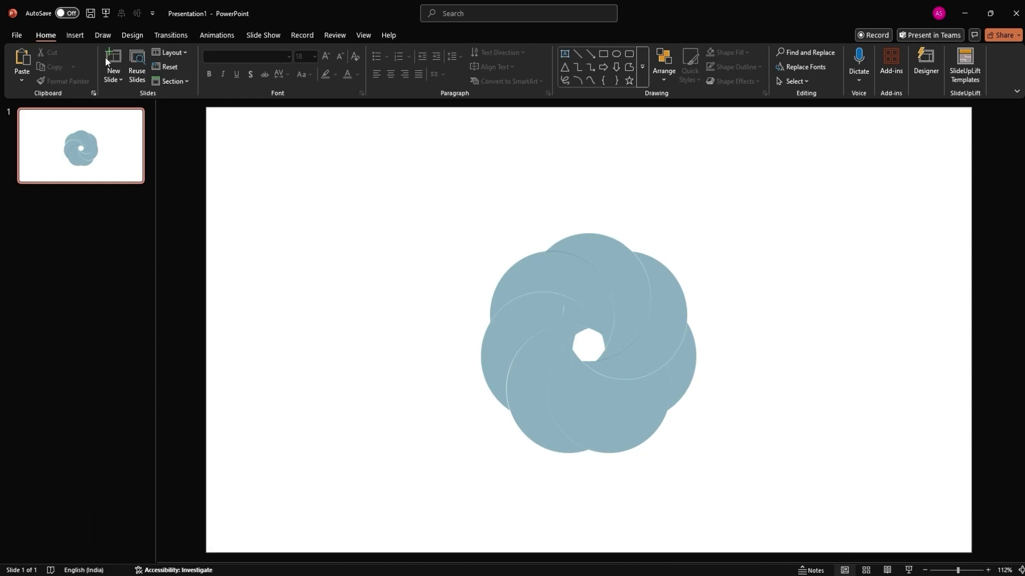
# Step: Insert the 'Color pallete' picture from this computer onto the slide
pyautogui.click(75, 35)
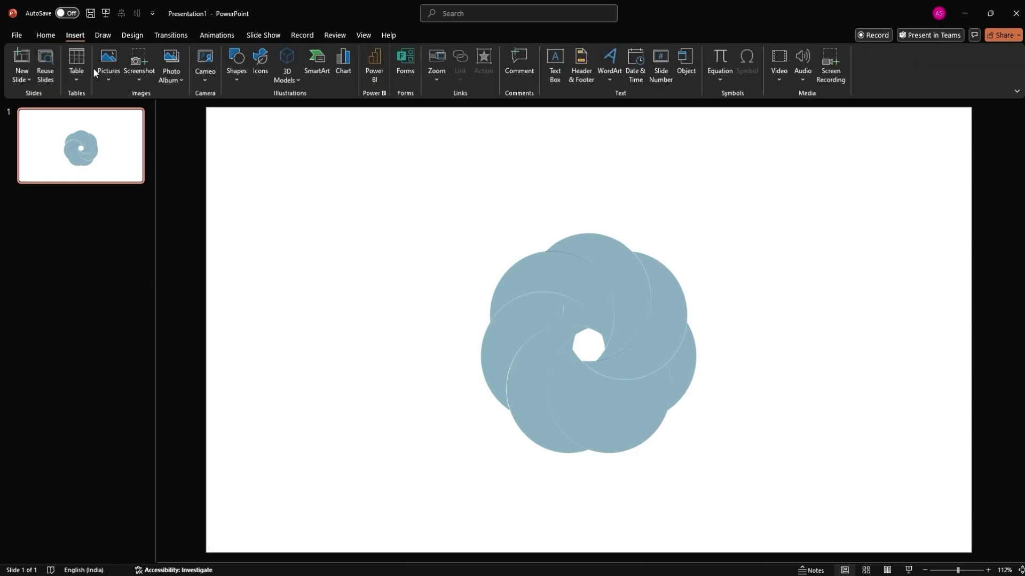
pyautogui.click(108, 76)
pyautogui.click(130, 110)
pyautogui.click(726, 273)
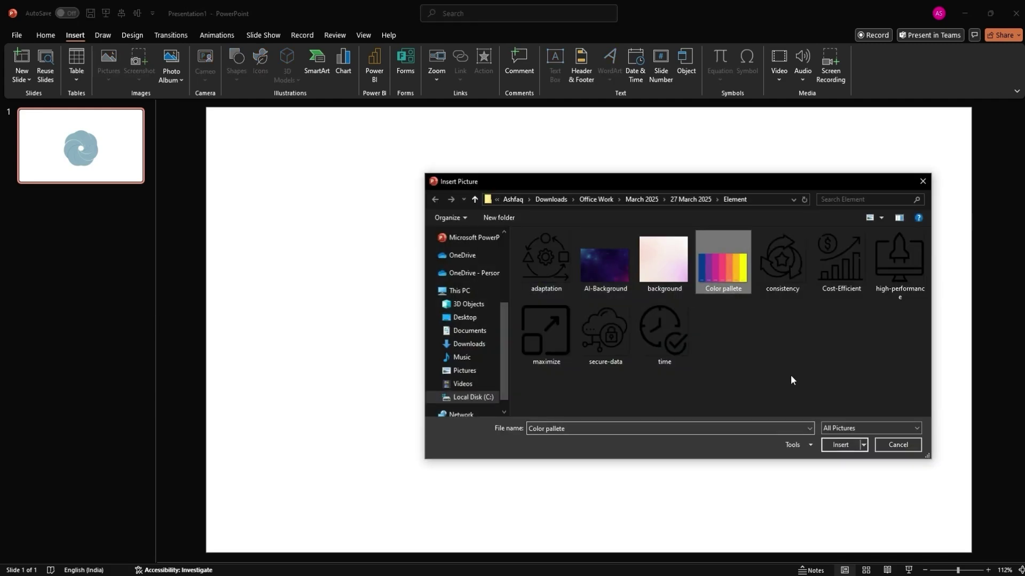
pyautogui.click(837, 445)
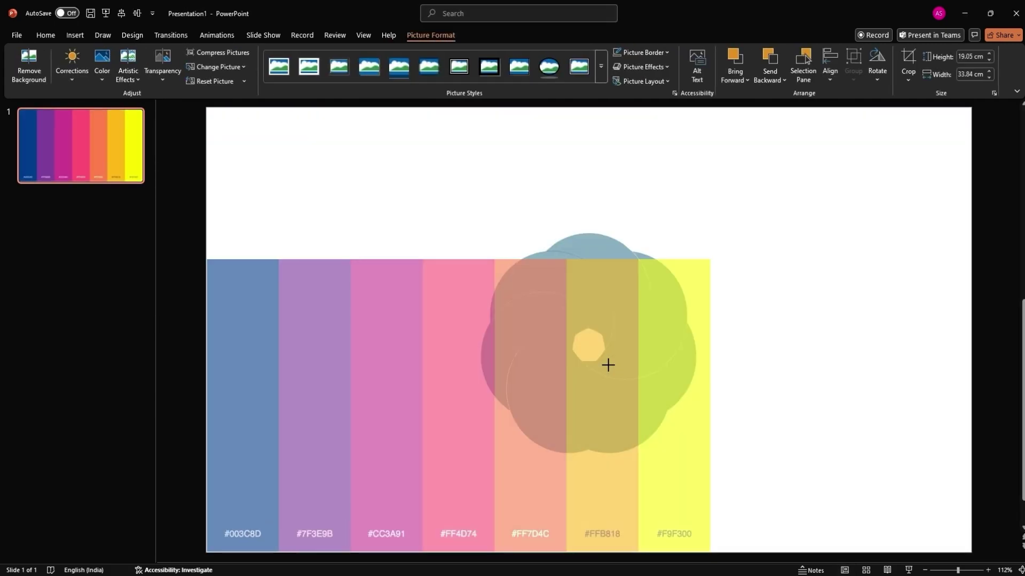
# Step: Shrink the palette picture into the top-right corner and select one crescent of the swirl
pyautogui.moveTo(971, 108); pyautogui.dragTo(450, 406)
pyautogui.moveTo(418, 454); pyautogui.dragTo(907, 173)
pyautogui.click(620, 297)
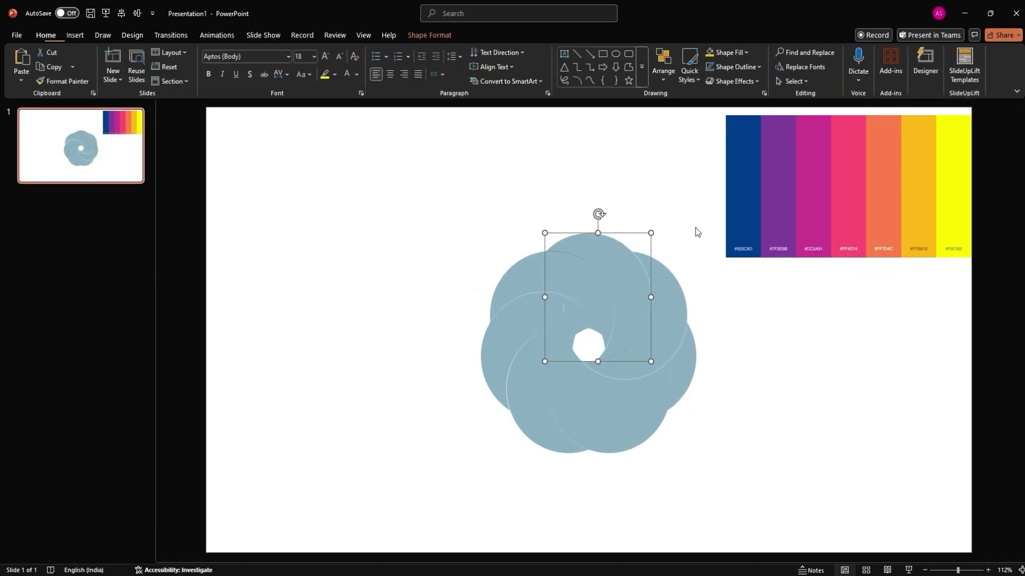
# Step: Give the first crescent a gradient fill in eyedropper-sampled yellow running top to bottom
pyautogui.rightClick(620, 296)
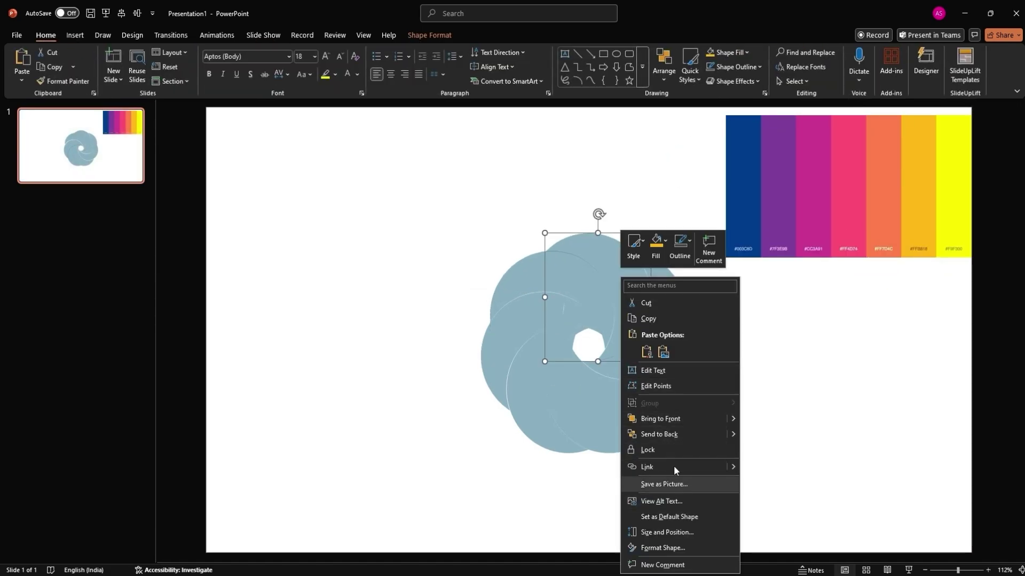
pyautogui.click(662, 548)
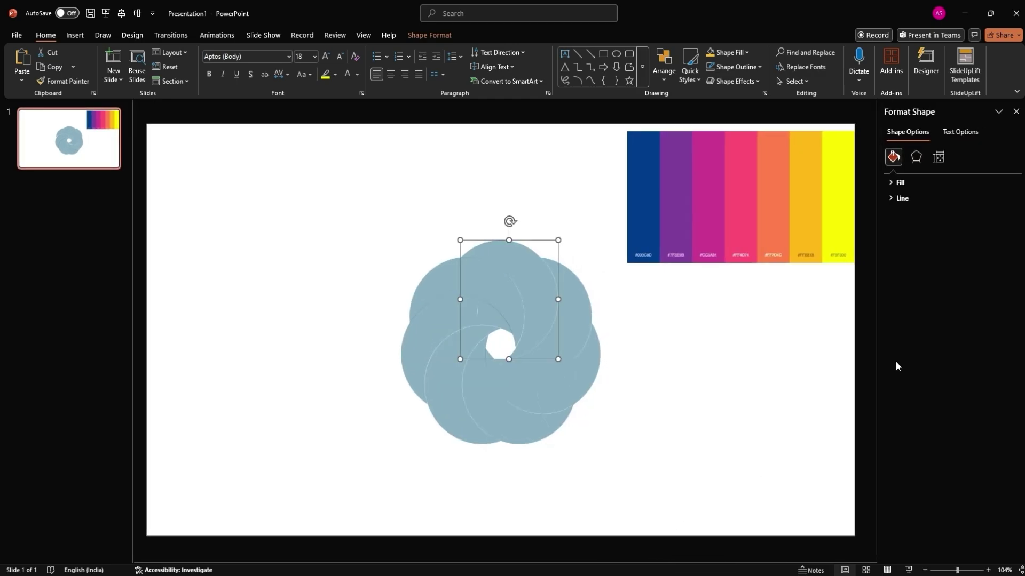
pyautogui.click(900, 182)
pyautogui.click(899, 224)
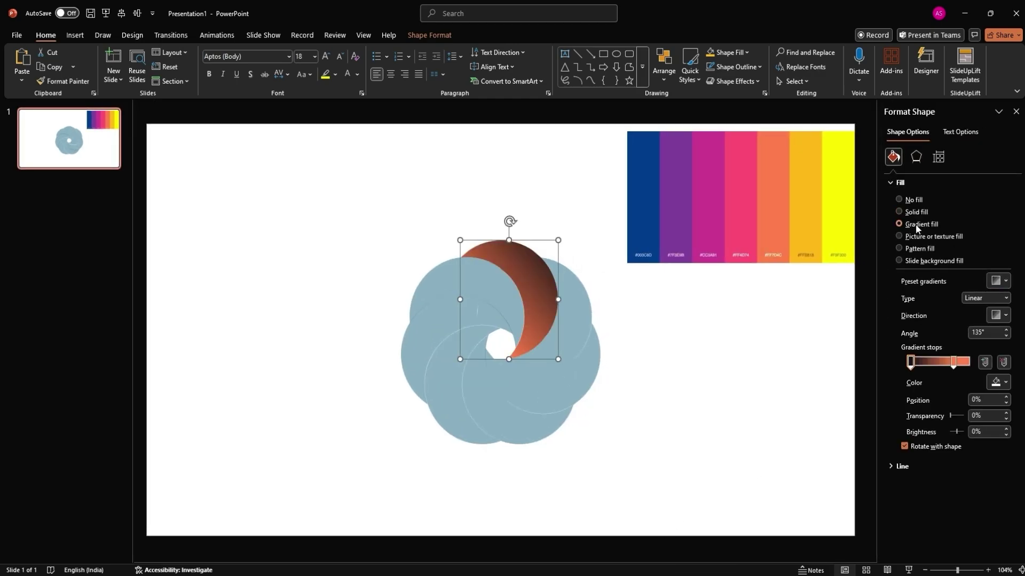
pyautogui.click(954, 364)
pyautogui.click(998, 382)
pyautogui.click(905, 367)
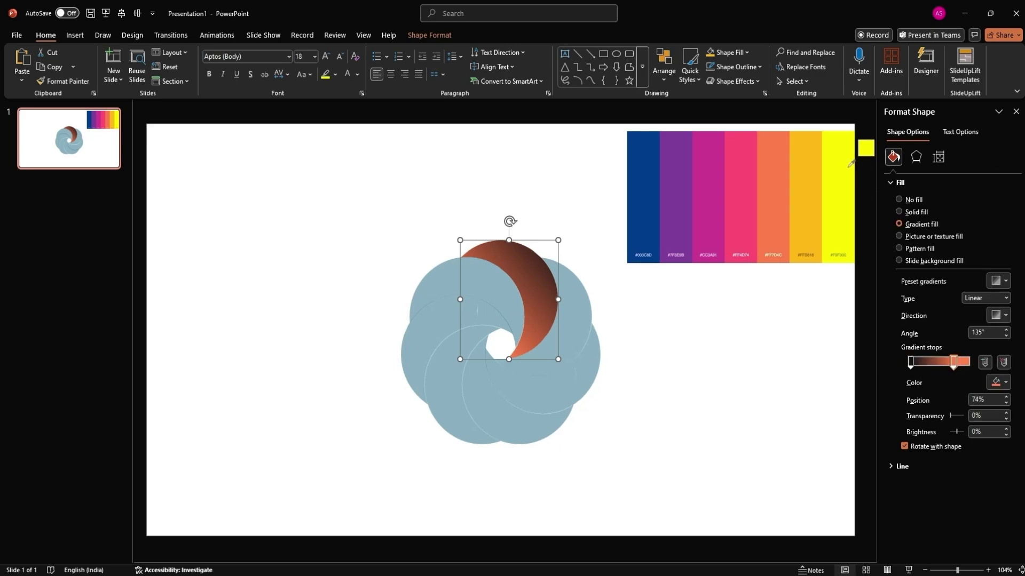
pyautogui.click(866, 152)
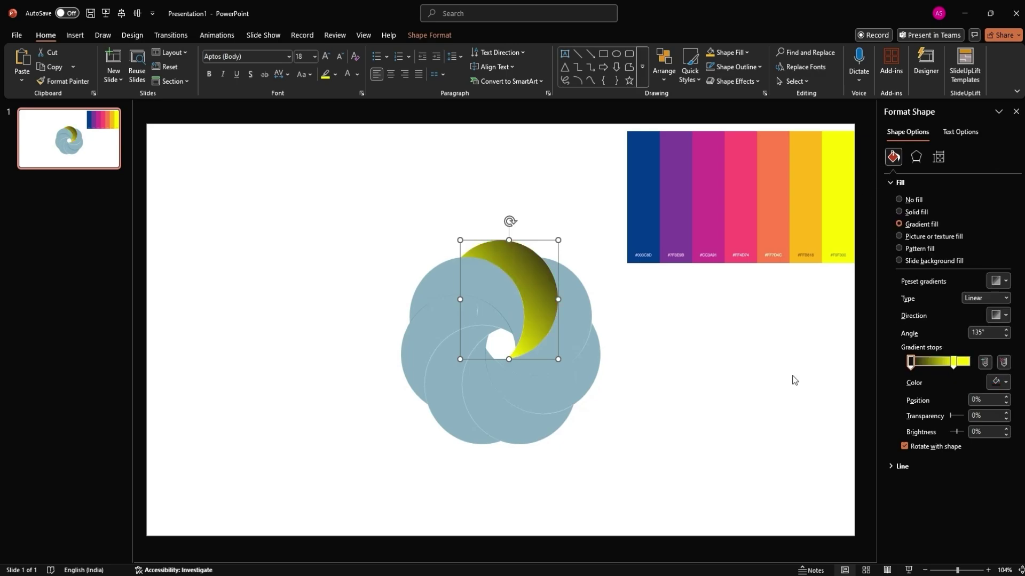
pyautogui.click(1005, 317)
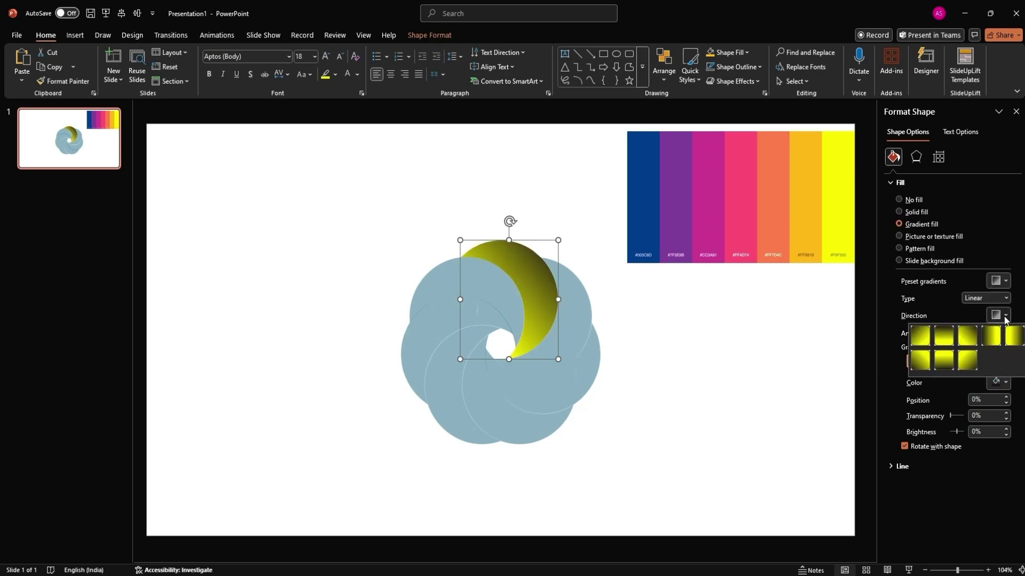
pyautogui.click(942, 361)
# Step: Give the upper-left and left crescents gradient fills in sampled orange and coral with a new direction
pyautogui.click(493, 314)
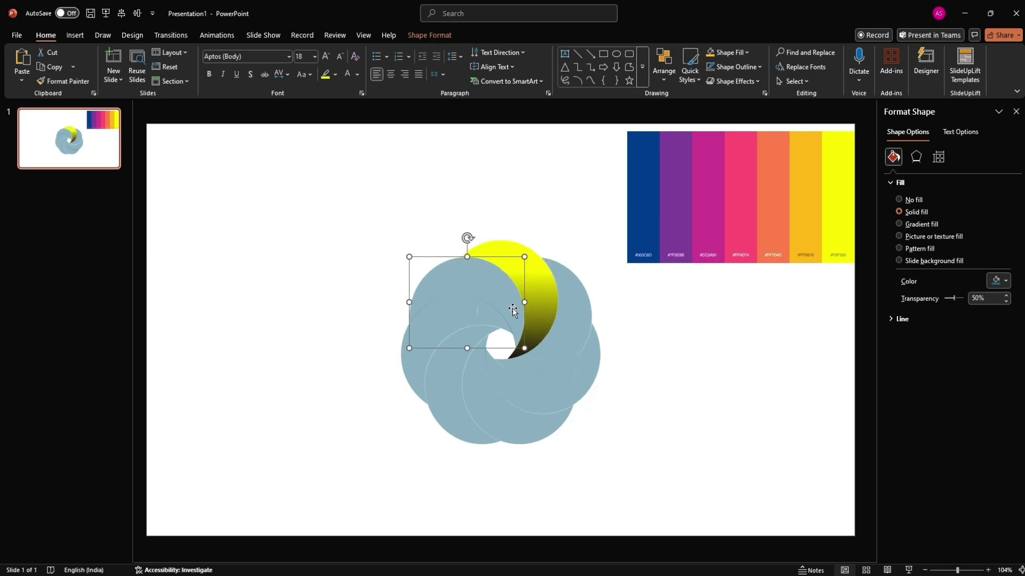
pyautogui.click(908, 224)
pyautogui.click(997, 383)
pyautogui.click(834, 185)
pyautogui.click(461, 324)
pyautogui.click(908, 224)
pyautogui.click(953, 362)
pyautogui.click(996, 383)
pyautogui.click(800, 188)
pyautogui.click(996, 316)
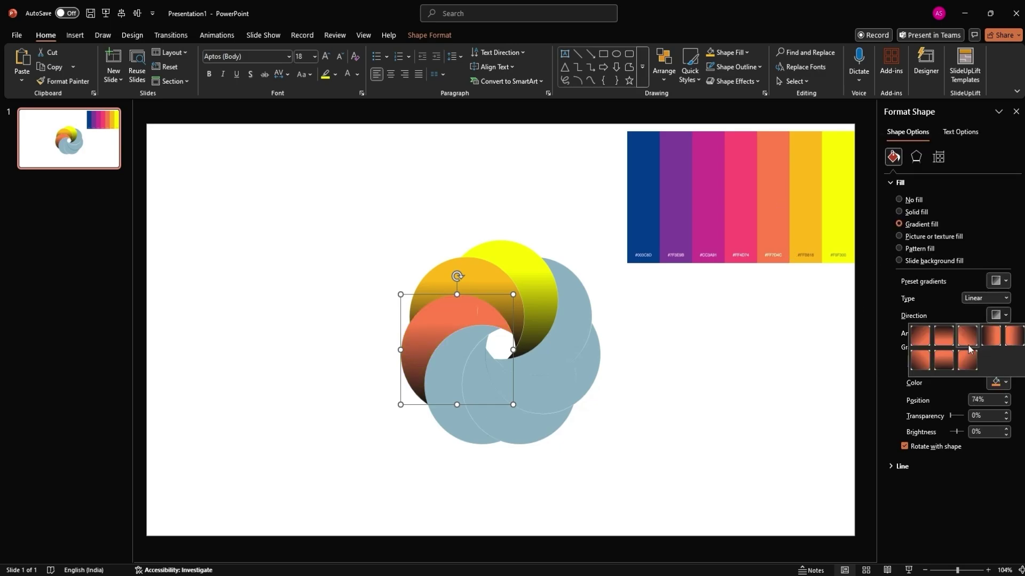
pyautogui.click(1010, 341)
# Step: Give the lower-left crescent a gradient fill in sampled pink with a chosen direction preset
pyautogui.click(454, 364)
pyautogui.click(908, 224)
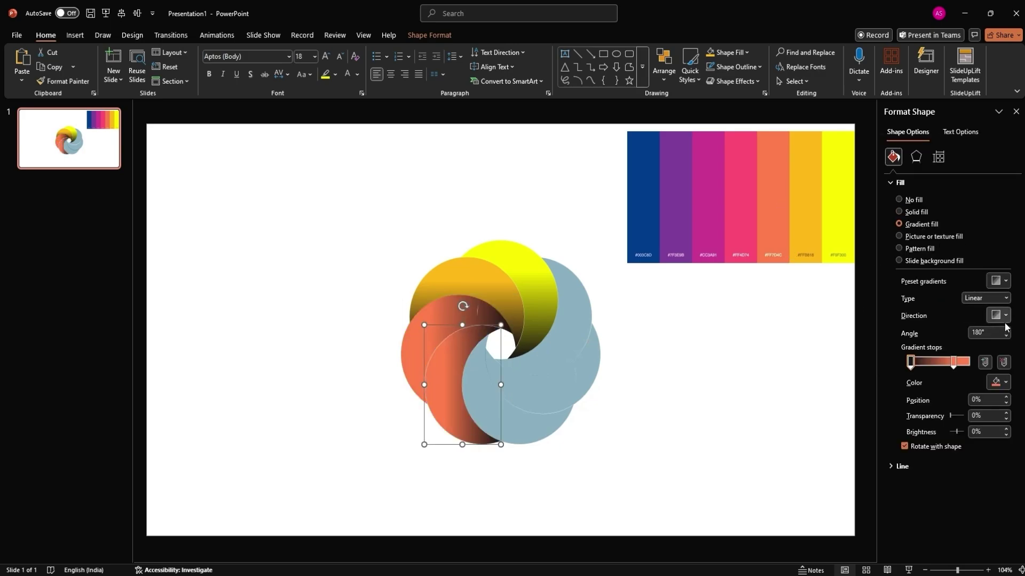
pyautogui.click(952, 362)
pyautogui.click(997, 383)
pyautogui.click(920, 377)
pyautogui.click(755, 192)
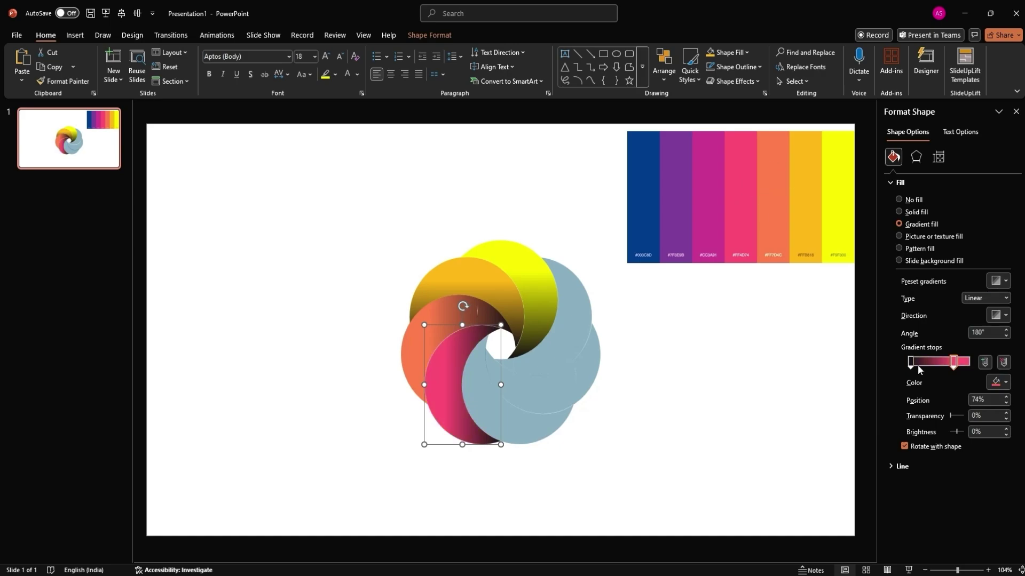
pyautogui.click(1004, 319)
pyautogui.click(949, 340)
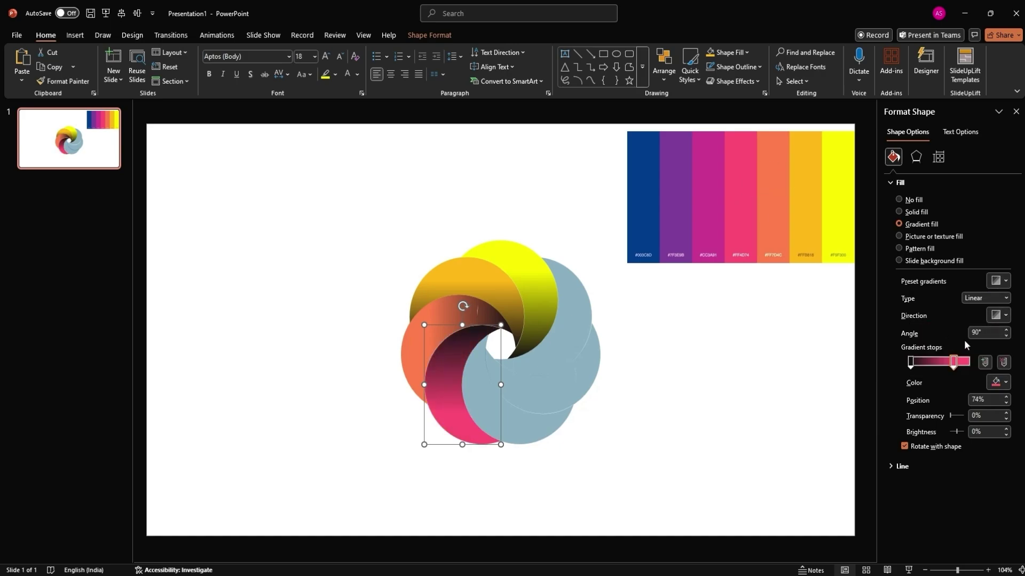
pyautogui.click(1005, 319)
pyautogui.click(969, 340)
# Step: Give the bottom crescent a gradient fill in sampled magenta with a direction preset
pyautogui.click(528, 400)
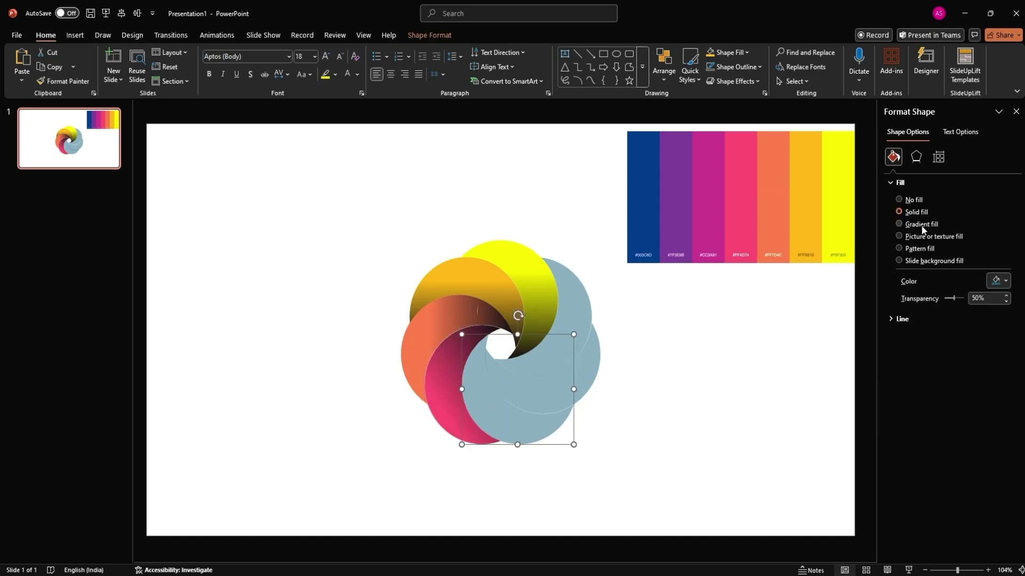
pyautogui.click(898, 224)
pyautogui.click(954, 362)
pyautogui.click(1005, 382)
pyautogui.click(933, 368)
pyautogui.click(717, 179)
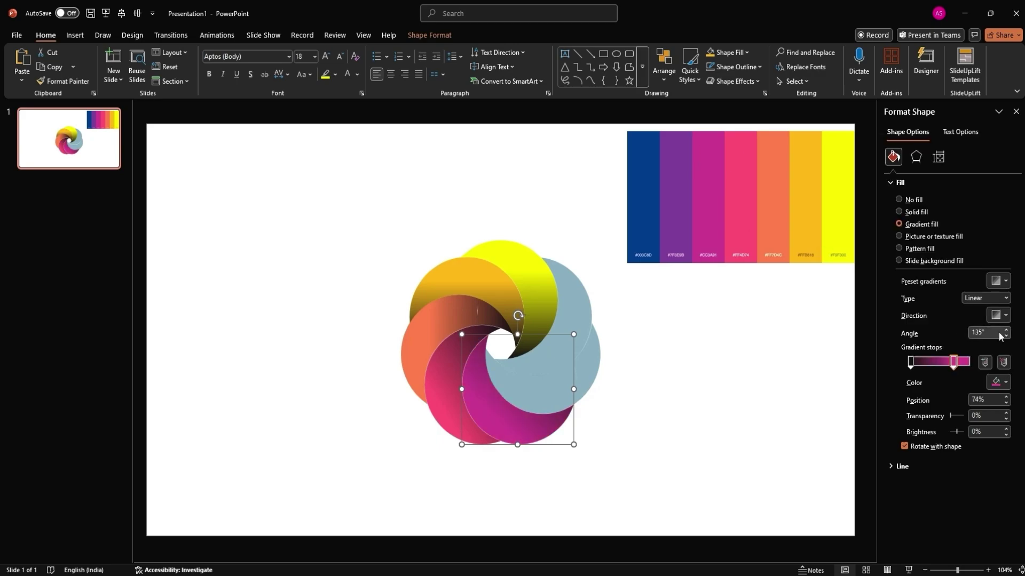
pyautogui.click(1004, 315)
pyautogui.click(948, 339)
# Step: Give the lower-right crescent a purple gradient and switch the upper-right crescent to gradient fill
pyautogui.click(568, 390)
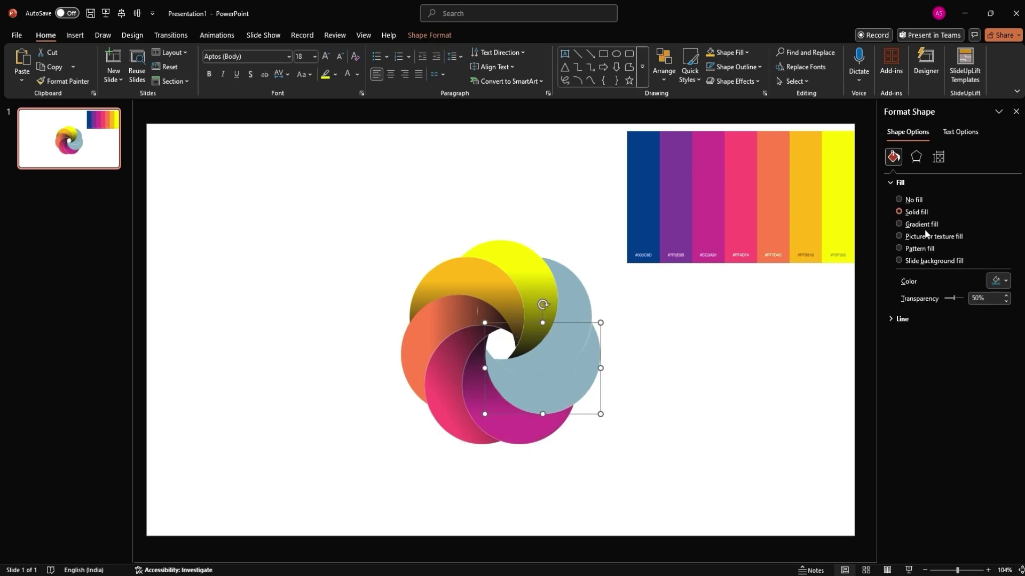
pyautogui.click(898, 225)
pyautogui.click(1005, 384)
pyautogui.click(934, 368)
pyautogui.click(704, 172)
pyautogui.click(1007, 317)
pyautogui.click(948, 353)
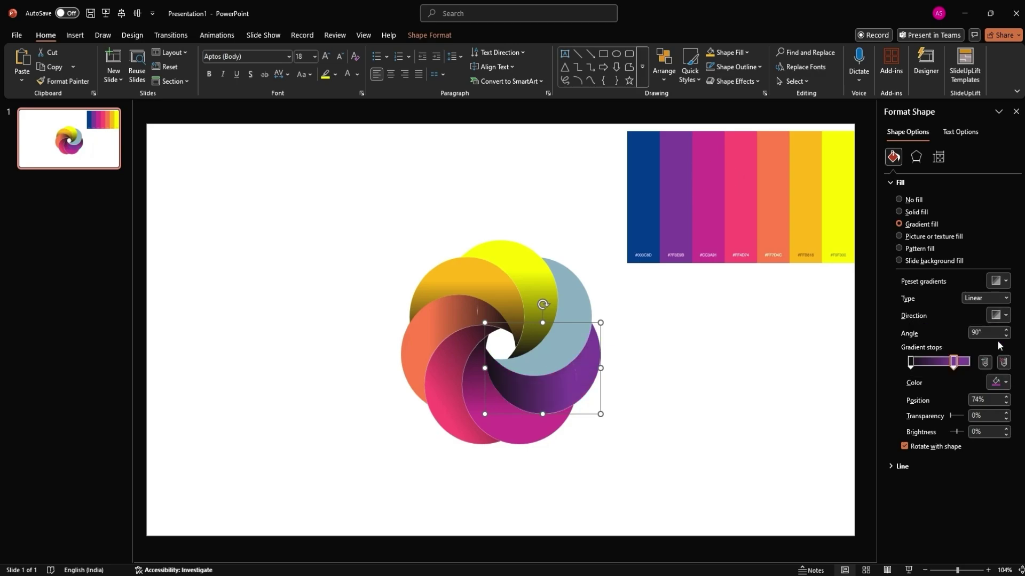
pyautogui.click(567, 345)
pyautogui.click(898, 224)
# Step: Eyedrop dark blue from the palette for the last crescent's gradient stop, then delete the palette picture
pyautogui.click(1005, 383)
pyautogui.click(934, 368)
pyautogui.click(645, 200)
pyautogui.click(1016, 111)
pyautogui.click(749, 237)
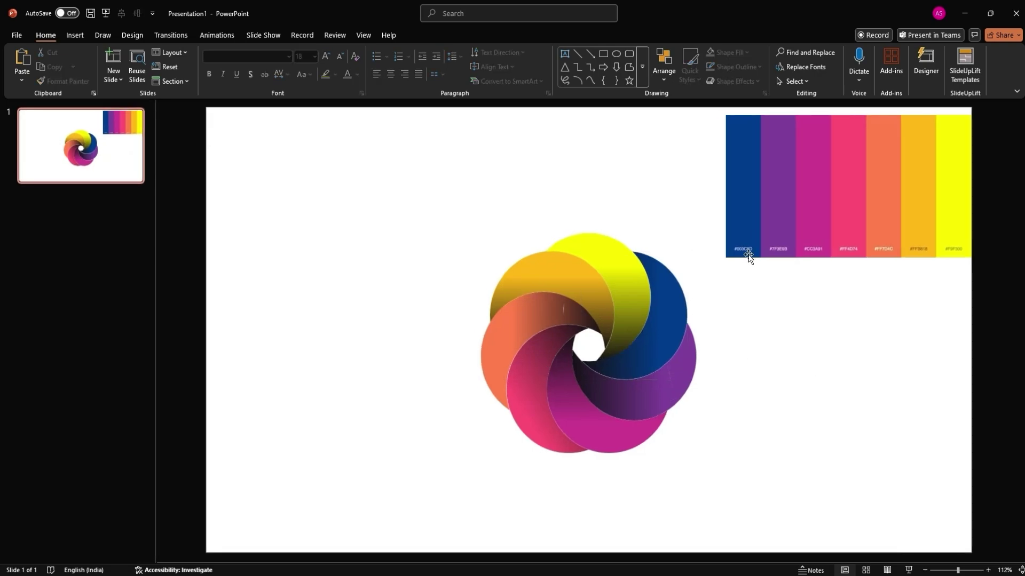
pyautogui.press('Delete')
# Step: Group all the swirl crescents into one object and centre it on the slide
pyautogui.moveTo(820, 171); pyautogui.dragTo(378, 516)
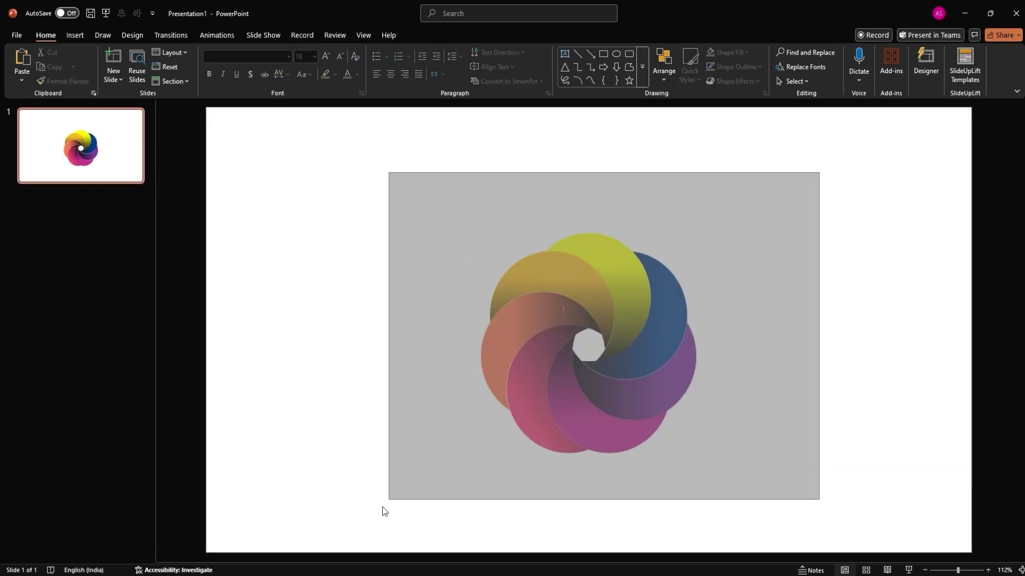
pyautogui.hotkey('ctrl', 'g')
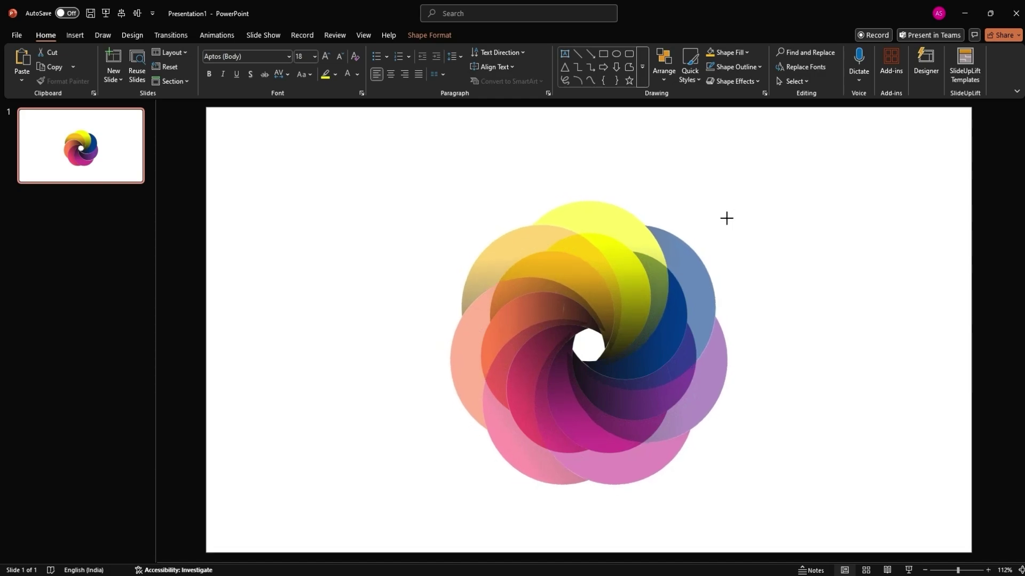
pyautogui.moveTo(650, 286); pyautogui.dragTo(630, 305)
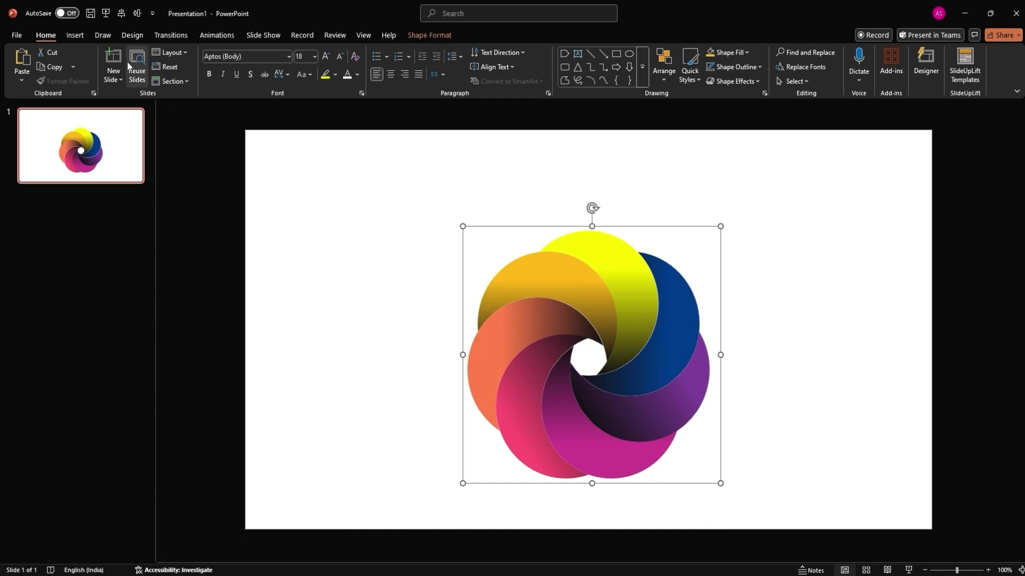
# Step: Insert the 'background' picture from this device and stretch it across the whole slide
pyautogui.click(74, 36)
pyautogui.click(102, 78)
pyautogui.press('Escape')
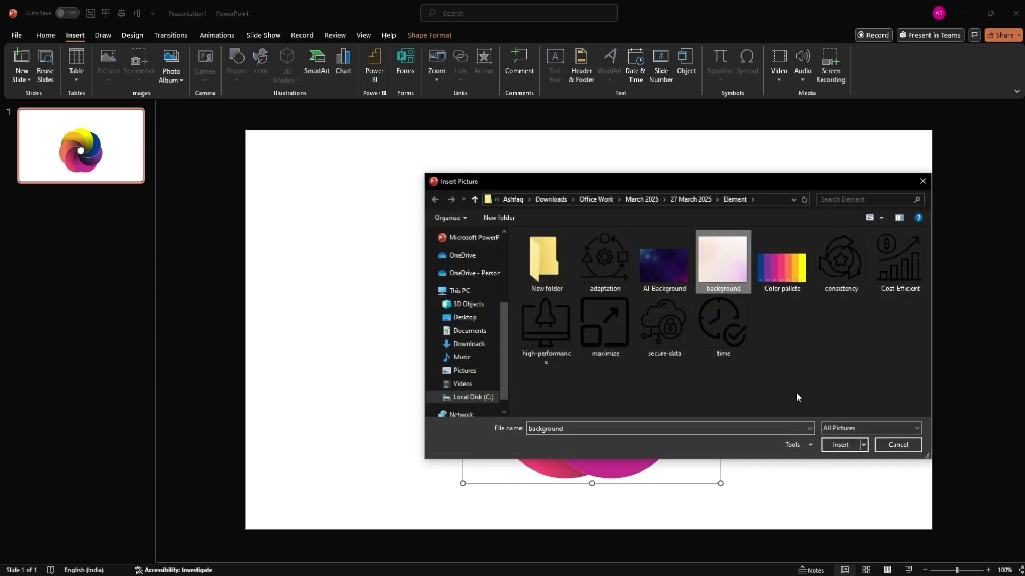
pyautogui.click(840, 446)
pyautogui.moveTo(606, 328); pyautogui.dragTo(461, 311)
pyautogui.moveTo(681, 328); pyautogui.dragTo(925, 335)
# Step: Send the gradient background picture behind the swirl and deselect it
pyautogui.rightClick(880, 335)
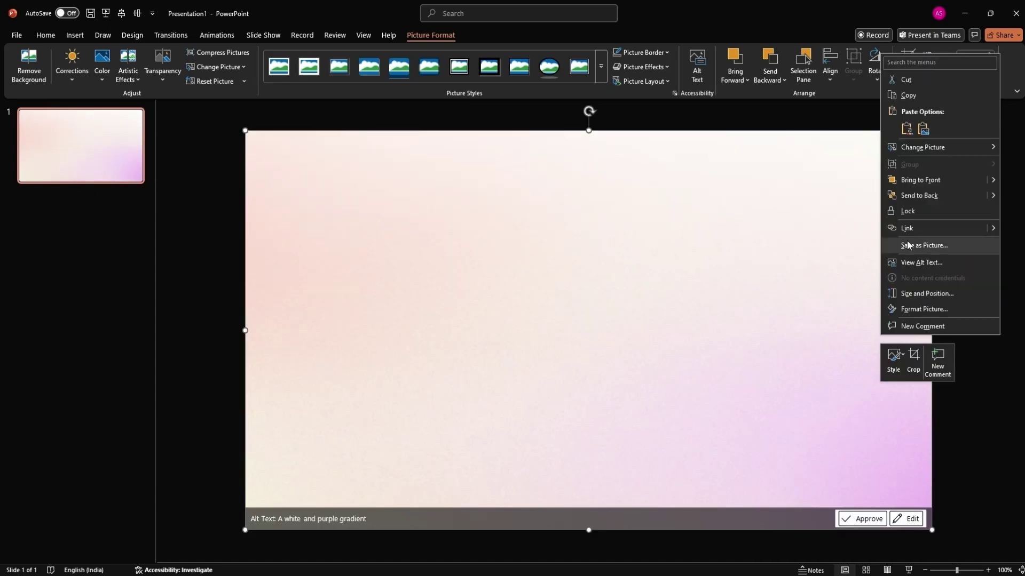
pyautogui.click(931, 195)
pyautogui.rightClick(823, 233)
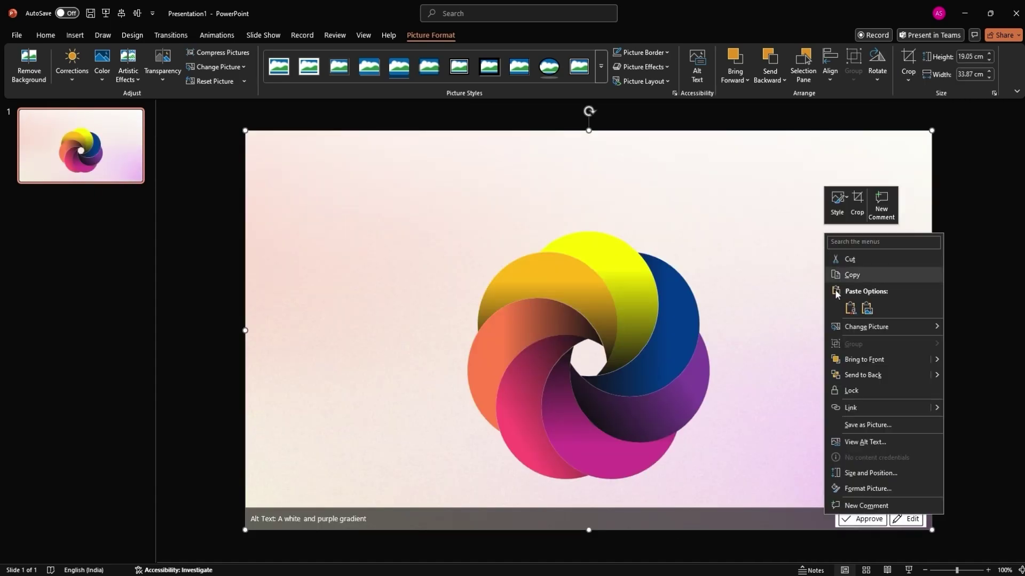
pyautogui.click(339, 298)
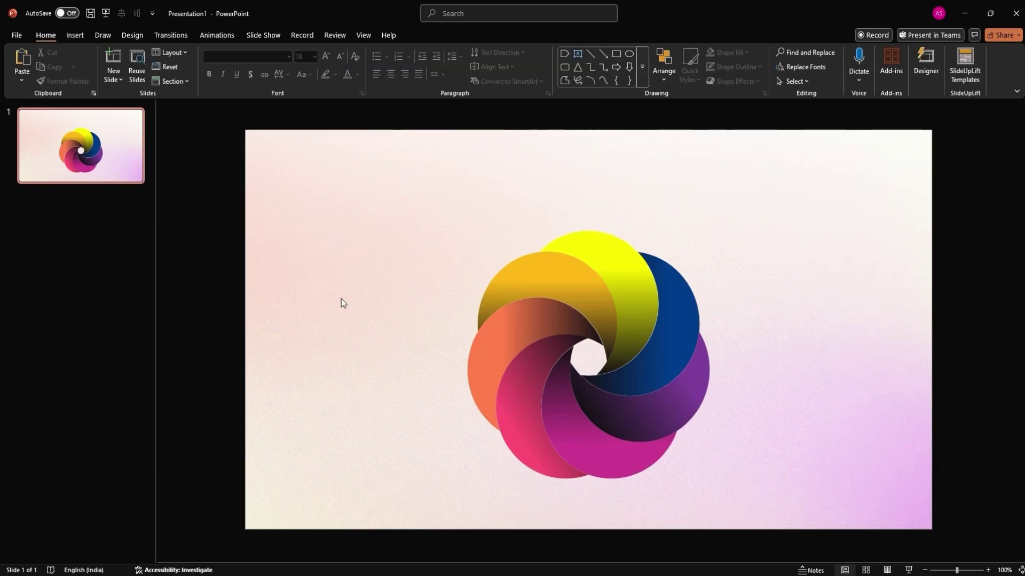
# Step: Paste the '7 Key Product Benefits' title at the top, centred, size 32 in dark navy blue
pyautogui.hotkey('ctrl', 'v')
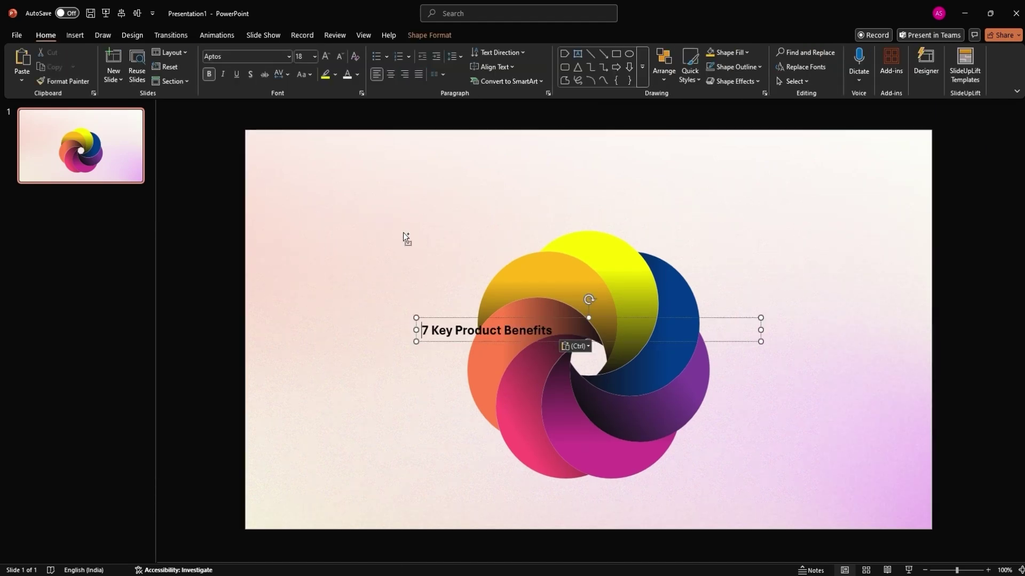
pyautogui.hotkey('ctrl', 'a')
pyautogui.click(390, 75)
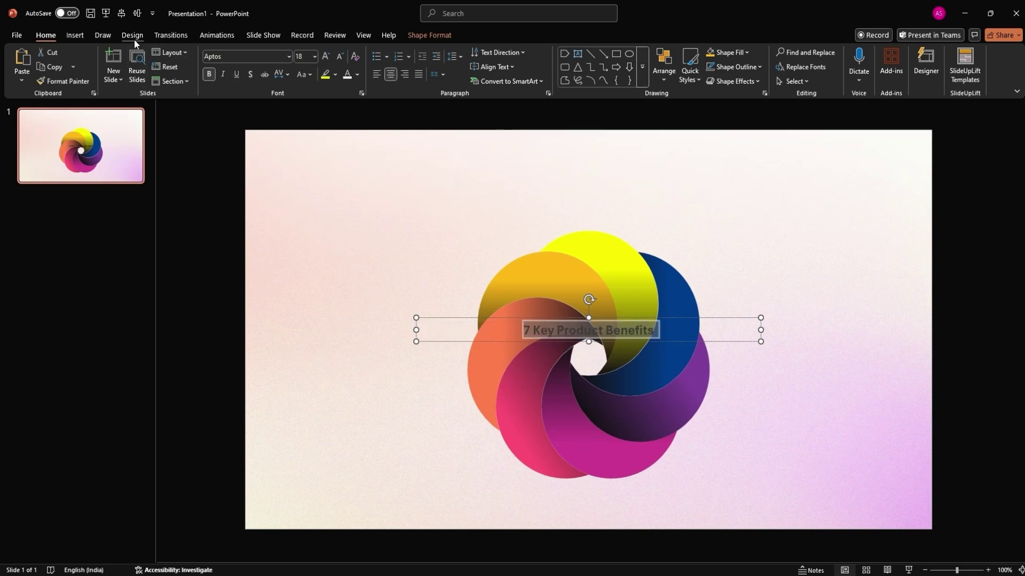
pyautogui.moveTo(513, 322); pyautogui.dragTo(541, 162)
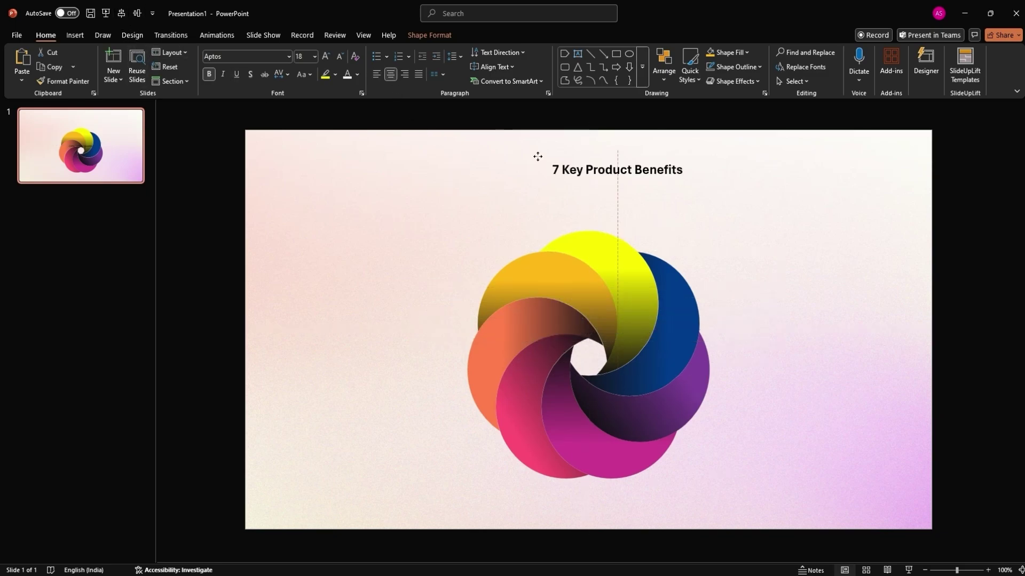
pyautogui.click(316, 55)
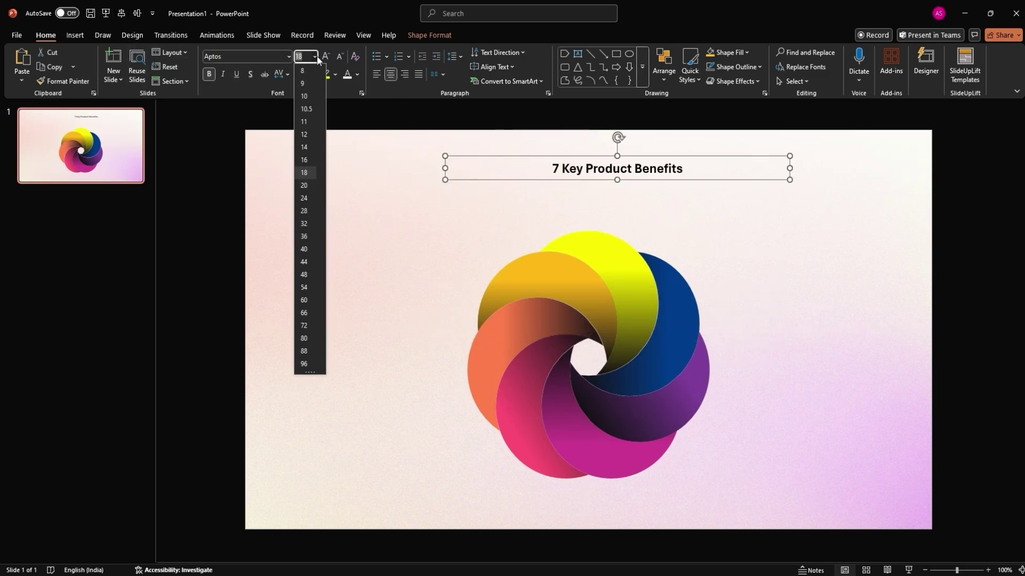
pyautogui.click(304, 220)
pyautogui.click(359, 76)
pyautogui.click(364, 281)
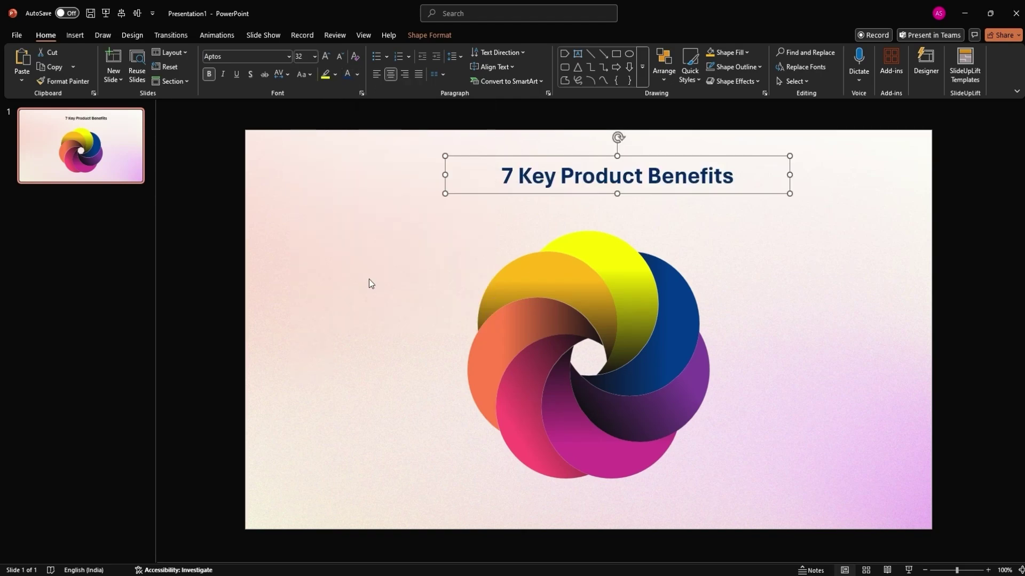
pyautogui.click(122, 13)
pyautogui.click(383, 222)
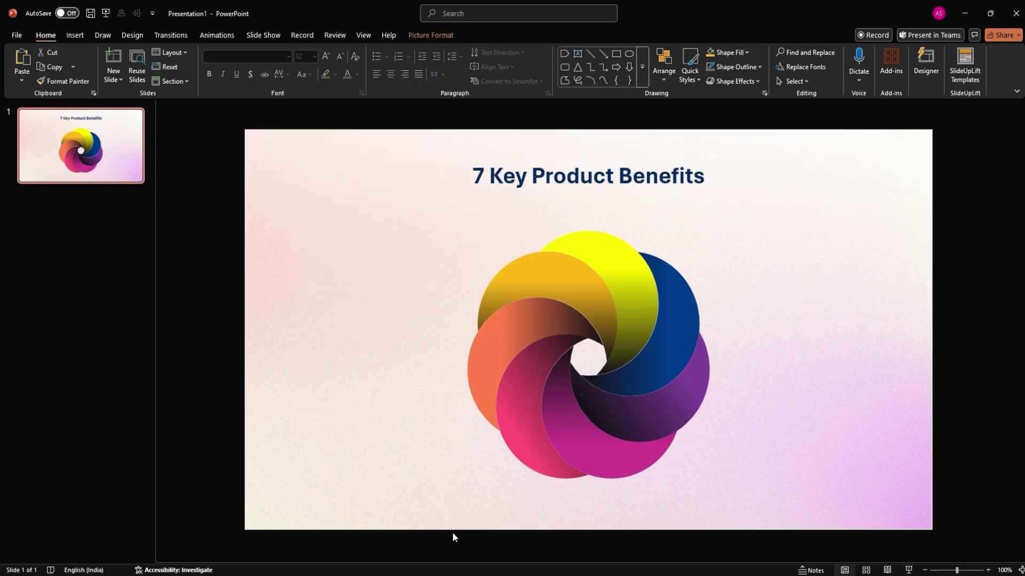
# Step: Paste the 'AI-Powered Presentations' subtitle and centre it just beneath the title
pyautogui.hotkey('ctrl', 'v')
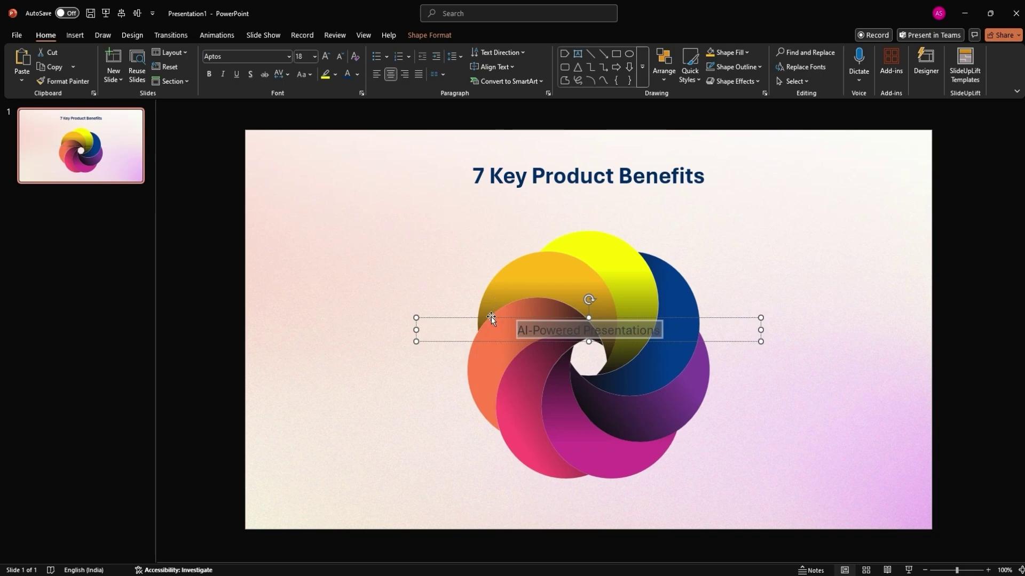
pyautogui.moveTo(490, 318); pyautogui.dragTo(491, 193)
pyautogui.click(119, 13)
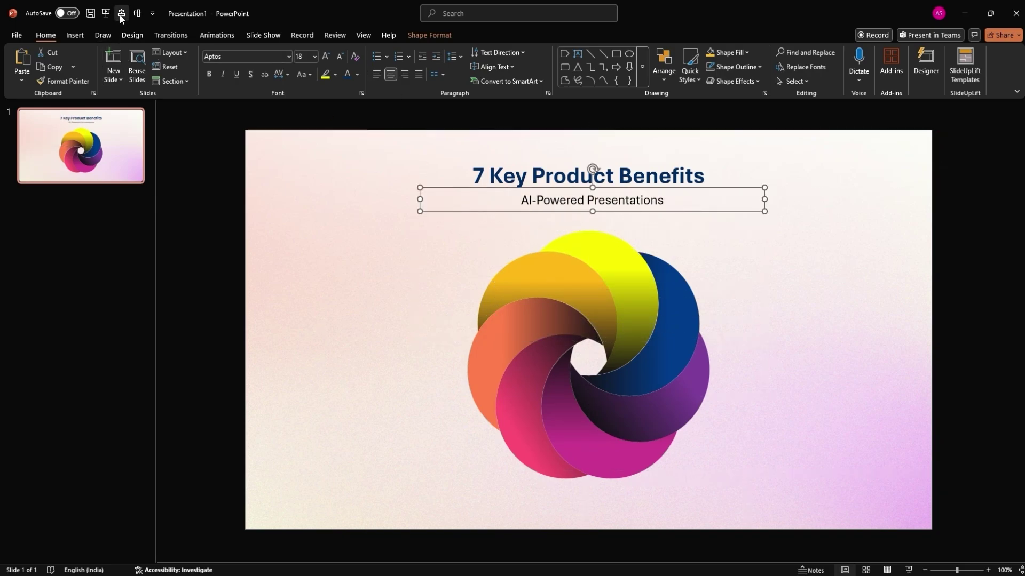
pyautogui.click(330, 206)
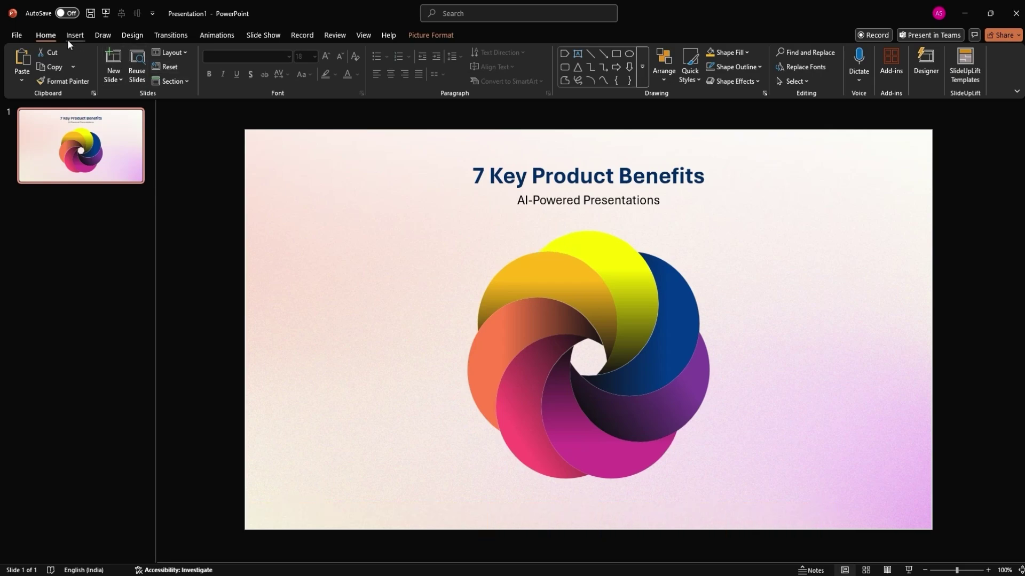
# Step: Draw a short pentagon arrow shape to the left of the swirl
pyautogui.click(72, 36)
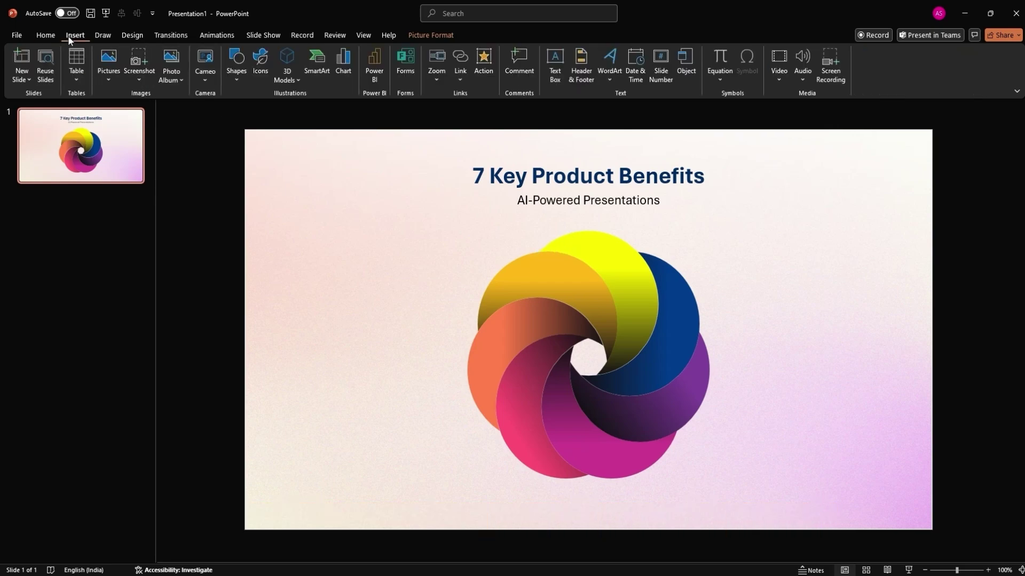
pyautogui.click(234, 70)
pyautogui.click(310, 318)
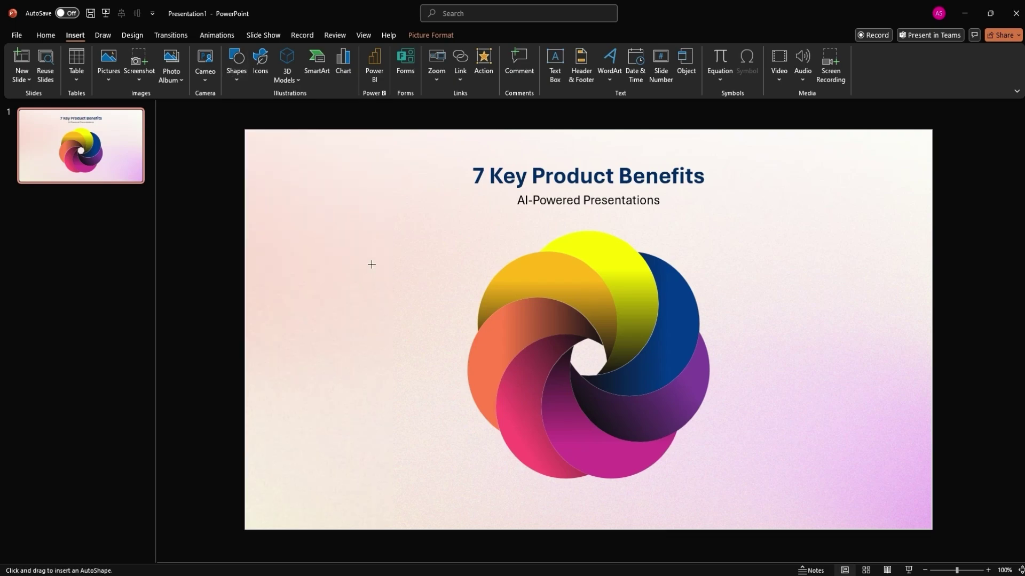
pyautogui.moveTo(373, 231); pyautogui.dragTo(451, 288)
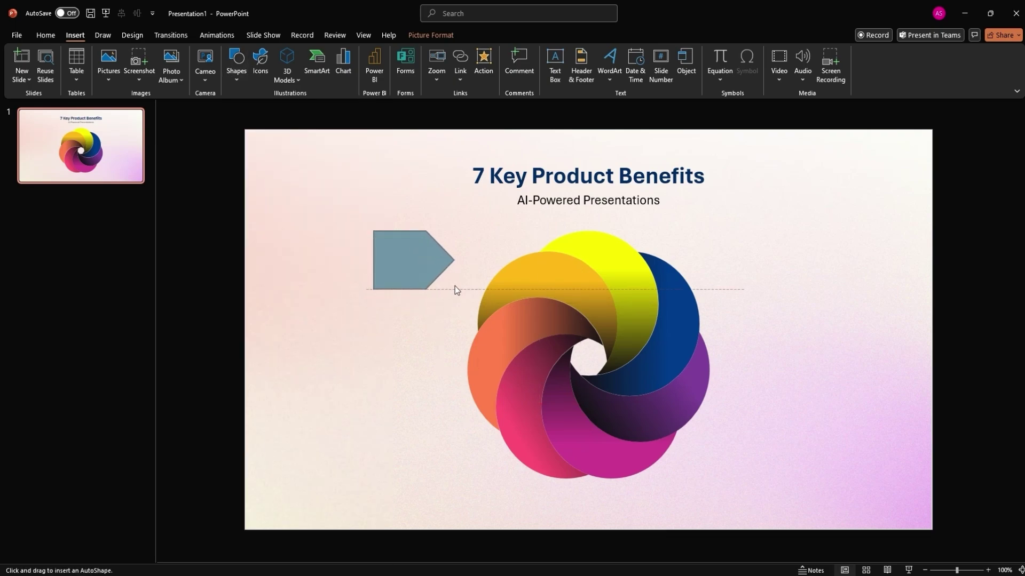
pyautogui.moveTo(415, 289); pyautogui.dragTo(414, 281)
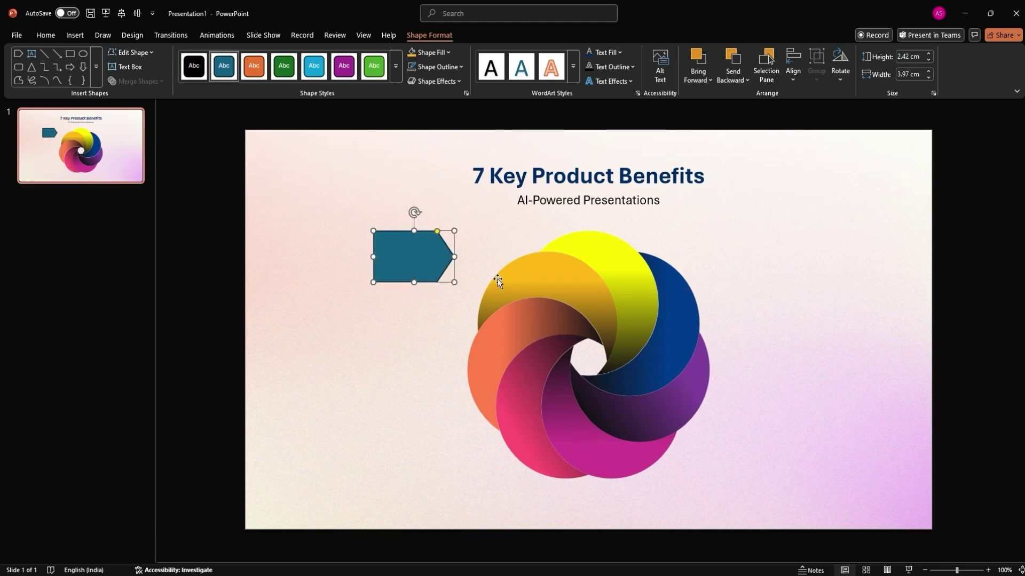
# Step: Ungroup the swirl and give the arrow the yellow petal's gradient at a 135° angle
pyautogui.click(632, 267)
pyautogui.rightClick(632, 263)
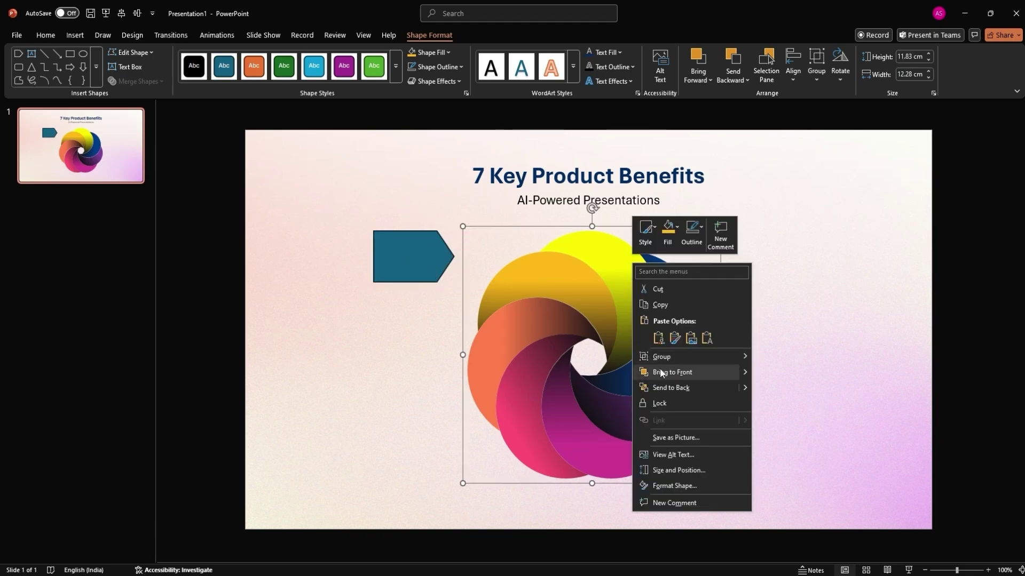
pyautogui.click(777, 393)
pyautogui.click(618, 268)
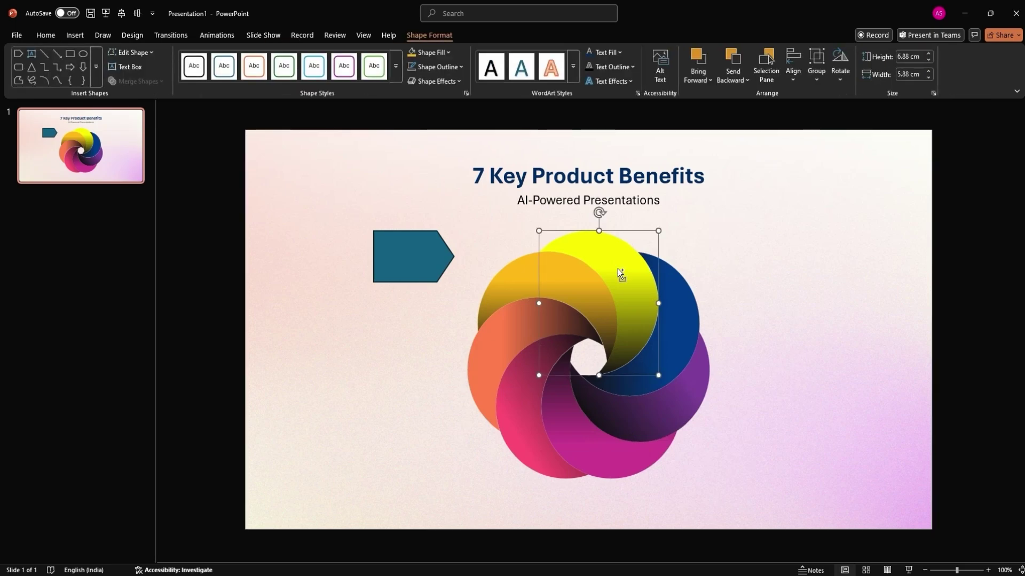
pyautogui.hotkey('ctrl', 'shift', 'c')
pyautogui.click(431, 255)
pyautogui.hotkey('ctrl', 'shift', 'v')
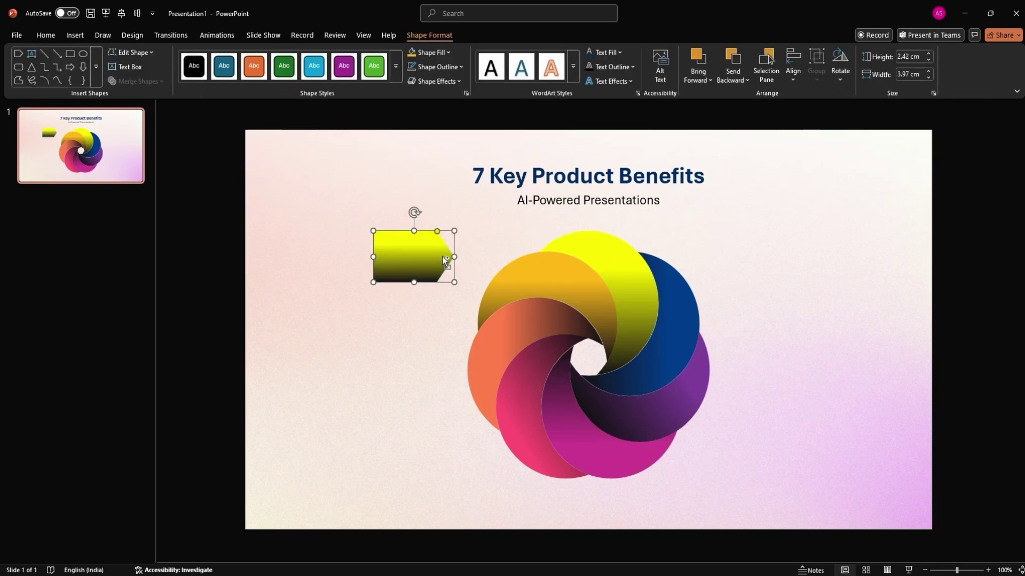
pyautogui.rightClick(442, 257)
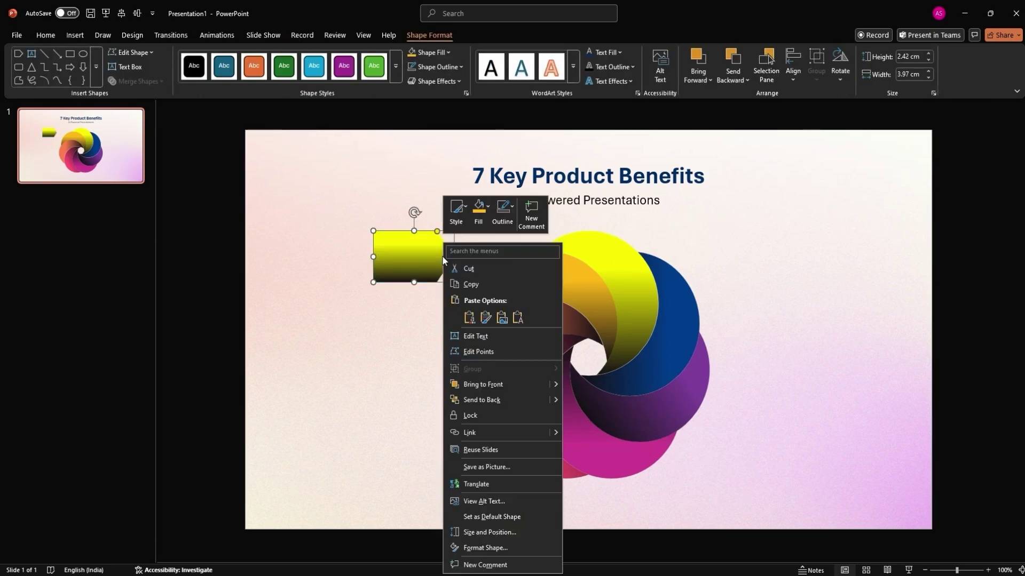
pyautogui.click(486, 547)
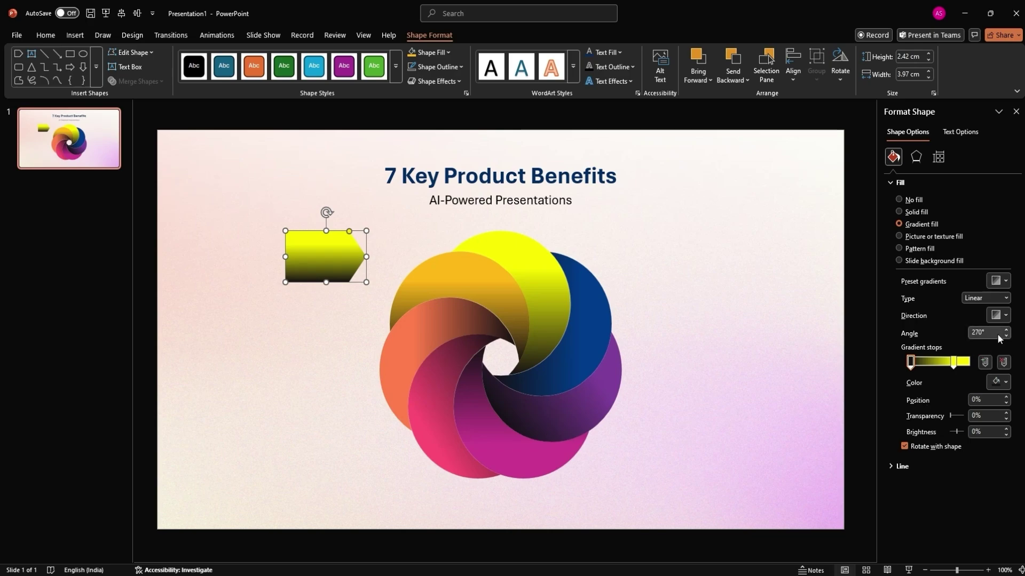
pyautogui.write('135')
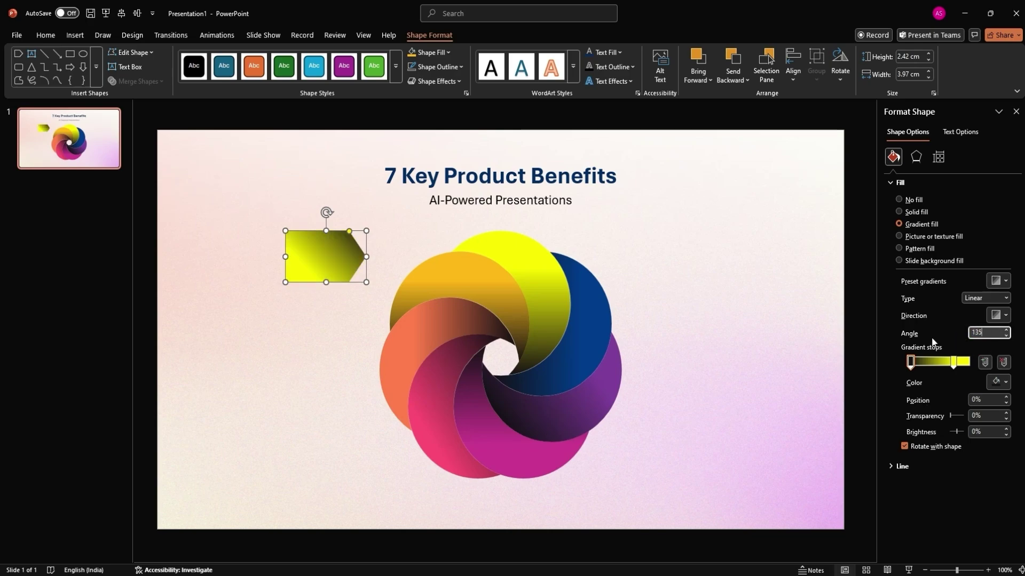
pyautogui.click(340, 266)
pyautogui.write('Step 1')
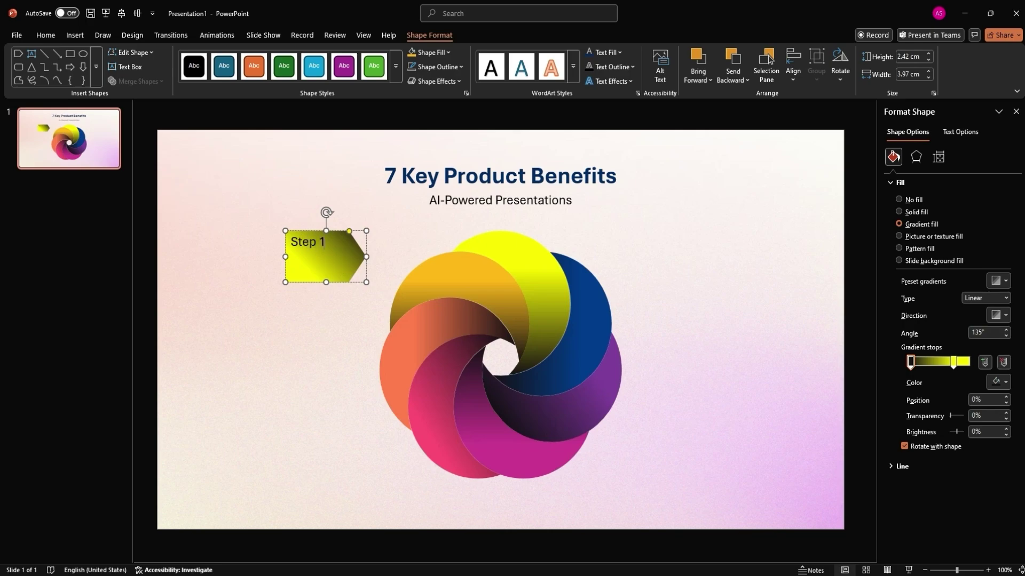
# Step: Make the arrow's 'Step 1' text white, centred horizontally and vertically
pyautogui.doubleClick(308, 242)
pyautogui.click(46, 35)
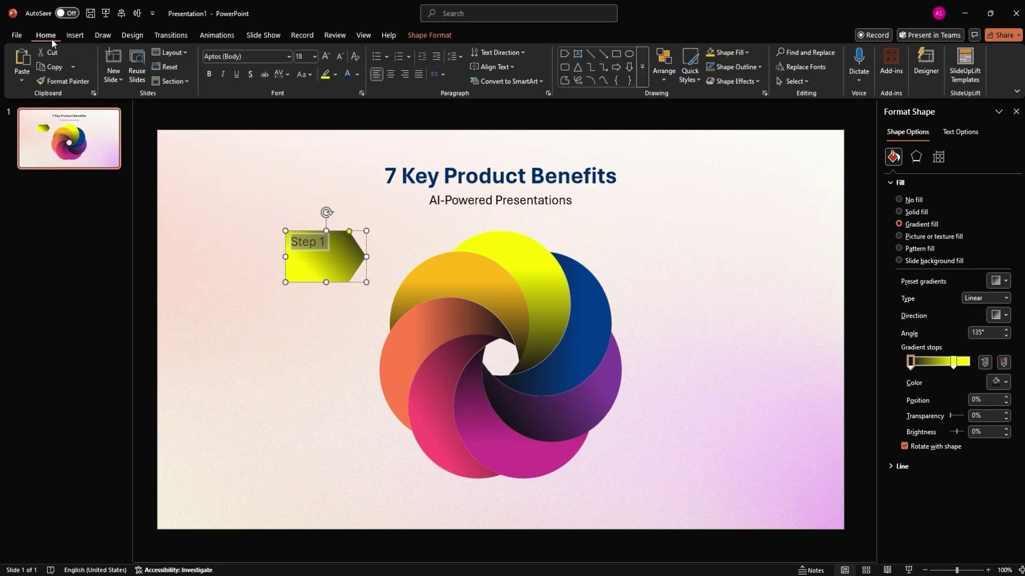
pyautogui.click(357, 76)
pyautogui.click(347, 129)
pyautogui.click(390, 74)
pyautogui.click(496, 67)
pyautogui.click(501, 122)
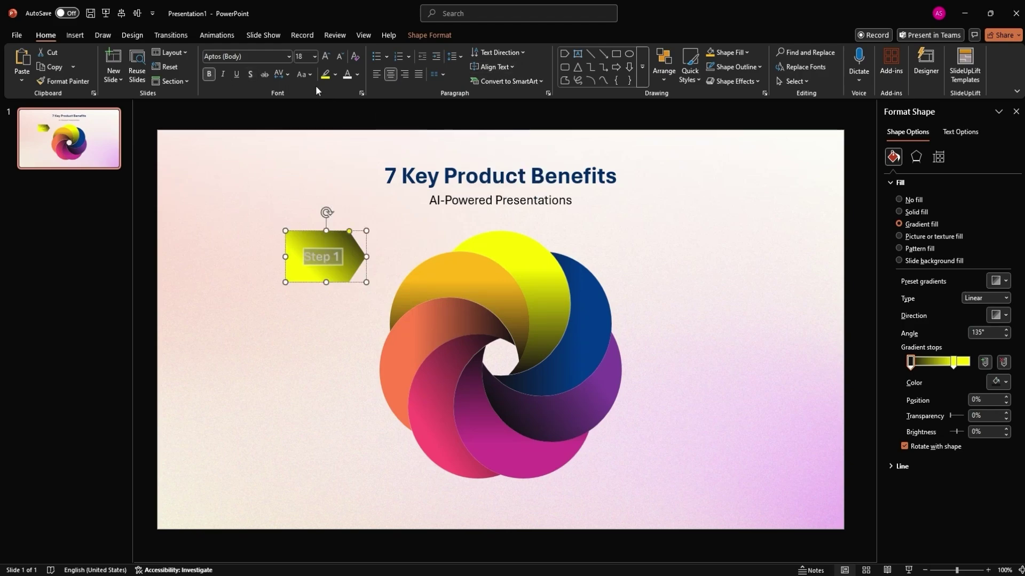
# Step: Paste the Scalability text box, right-align it and move it beside the Step 1 arrow
pyautogui.click(244, 237)
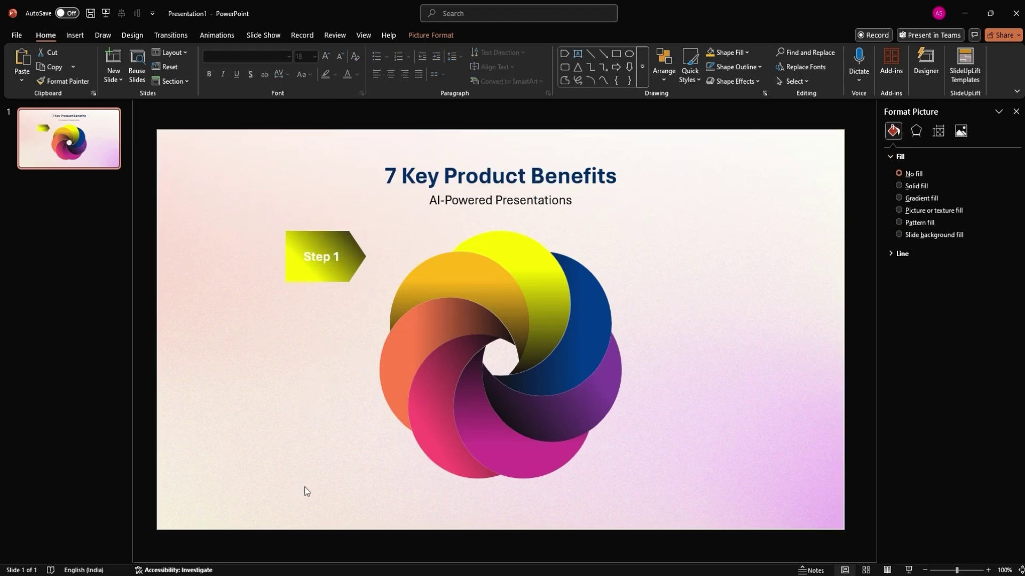
pyautogui.hotkey('ctrl', 'v')
pyautogui.click(405, 74)
pyautogui.moveTo(669, 330)
pyautogui.mouseDown()
pyautogui.moveTo(377, 320)
pyautogui.moveTo(233, 280)
pyautogui.moveTo(280, 335)
pyautogui.mouseUp()
# Step: Shrink the description, resize the heading, set Segoe UI and tighten the line spacing
pyautogui.click(325, 56)
pyautogui.click(340, 57)
pyautogui.doubleClick(245, 236)
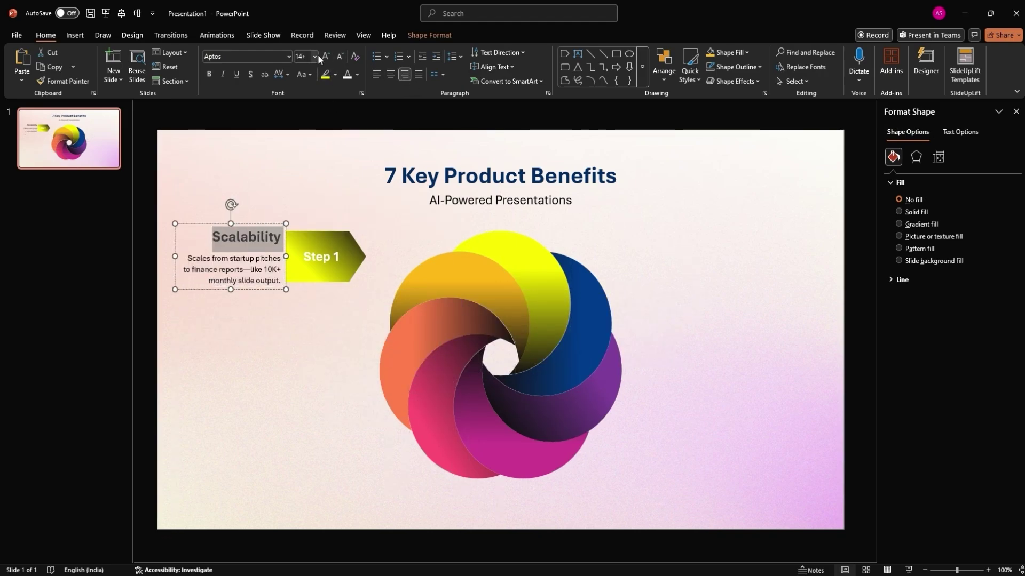
pyautogui.click(314, 56)
pyautogui.click(304, 160)
pyautogui.hotkey('ctrl', 'a')
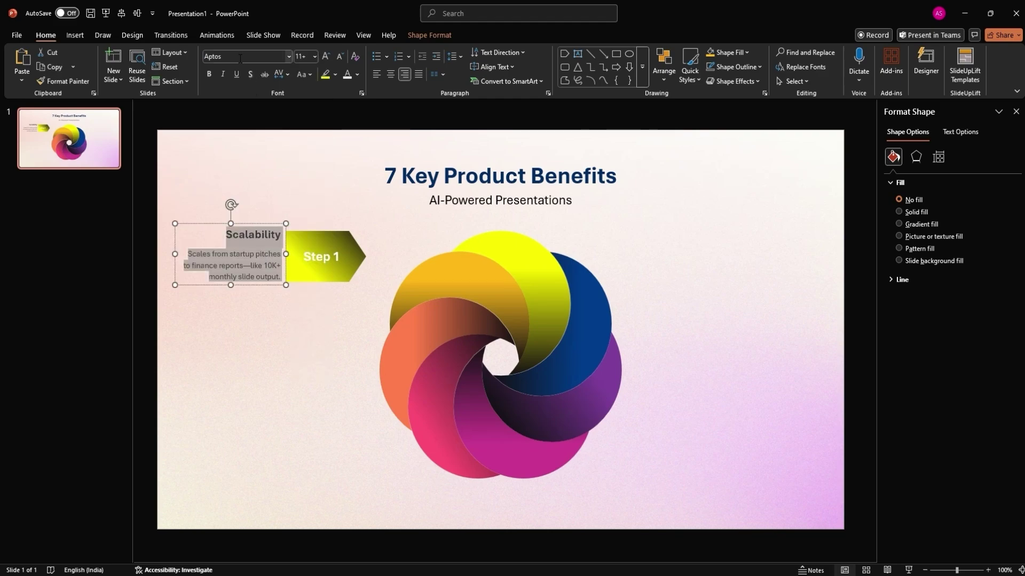
pyautogui.click(244, 56)
pyautogui.click(458, 56)
pyautogui.click(273, 287)
# Step: Group the Scalability text box with the Step 1 arrow and nudge the group into place
pyautogui.click(240, 264)
pyautogui.moveTo(286, 278); pyautogui.dragTo(286, 284)
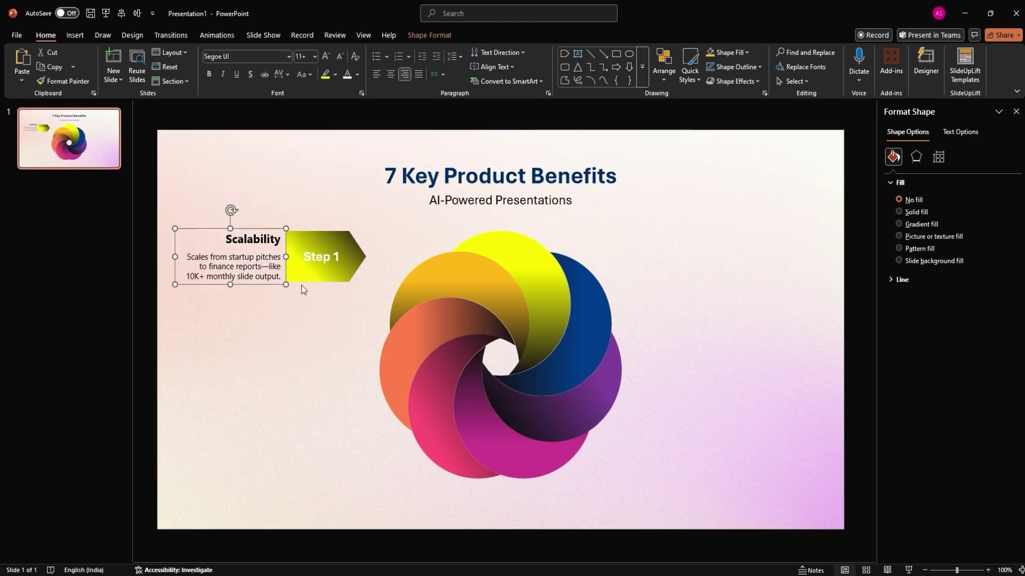
pyautogui.keyDown('shift'); pyautogui.click(312, 281); pyautogui.keyUp('shift')
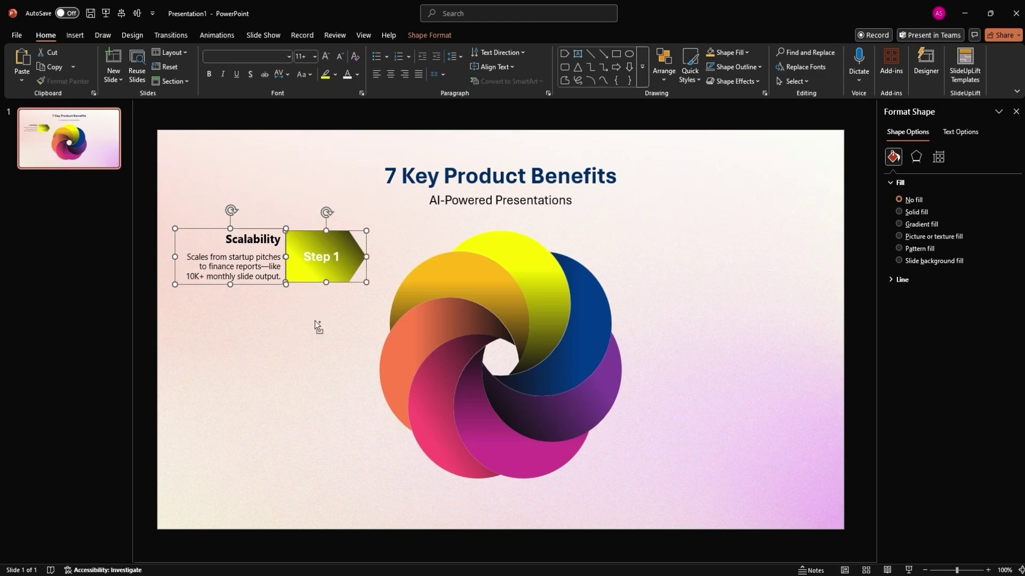
pyautogui.hotkey('ctrl', 'g')
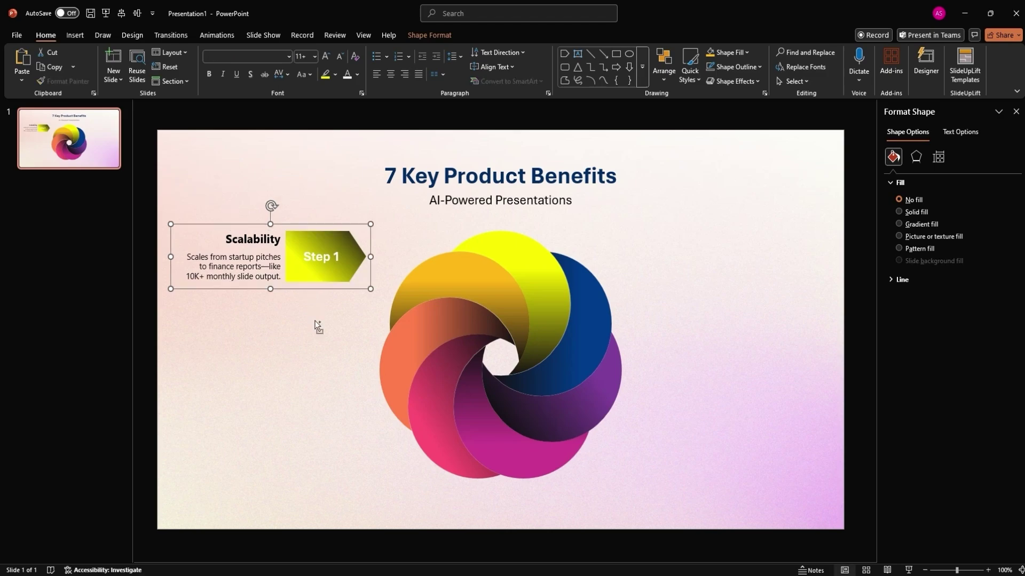
pyautogui.click(287, 257)
pyautogui.click(320, 298)
pyautogui.click(281, 290)
pyautogui.moveTo(281, 276); pyautogui.dragTo(289, 277)
pyautogui.click(289, 287)
pyautogui.click(324, 295)
pyautogui.click(280, 265)
pyautogui.click(325, 320)
# Step: Ctrl-drag the Step 1 row downward and repeat to make four stacked rows
pyautogui.click(287, 256)
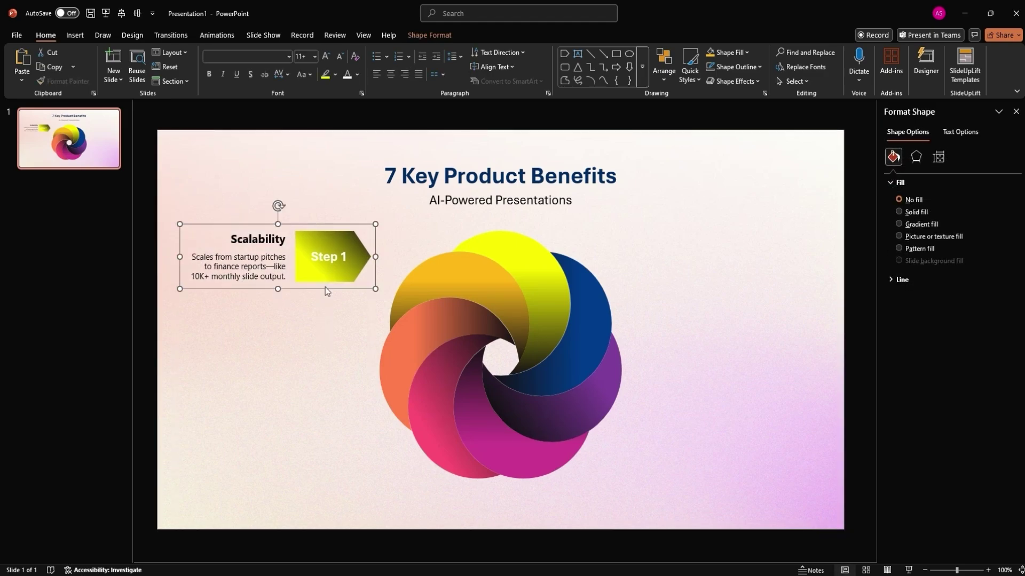
pyautogui.click(304, 115)
pyautogui.click(334, 237)
pyautogui.moveTo(334, 237); pyautogui.dragTo(335, 308)
pyautogui.hotkey('ctrl', 'd')
pyautogui.hotkey('ctrl', 'd')
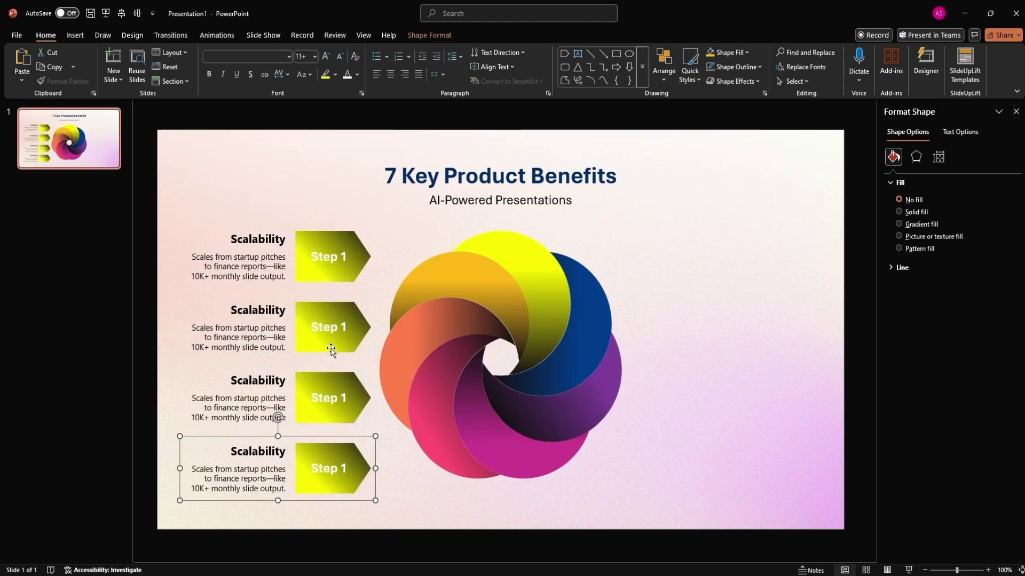
# Step: Give the second arrow the orange petal gradient and replace its text with the Adaptability heading and description
pyautogui.click(342, 328)
pyautogui.click(443, 282)
pyautogui.hotkey('ctrl', 'shift', 'c')
pyautogui.click(319, 306)
pyautogui.hotkey('ctrl', 'shift', 'v')
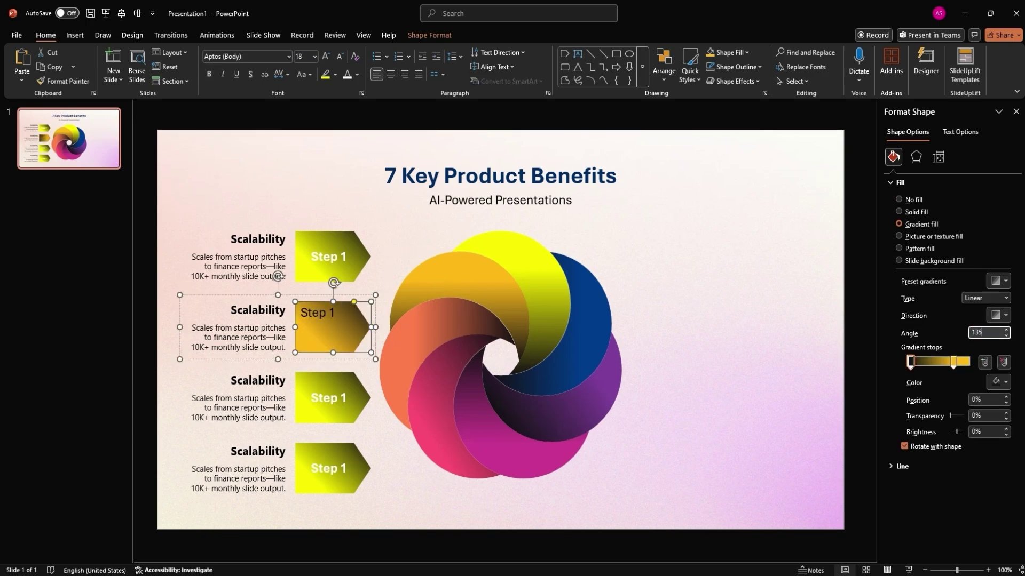
pyautogui.click(495, 66)
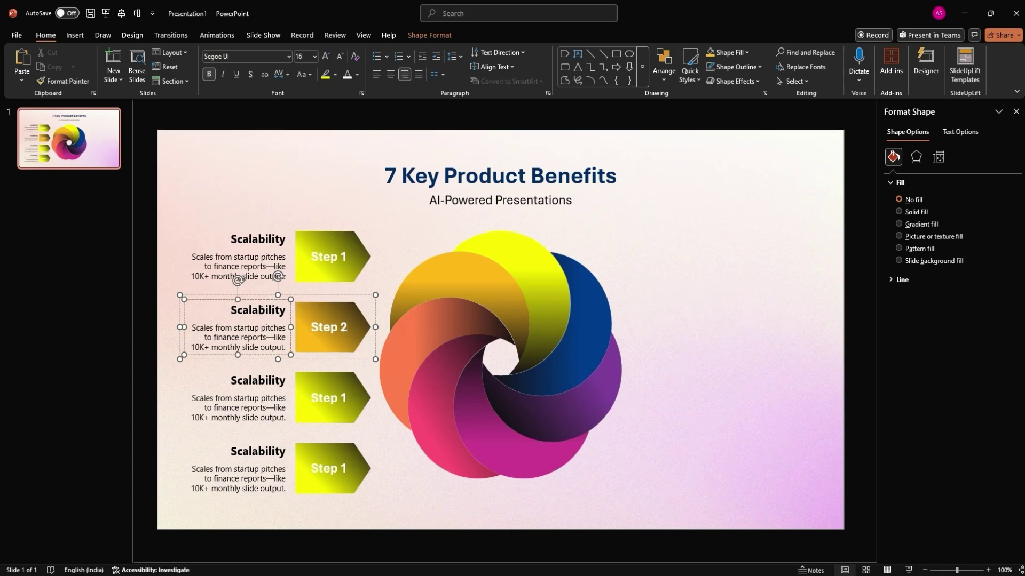
pyautogui.hotkey('ctrl', 'a')
pyautogui.hotkey('ctrl', 'v')
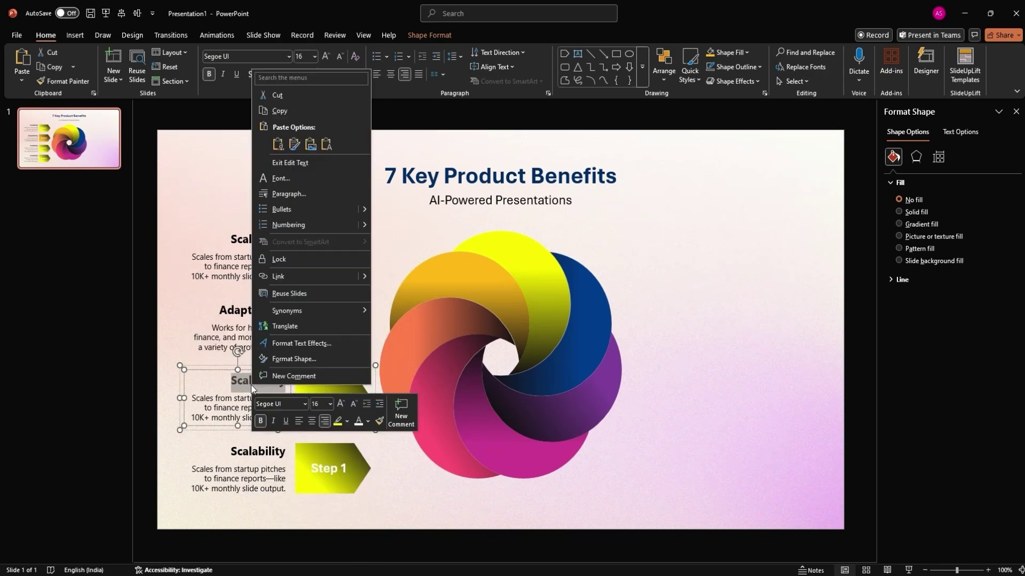
# Step: Paste the Time-Saving and Cost-Efficient headings and descriptions into rows three and four
pyautogui.rightClick(253, 390)
pyautogui.click(253, 163)
pyautogui.tripleClick(229, 410)
pyautogui.rightClick(229, 410)
pyautogui.click(253, 165)
pyautogui.tripleClick(241, 452)
pyautogui.hotkey('ctrl', 'v')
pyautogui.tripleClick(237, 479)
pyautogui.rightClick(237, 479)
pyautogui.click(263, 233)
# Step: Align the Time-Saving row's items and give its arrow the coral petal gradient
pyautogui.click(273, 401)
pyautogui.keyDown('shift'); pyautogui.click(328, 398); pyautogui.keyUp('shift')
pyautogui.click(664, 70)
pyautogui.click(775, 317)
pyautogui.click(561, 320)
pyautogui.click(328, 398)
pyautogui.click(344, 378)
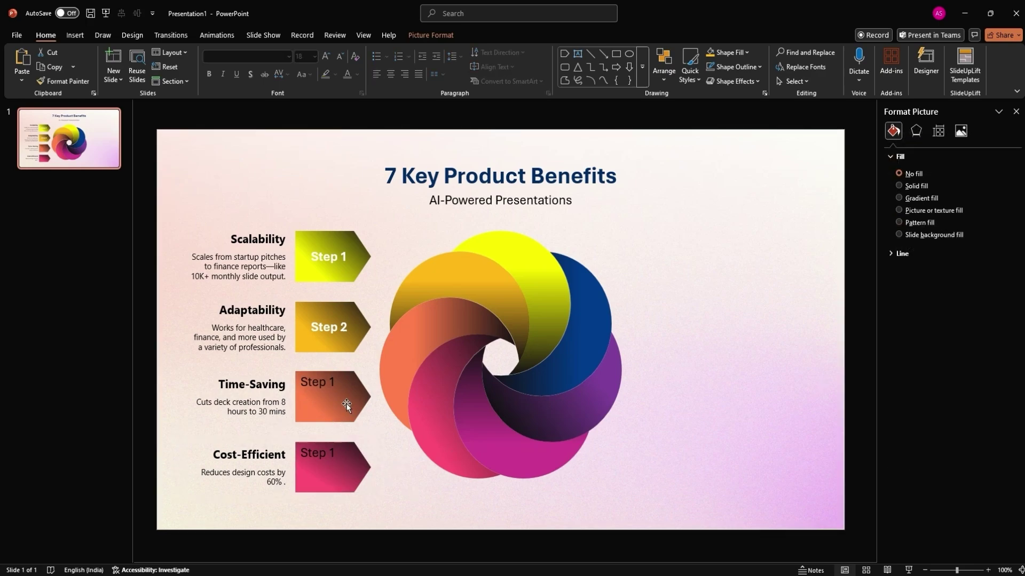
# Step: Centre the third and fourth arrows' text vertically and retype their step numbers as 3 and 4
pyautogui.click(316, 328)
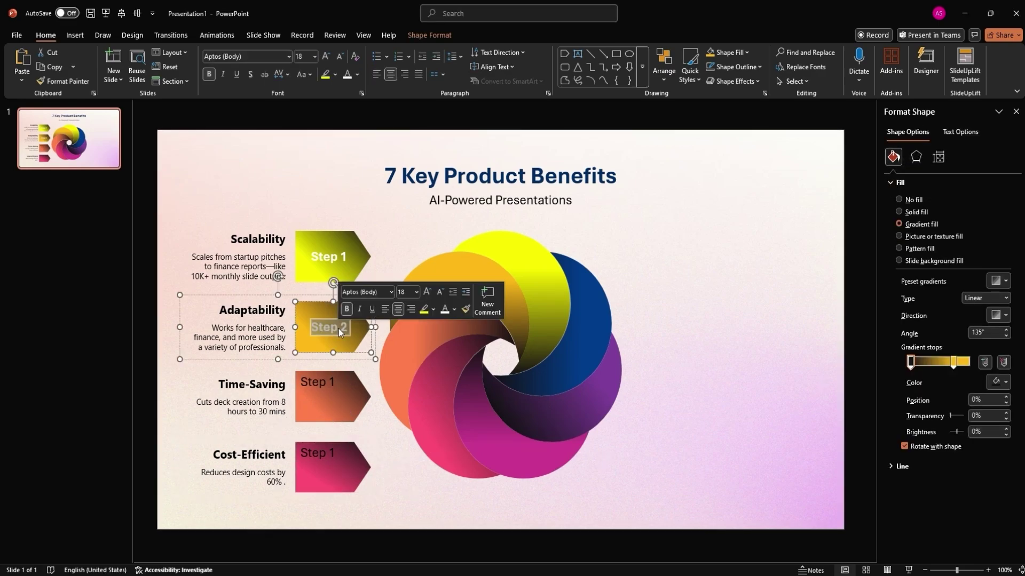
pyautogui.click(324, 396)
pyautogui.click(495, 67)
pyautogui.click(501, 131)
pyautogui.press('BackSpace')
pyautogui.write('3')
pyautogui.click(325, 466)
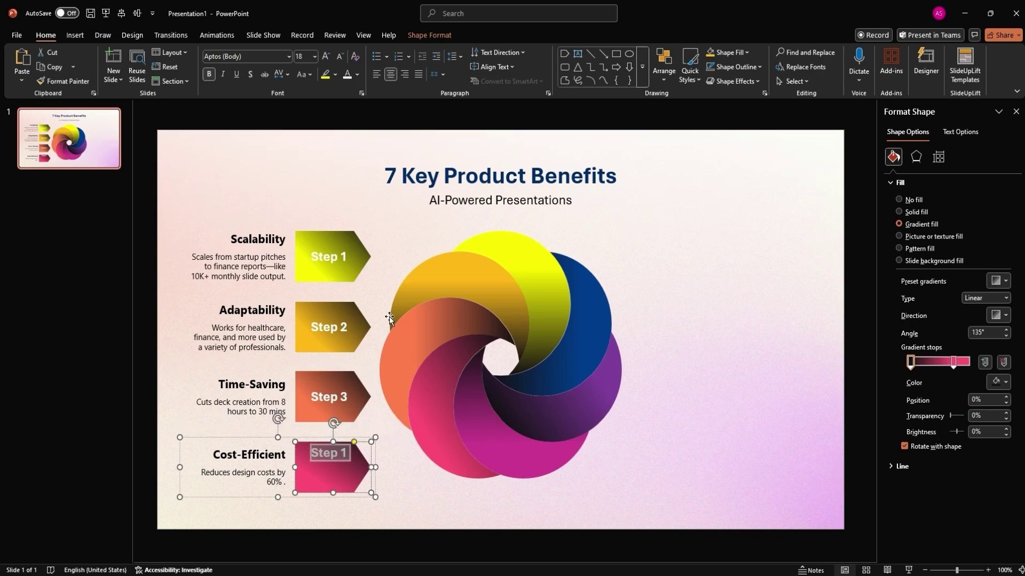
pyautogui.click(496, 66)
pyautogui.click(501, 130)
pyautogui.press('BackSpace')
pyautogui.write('4')
pyautogui.click(398, 487)
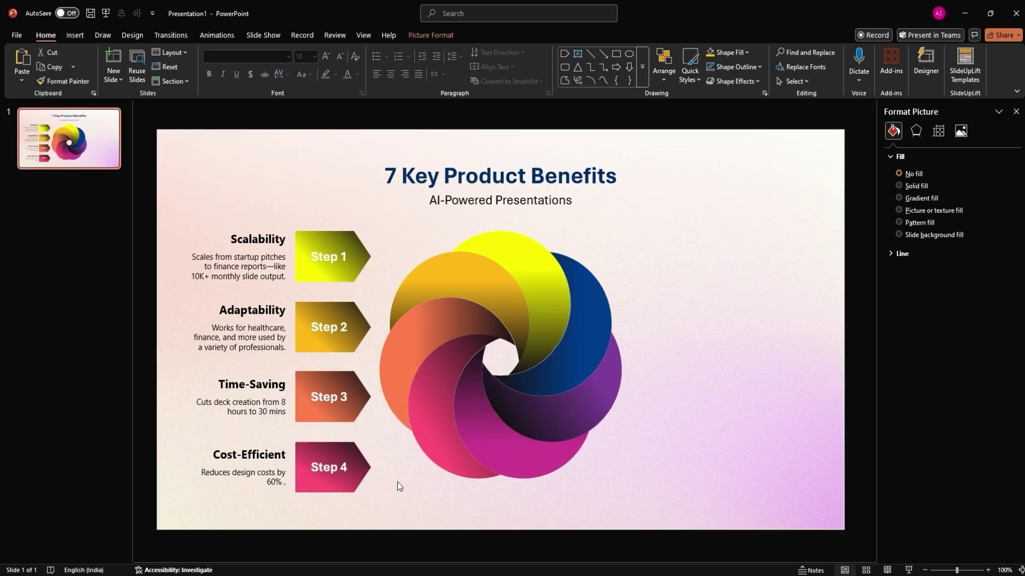
# Step: Copy the Step 2–4 rows to the right of the swirl and mirror them horizontally
pyautogui.moveTo(176, 269); pyautogui.dragTo(379, 431)
pyautogui.hotkey('ctrl', 'd')
pyautogui.moveTo(321, 360); pyautogui.dragTo(773, 342)
pyautogui.click(431, 35)
pyautogui.click(840, 68)
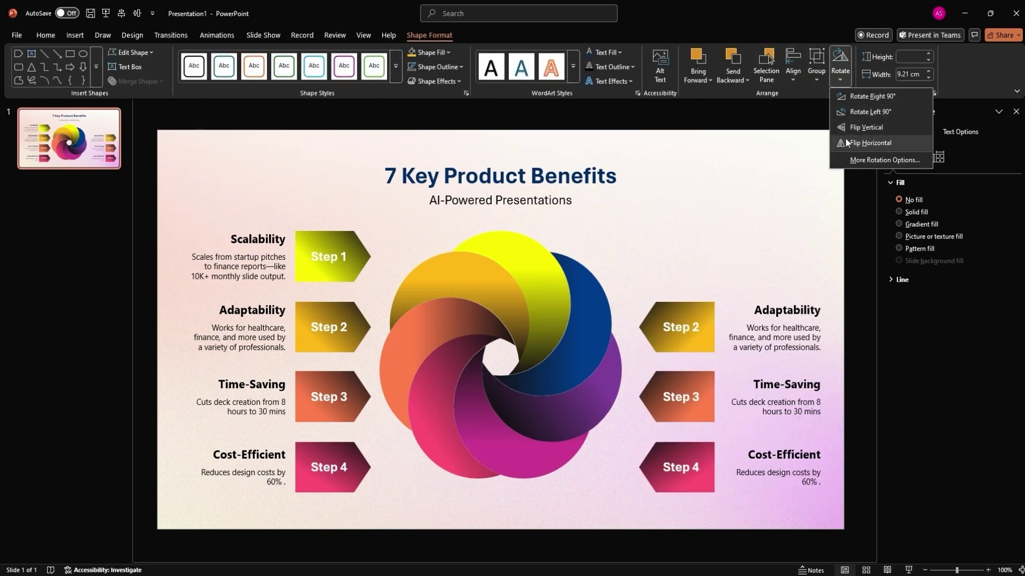
# Step: Relabel the bottom right-hand arrow as Step 5
pyautogui.click(861, 138)
pyautogui.click(697, 473)
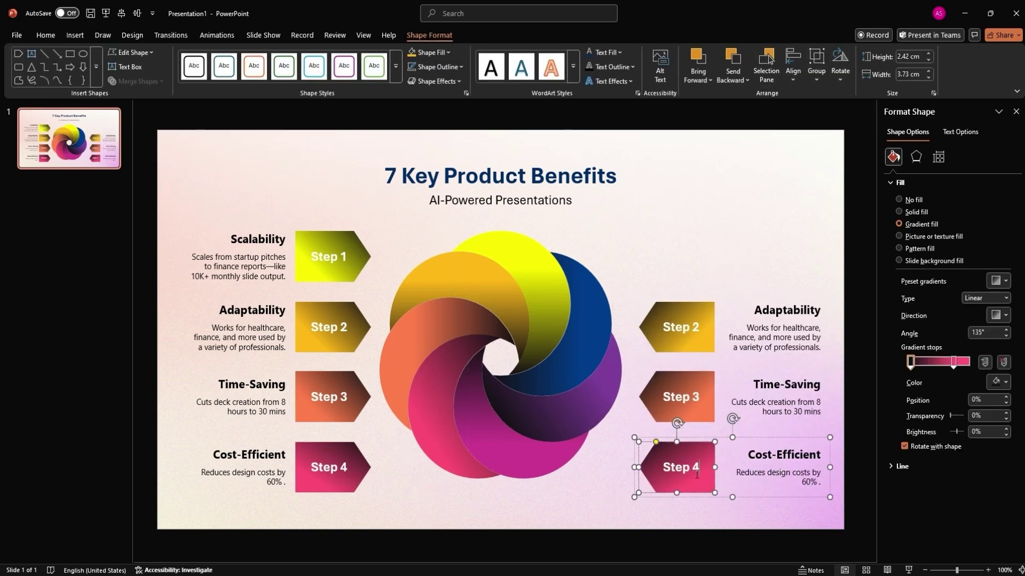
pyautogui.doubleClick(670, 454)
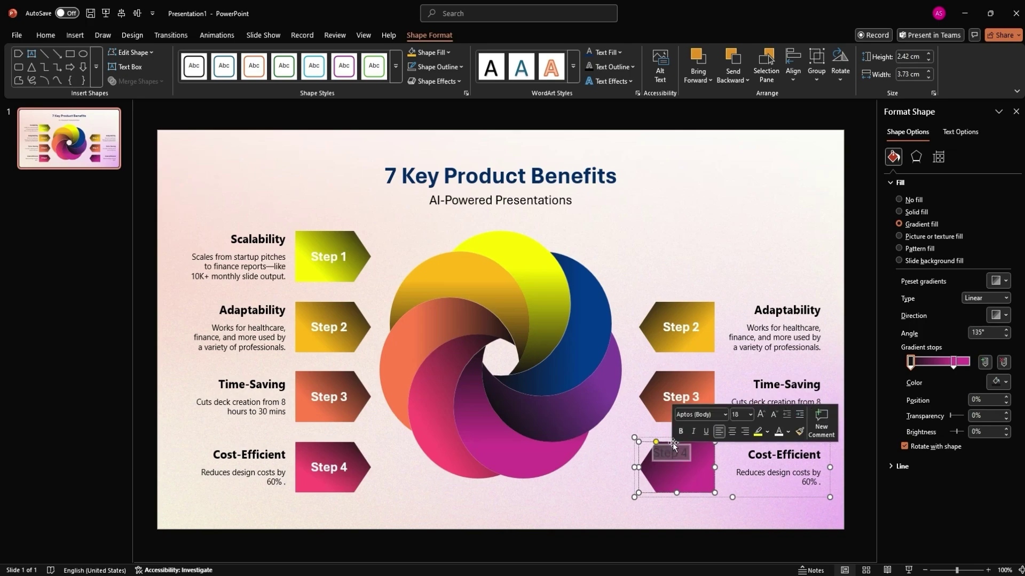
pyautogui.click(46, 35)
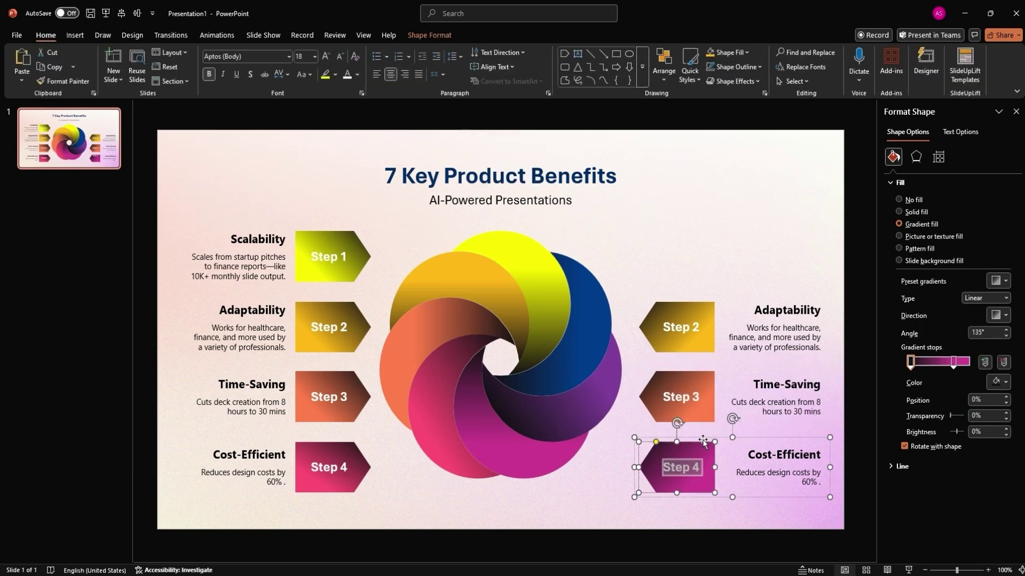
pyautogui.write('Step')
# Step: Give the middle right arrow the purple gradient and relabel it Step 6 in bold
pyautogui.click(677, 396)
pyautogui.press('F4')
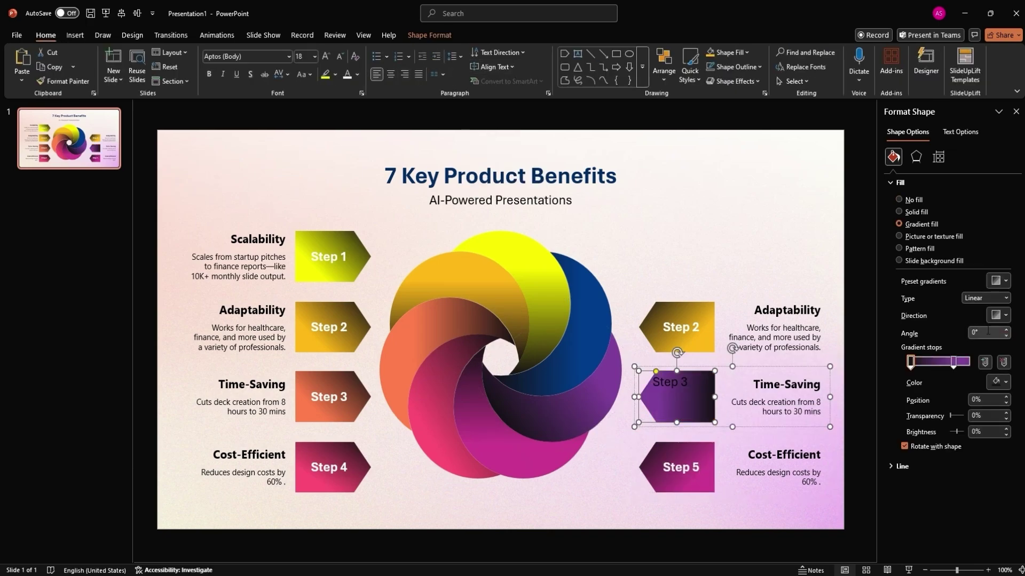
pyautogui.write('135')
pyautogui.doubleClick(669, 383)
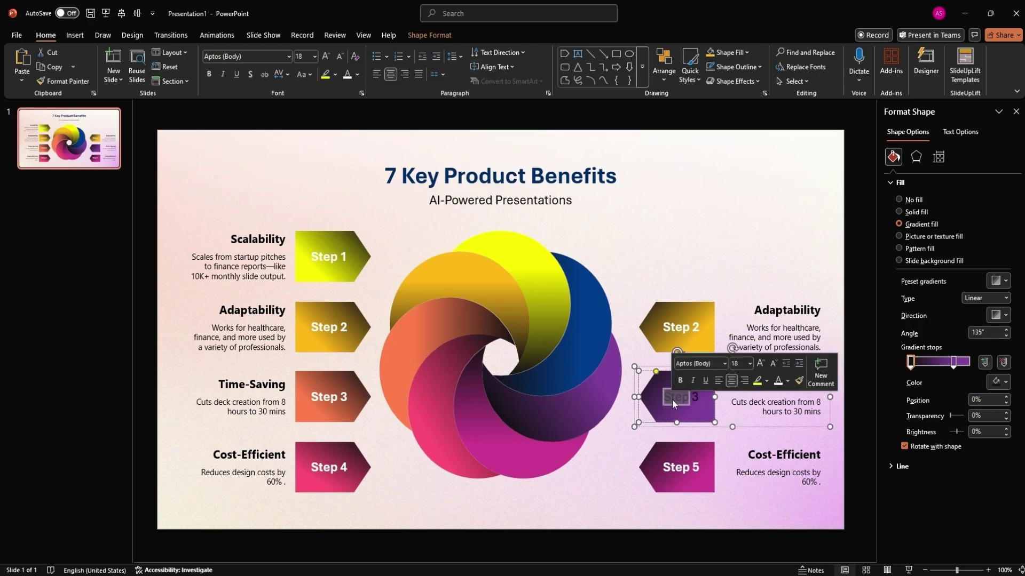
pyautogui.click(209, 74)
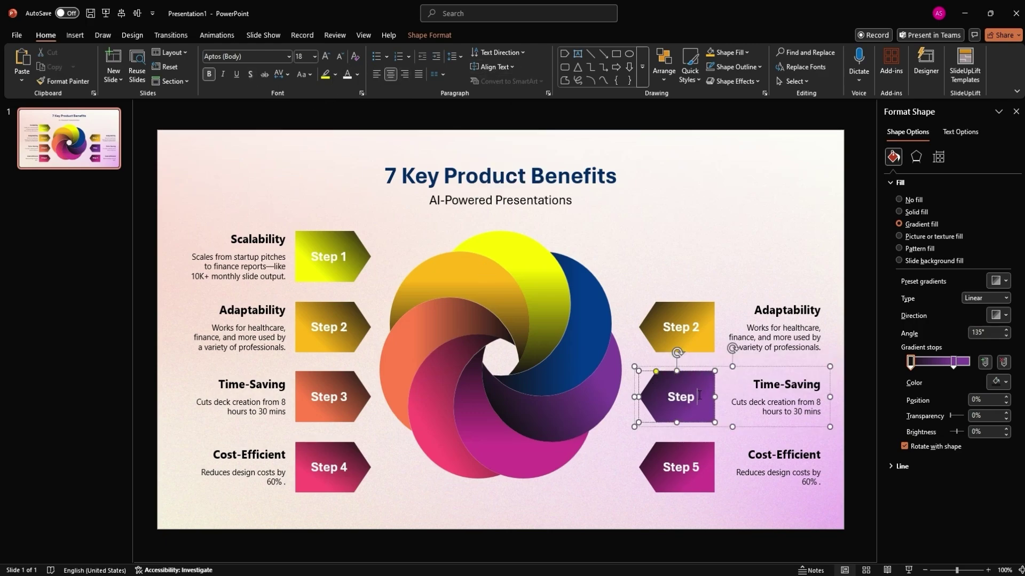
pyautogui.write('6')
# Step: Give the top right arrow the dark blue gradient and relabel it Step 7, centred and bold
pyautogui.click(698, 316)
pyautogui.press('F4')
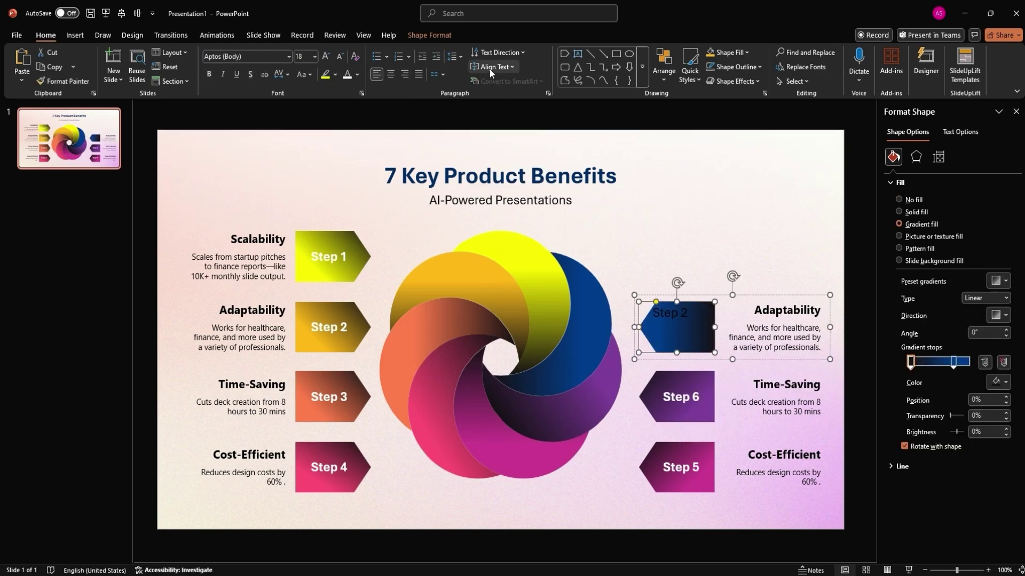
pyautogui.hotkey('ctrl', 'e')
pyautogui.write('Step')
pyautogui.hotkey('ctrl', 'b')
pyautogui.write('7')
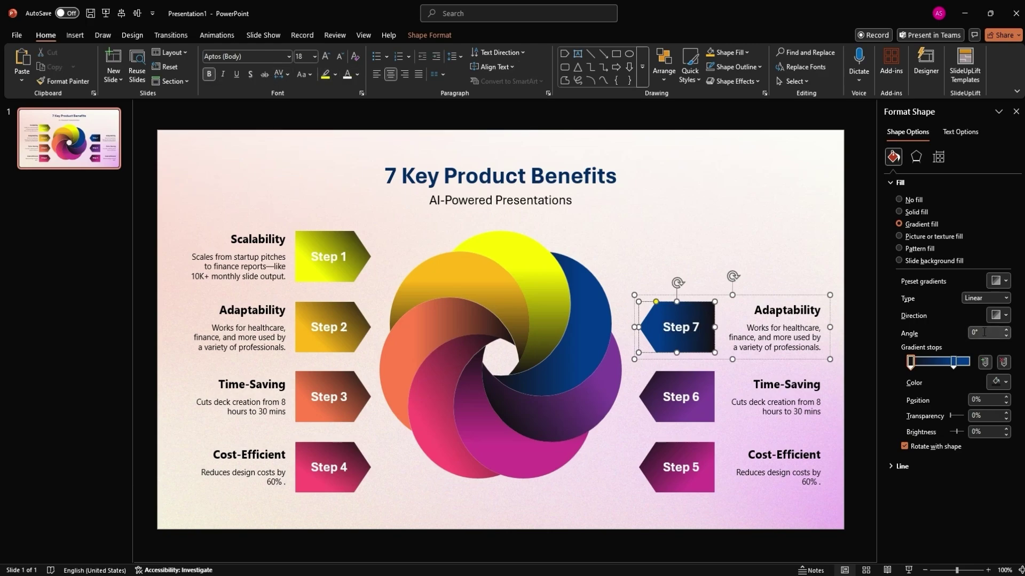
# Step: Left-align the right descriptions and replace Step 5's caption with Brand-Consistent and its branding description
pyautogui.click(768, 328)
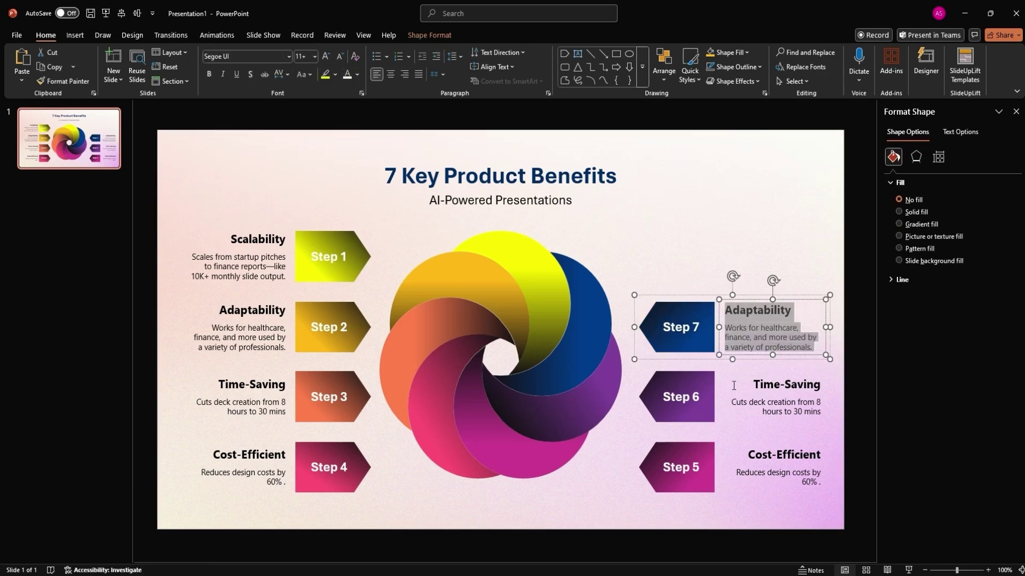
pyautogui.click(766, 394)
pyautogui.hotkey('ctrl', 'l')
pyautogui.click(768, 456)
pyautogui.tripleClick(740, 453)
pyautogui.hotkey('ctrl', 'l')
pyautogui.hotkey('ctrl', 'v')
pyautogui.rightClick(823, 468)
pyautogui.click(750, 445)
pyautogui.keyDown('shift'); pyautogui.click(680, 466); pyautogui.keyUp('shift')
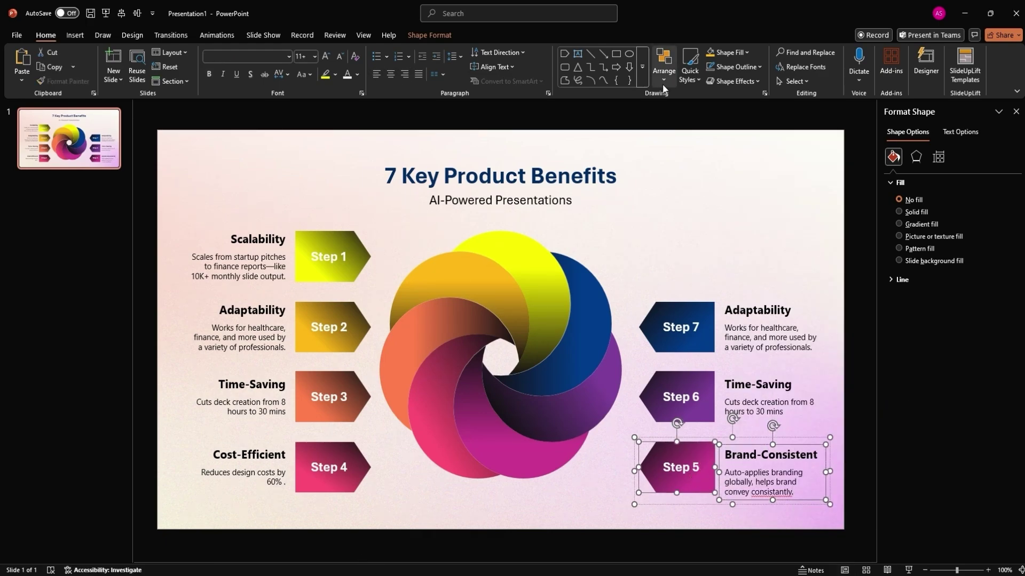
pyautogui.click(664, 68)
pyautogui.click(689, 201)
# Step: Replace Step 6 with Secure and the compliance text, Step 7 with High-Impact and the engagement text
pyautogui.rightClick(757, 393)
pyautogui.click(768, 376)
pyautogui.rightClick(757, 409)
pyautogui.click(769, 400)
pyautogui.click(757, 312)
pyautogui.rightClick(757, 312)
pyautogui.click(769, 297)
pyautogui.rightClick(757, 336)
pyautogui.click(789, 364)
pyautogui.keyDown('shift'); pyautogui.click(680, 327); pyautogui.keyUp('shift')
pyautogui.click(663, 68)
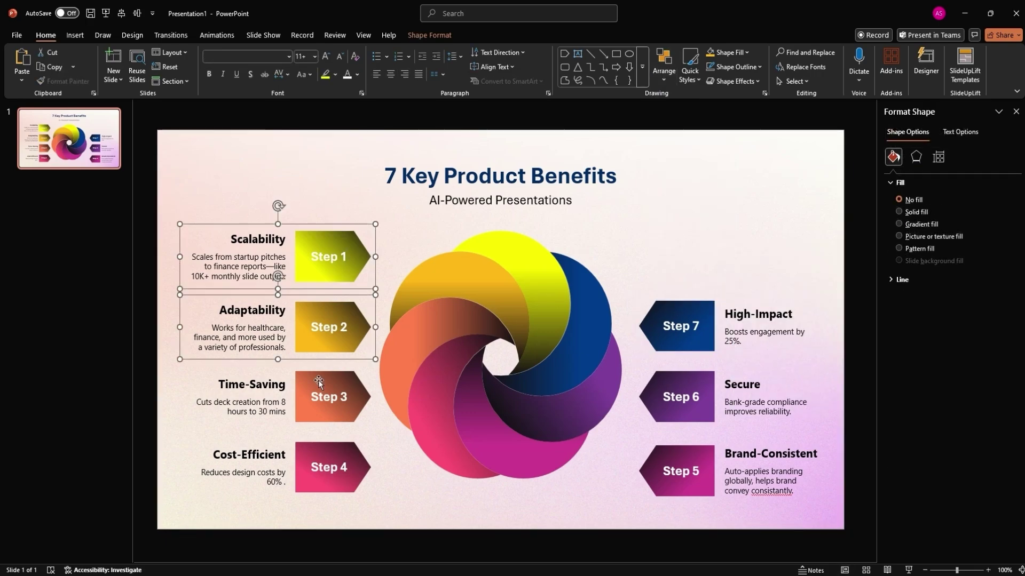
pyautogui.press('Escape')
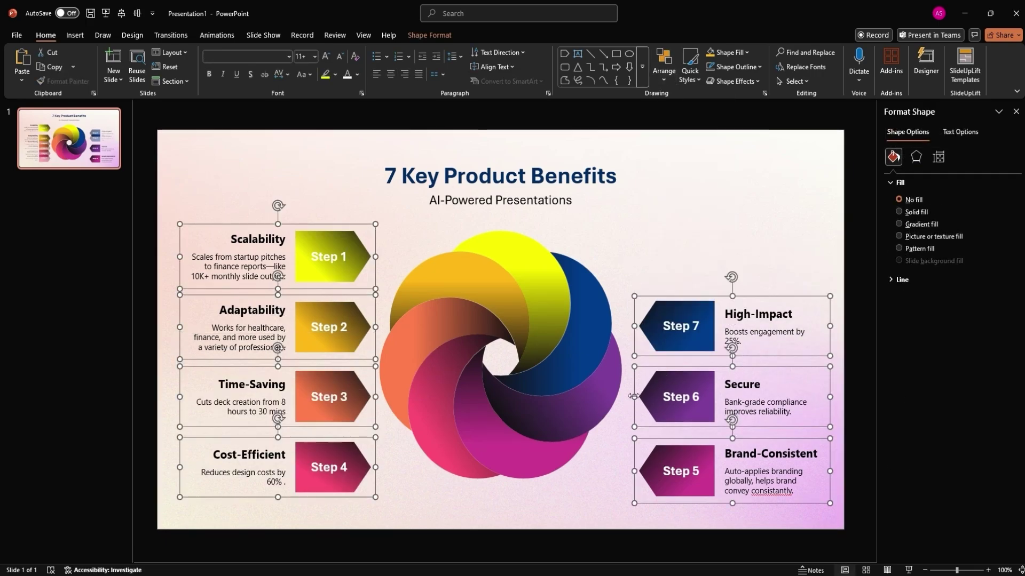
# Step: Nudge the right step groups up and align them with the left-side groups
pyautogui.click(611, 484)
pyautogui.click(680, 328)
pyautogui.keyDown('shift'); pyautogui.click(680, 397); pyautogui.keyUp('shift')
pyautogui.press('Up')
pyautogui.press('Up')
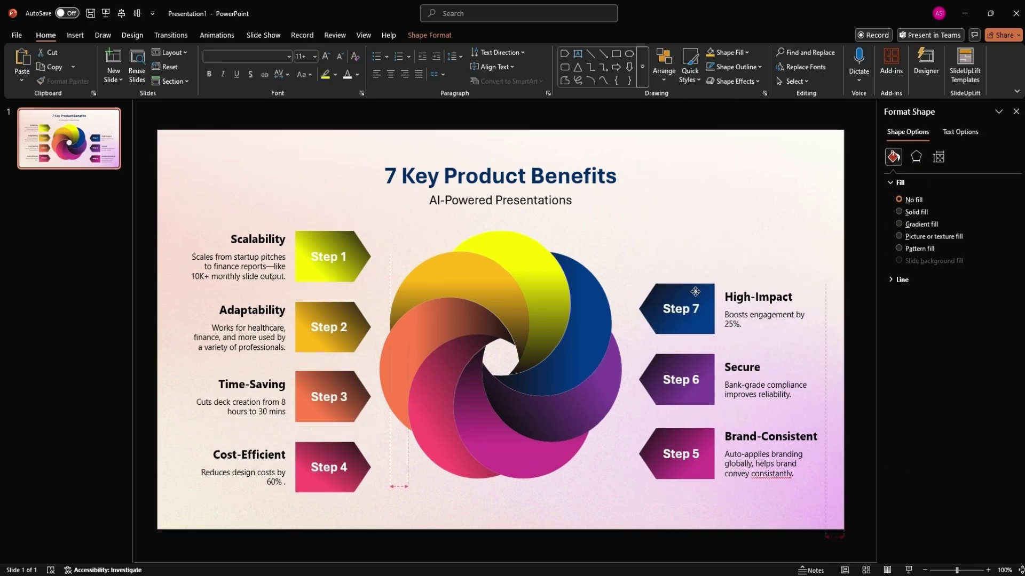
pyautogui.keyDown('shift'); pyautogui.click(332, 256); pyautogui.keyUp('shift')
pyautogui.click(664, 64)
pyautogui.click(757, 374)
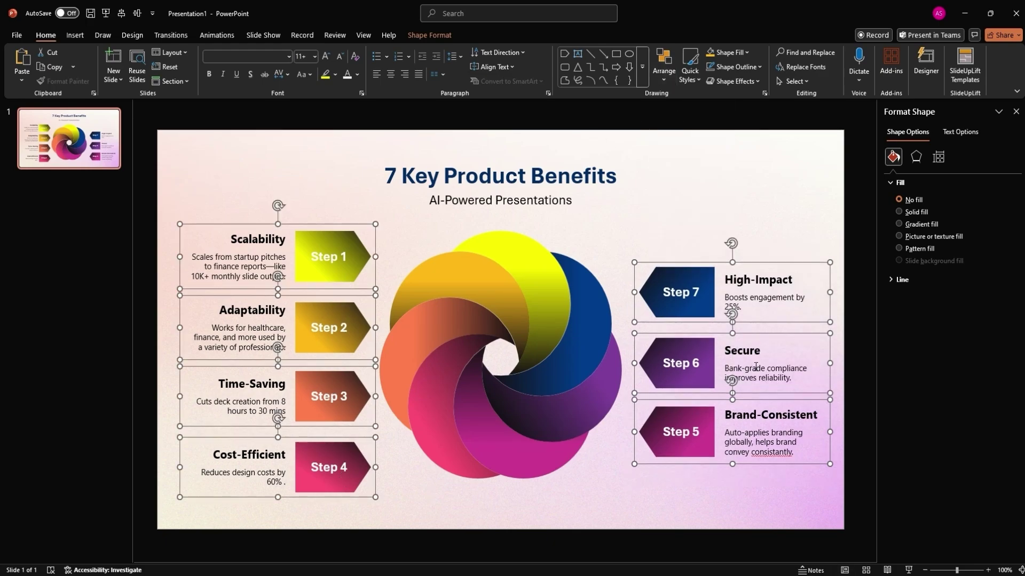
pyautogui.click(593, 490)
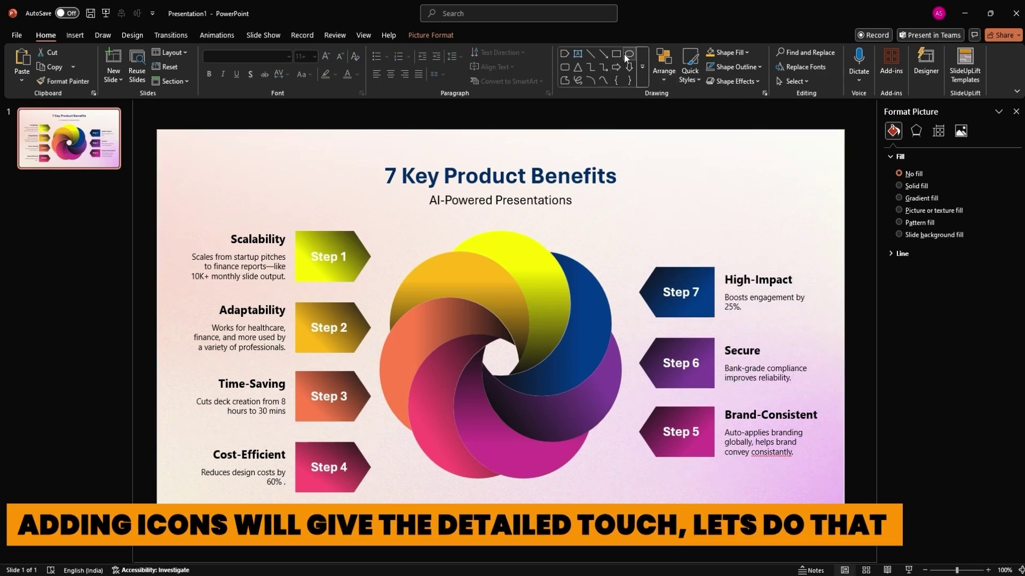
# Step: Draw a small white-filled circle positioned on the spiral's yellow petal
pyautogui.click(627, 53)
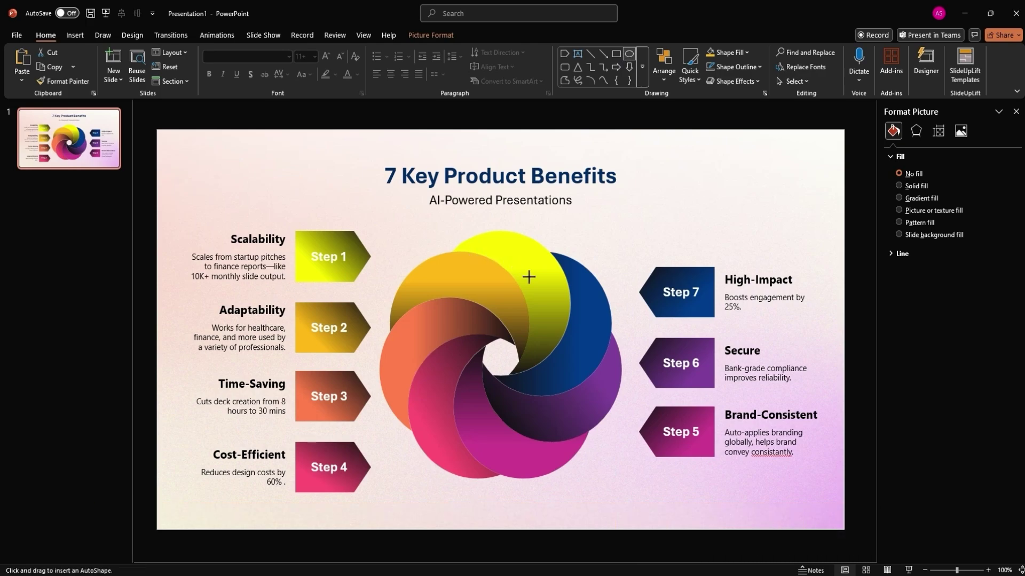
pyautogui.moveTo(528, 278); pyautogui.dragTo(546, 296)
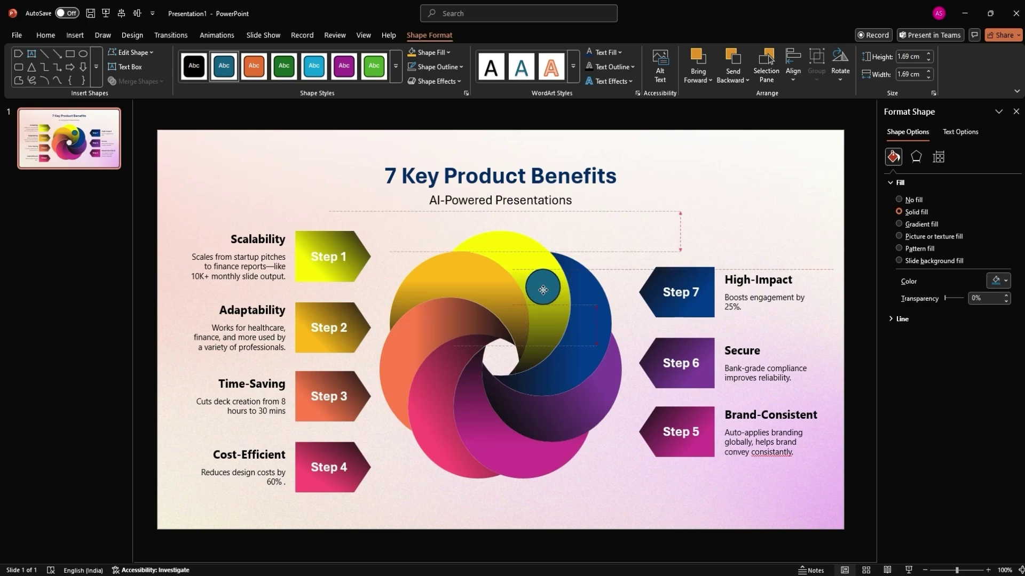
pyautogui.moveTo(543, 290); pyautogui.dragTo(540, 290)
pyautogui.click(424, 49)
pyautogui.click(413, 110)
pyautogui.moveTo(541, 283); pyautogui.dragTo(541, 281)
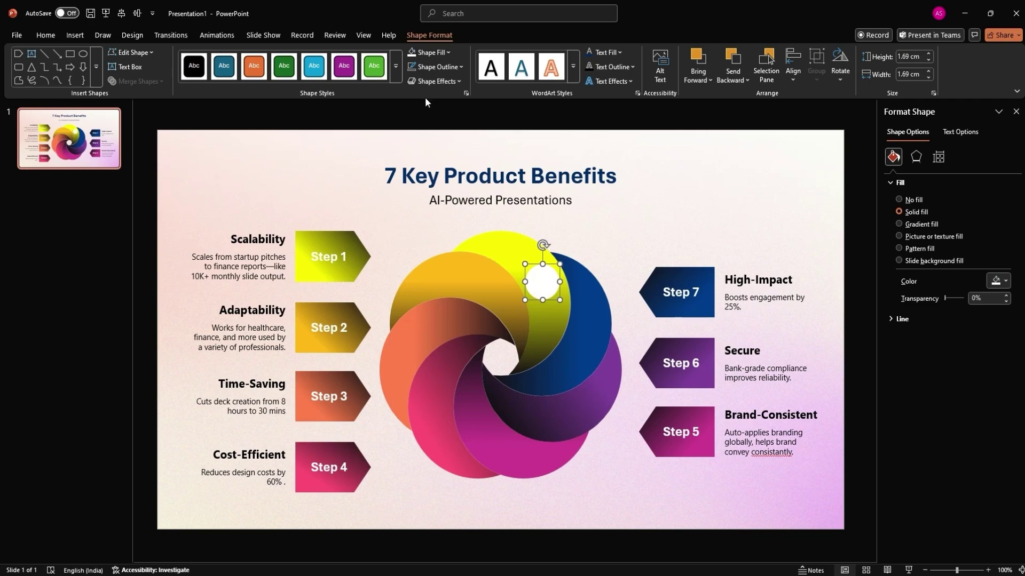
# Step: Give the white circle a soft shadow preset with increased transparency
pyautogui.click(915, 156)
pyautogui.click(909, 183)
pyautogui.click(1006, 200)
pyautogui.click(977, 423)
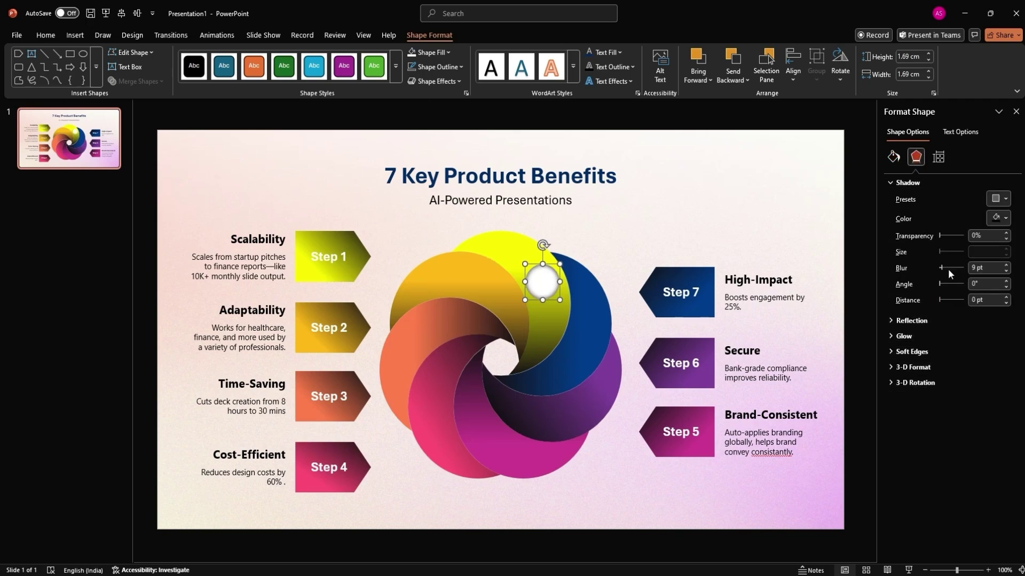
pyautogui.moveTo(939, 236); pyautogui.dragTo(951, 236)
pyautogui.click(75, 35)
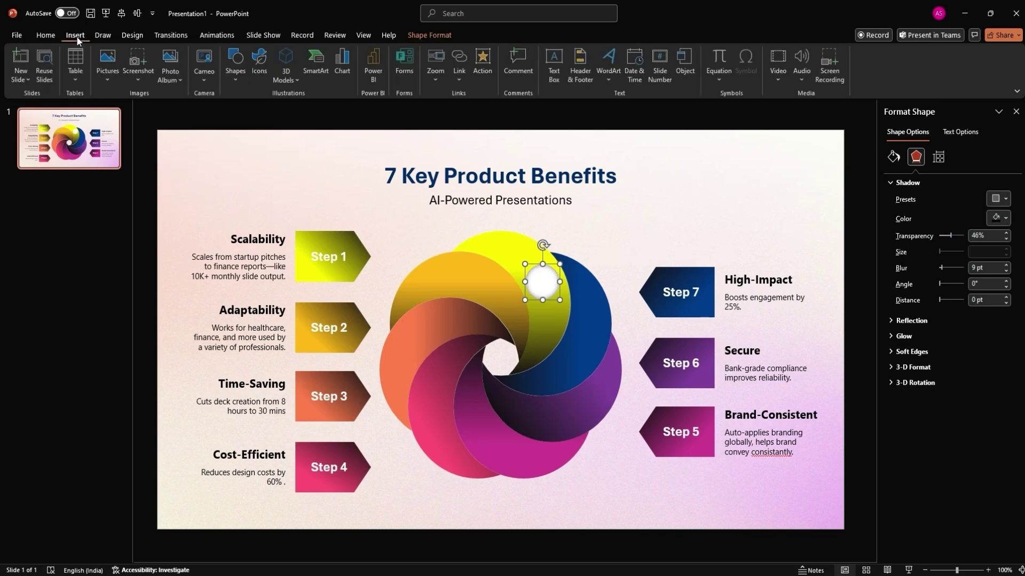
# Step: Insert the maximize icon picture from this device onto the slide
pyautogui.click(108, 78)
pyautogui.click(150, 113)
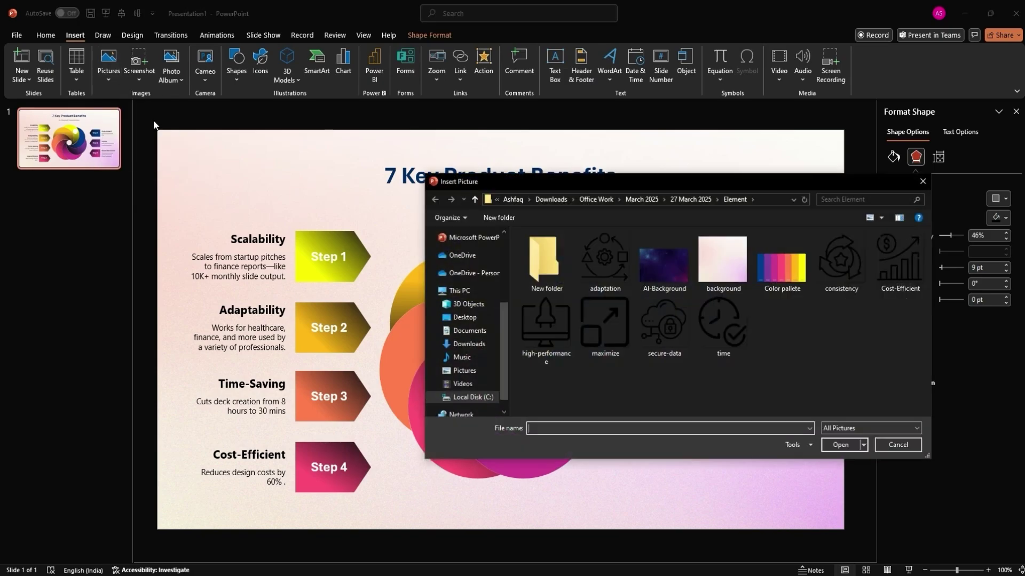
pyautogui.click(613, 339)
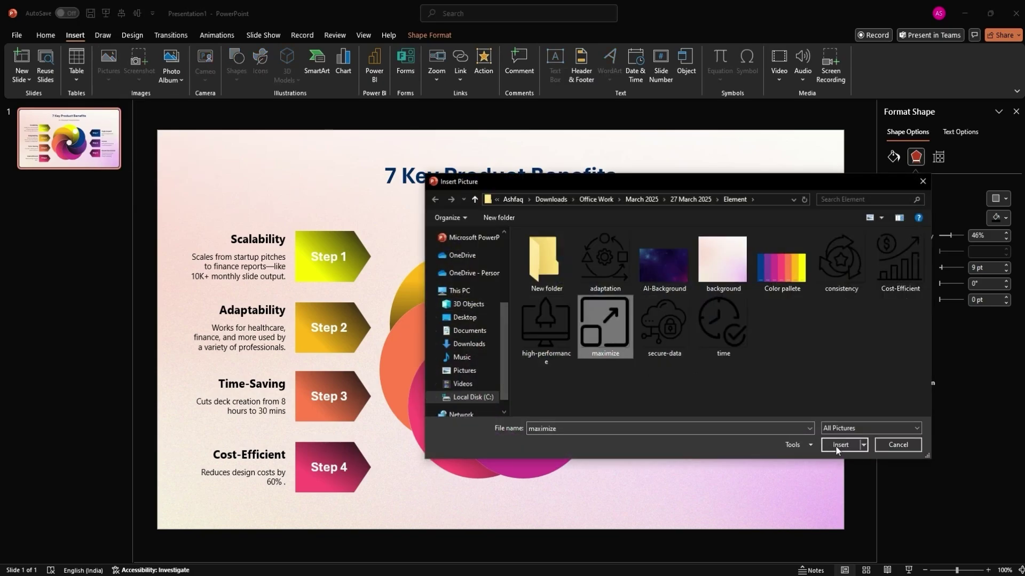
pyautogui.click(840, 446)
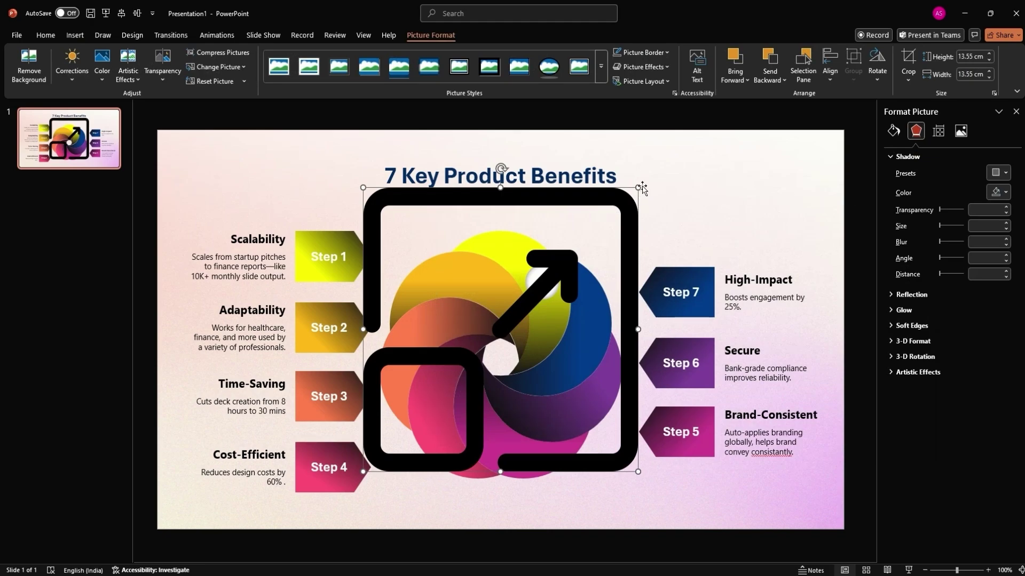
# Step: Shrink the maximize icon onto the white circle and group the two together
pyautogui.click(500, 329)
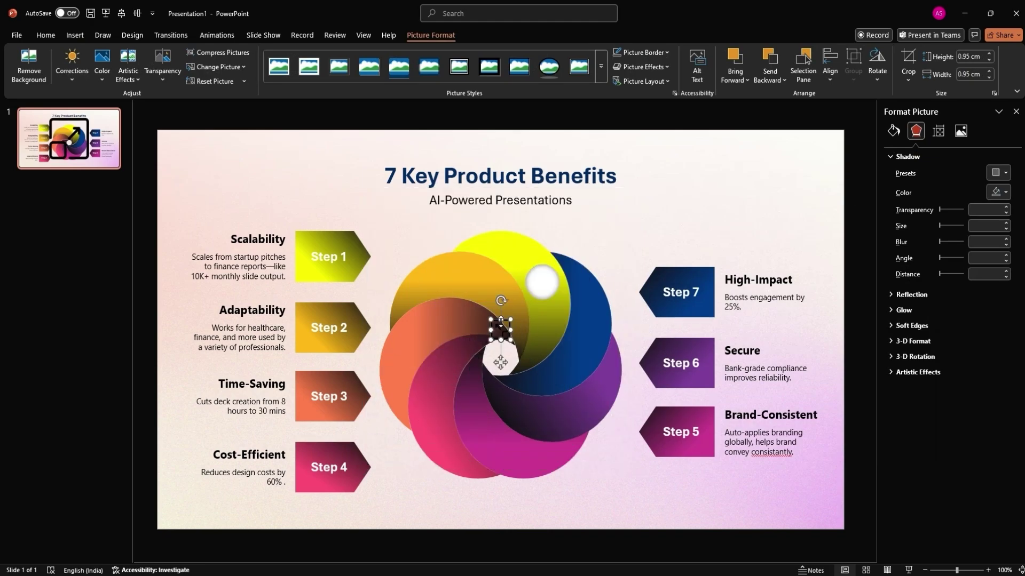
pyautogui.moveTo(500, 328); pyautogui.dragTo(547, 279)
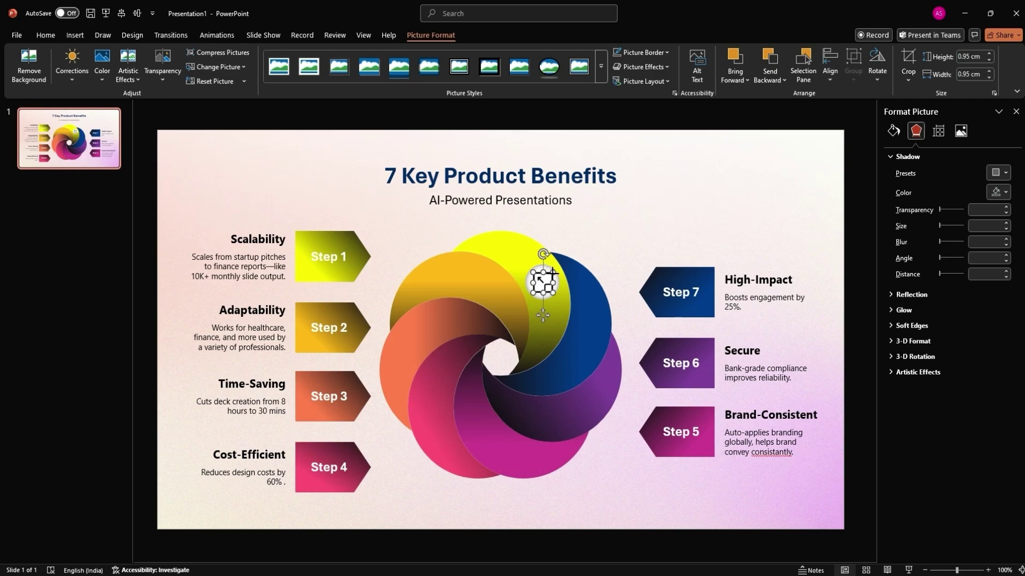
pyautogui.keyDown('shift'); pyautogui.click(553, 279); pyautogui.keyUp('shift')
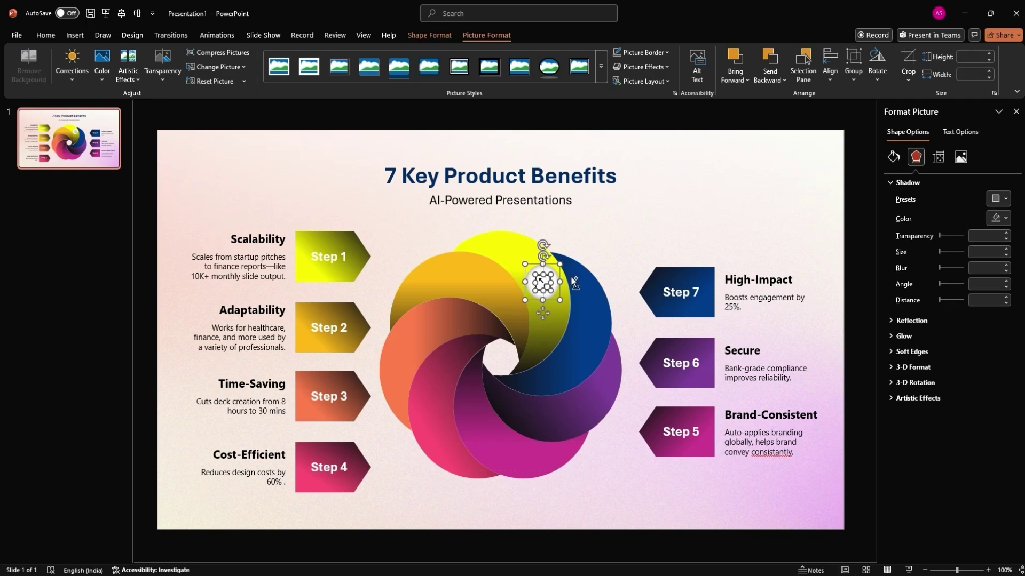
pyautogui.hotkey('ctrl', 'shift', 'j')
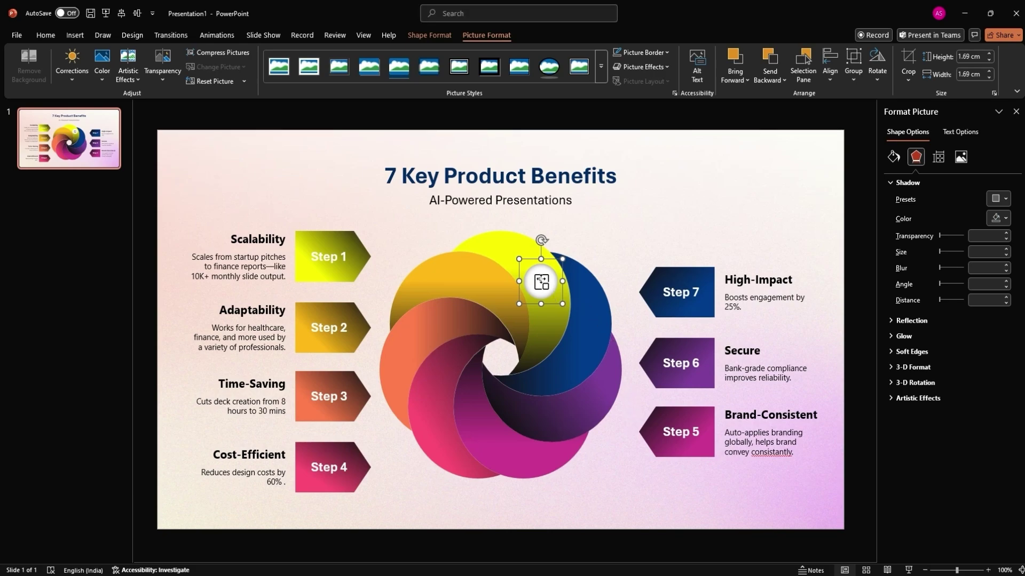
# Step: Swap one placeholder to the adaptation icon, then duplicate the circle onto another petal with a new icon
pyautogui.click(466, 276)
pyautogui.rightClick(466, 276)
pyautogui.click(518, 329)
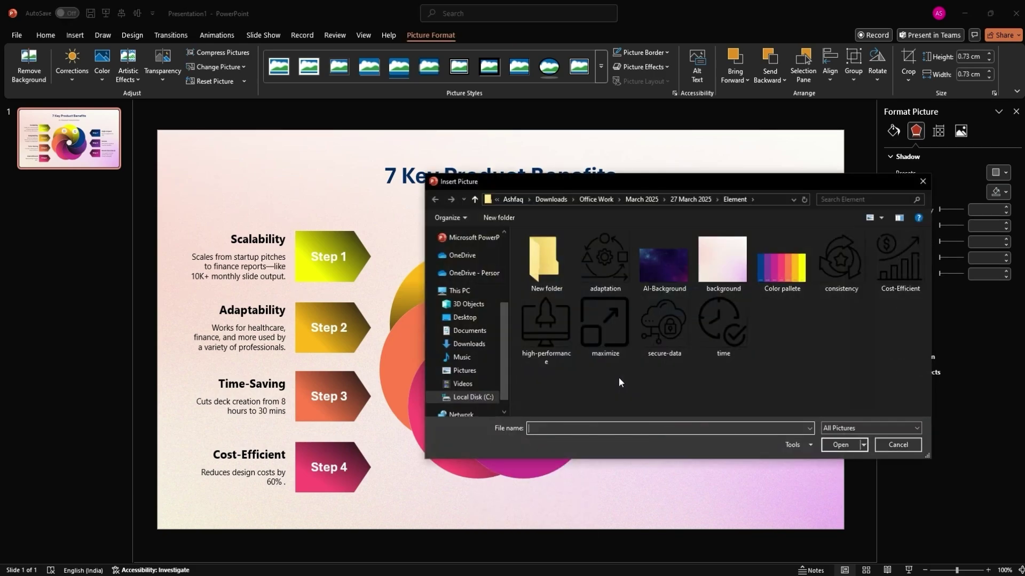
pyautogui.doubleClick(605, 262)
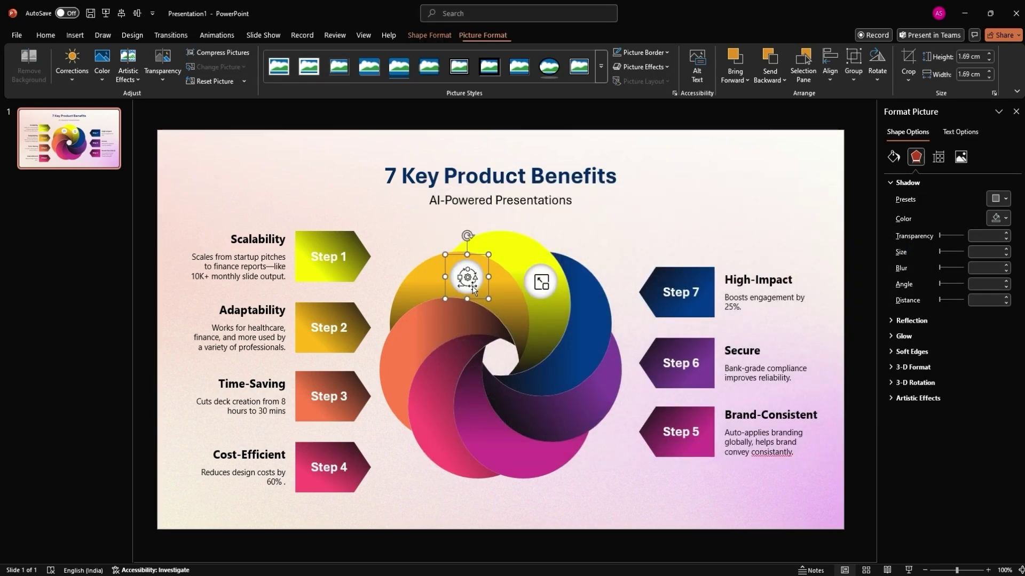
pyautogui.moveTo(475, 285); pyautogui.dragTo(440, 334)
pyautogui.rightClick(432, 328)
pyautogui.click(480, 171)
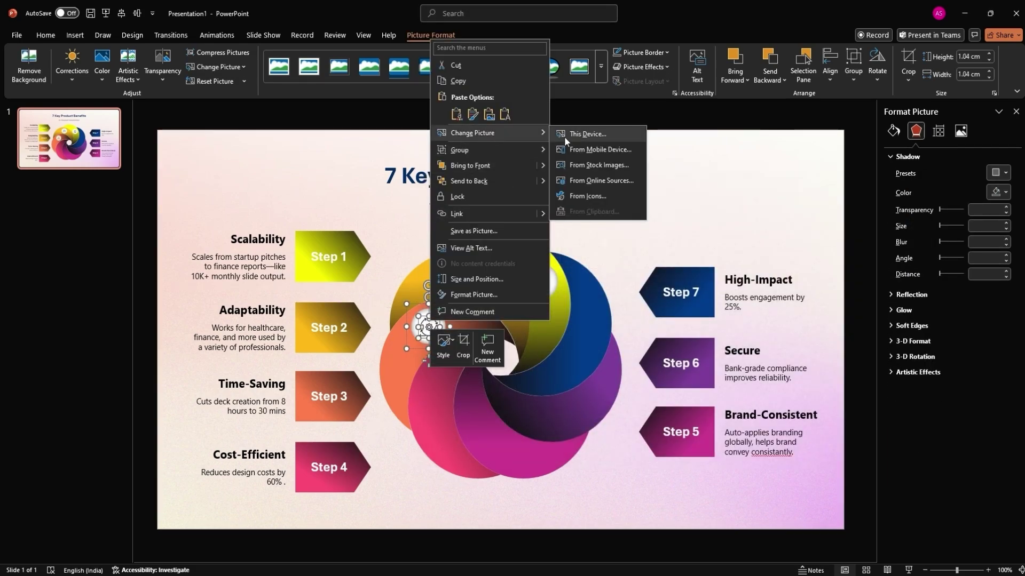
pyautogui.click(565, 136)
pyautogui.doubleClick(618, 332)
# Step: Duplicate the icon circle onto a lower petal and replace its picture with a new icon
pyautogui.click(727, 336)
pyautogui.click(429, 327)
pyautogui.press('Escape')
pyautogui.moveTo(435, 331); pyautogui.dragTo(437, 401)
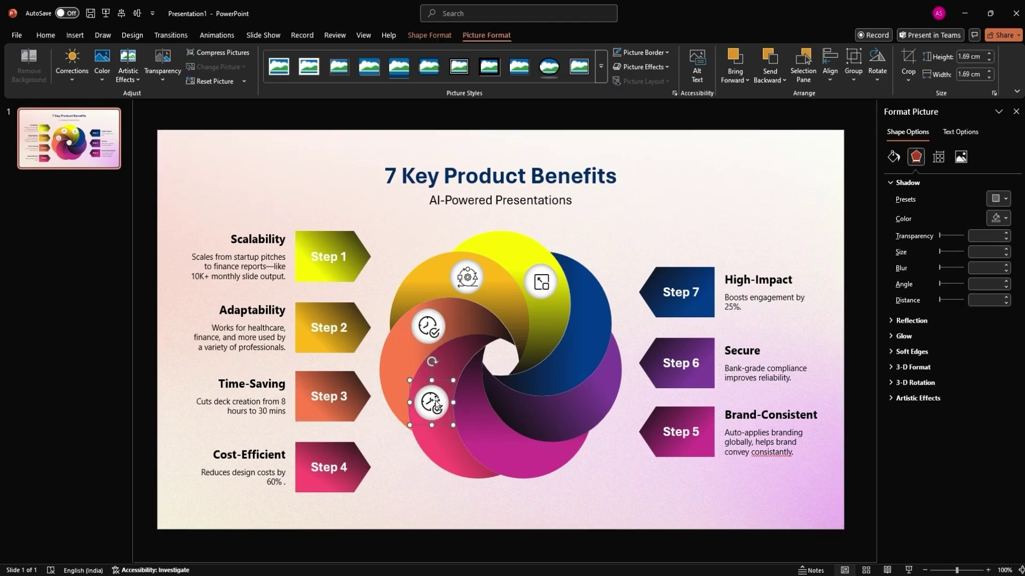
pyautogui.rightClick(435, 404)
pyautogui.click(480, 240)
pyautogui.press('Escape')
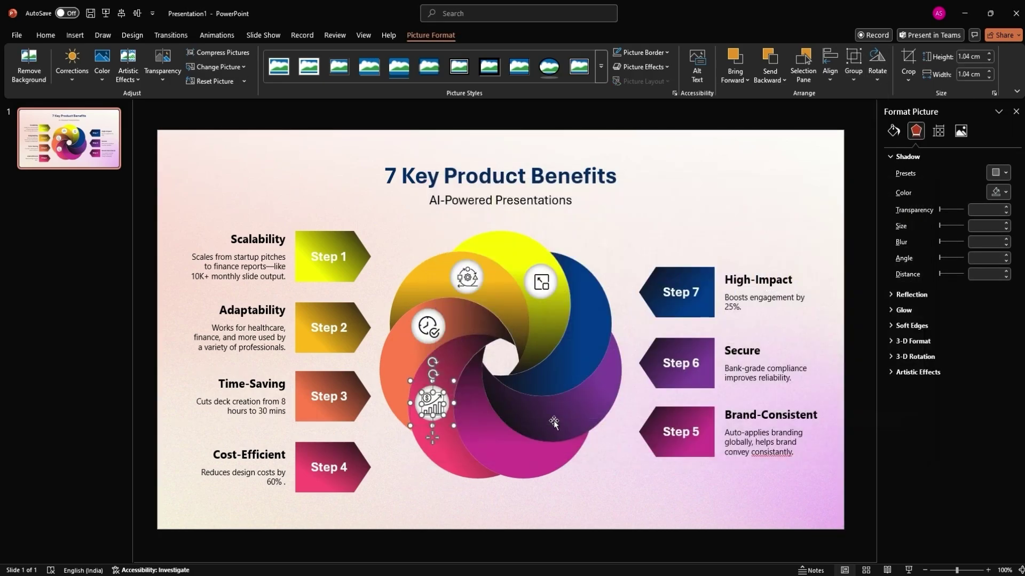
pyautogui.rightClick(493, 441)
pyautogui.click(642, 254)
pyautogui.click(879, 445)
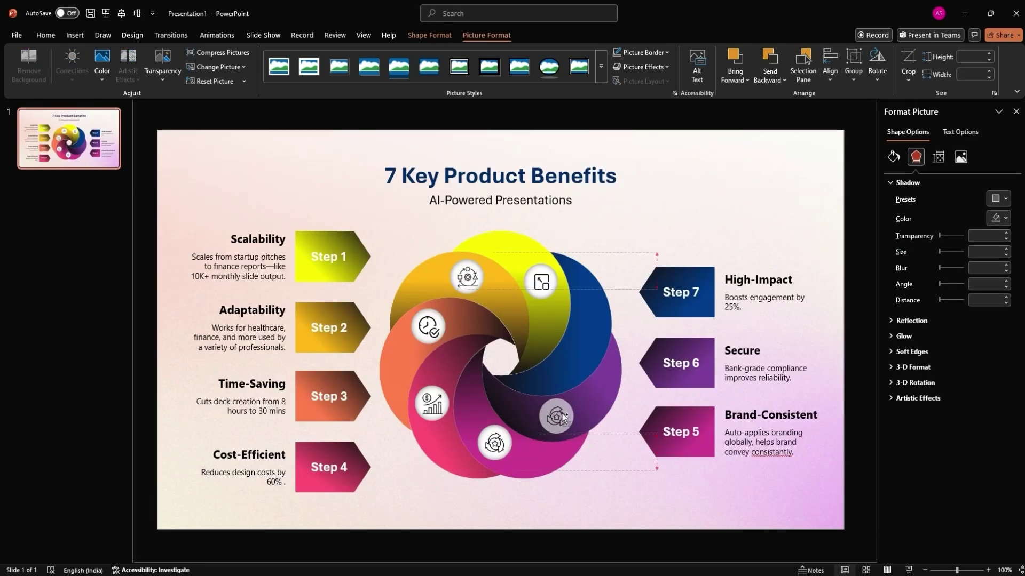
# Step: Replace the gear icon circle's picture with the final benefit icon
pyautogui.rightClick(561, 415)
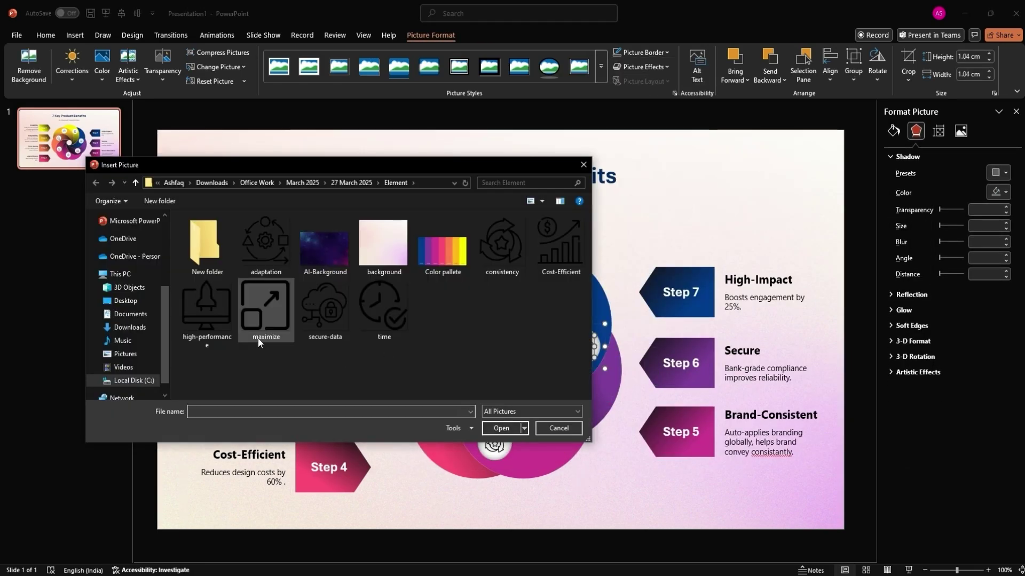
pyautogui.doubleClick(265, 313)
pyautogui.click(610, 470)
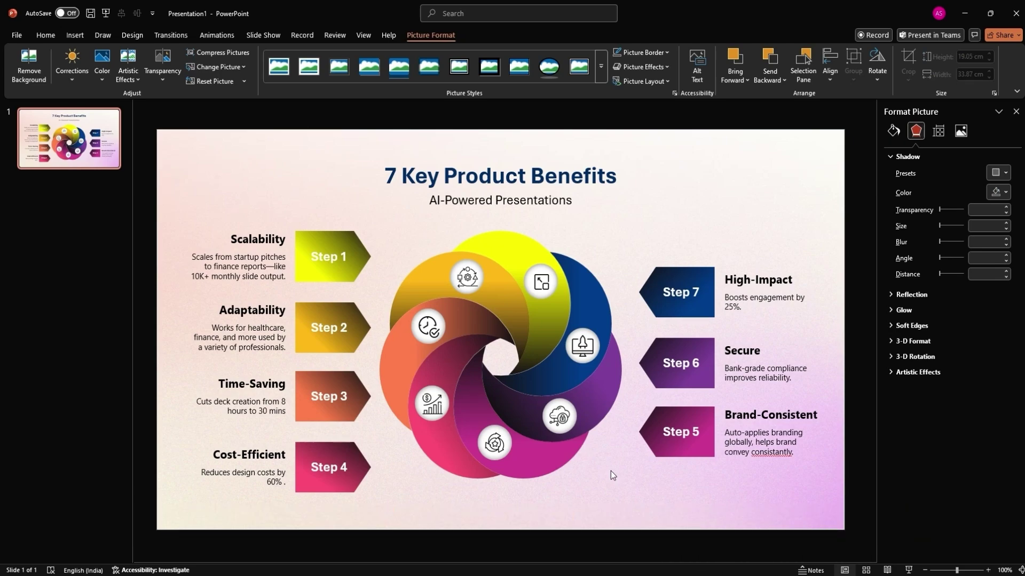
# Step: Duplicate the slide, then delete the steps, captions and icon circles from slide 1
pyautogui.click(75, 149)
pyautogui.hotkey('ctrl', 'd')
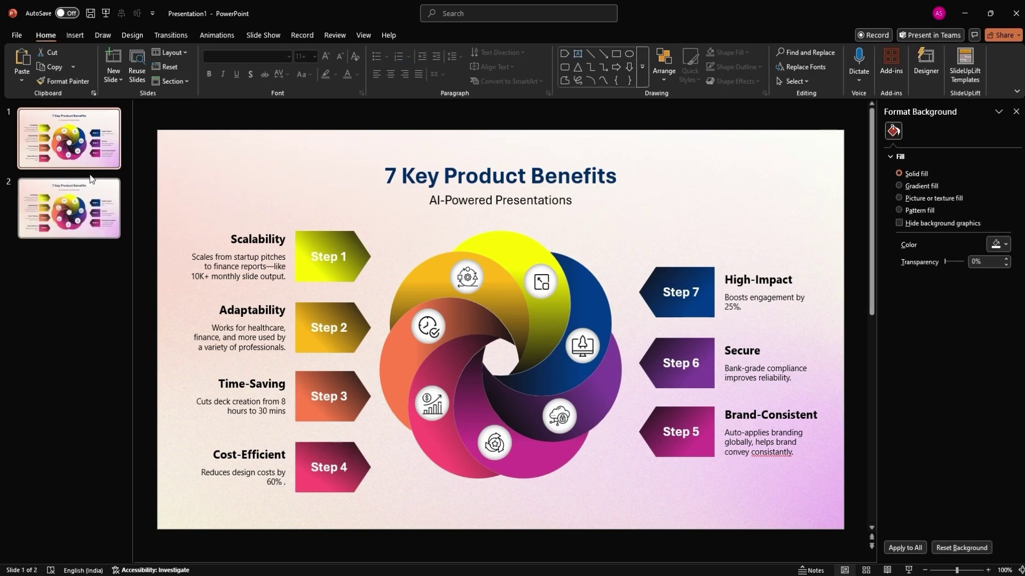
pyautogui.scroll(-3, 436, 283)
pyautogui.moveTo(200, 246); pyautogui.dragTo(426, 467)
pyautogui.press('Delete')
pyautogui.moveTo(722, 259); pyautogui.dragTo(583, 424)
pyautogui.press('Delete')
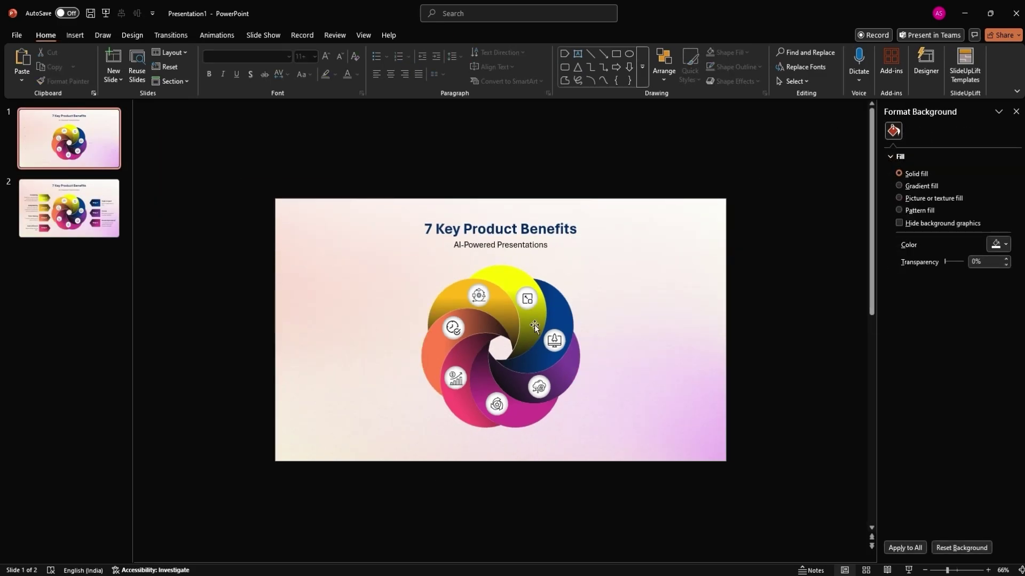
pyautogui.click(527, 299)
pyautogui.press('Delete')
pyautogui.click(559, 345)
pyautogui.press('Delete')
# Step: Drag the seven spiral petals off the slide edges in different directions
pyautogui.click(542, 321)
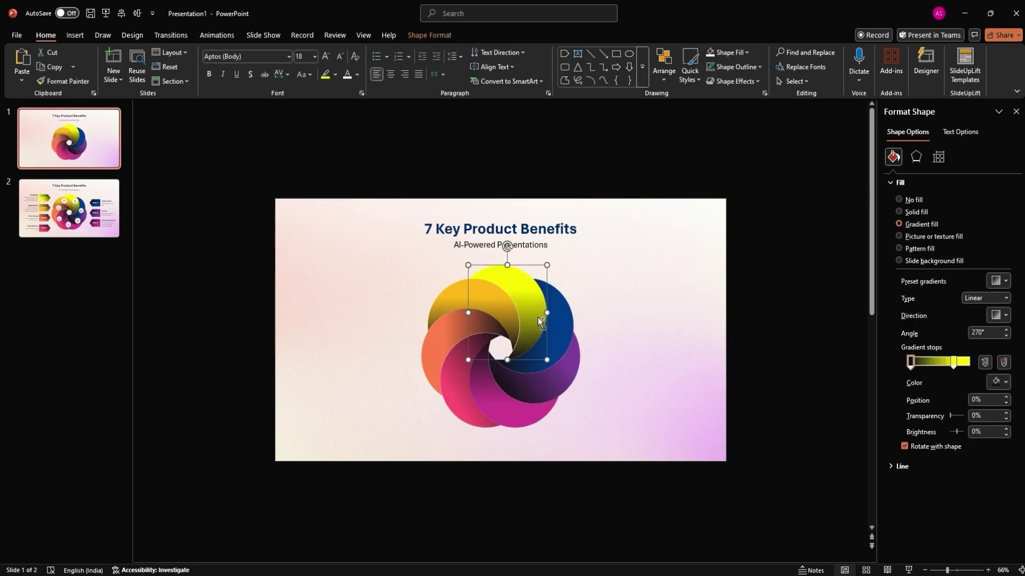
pyautogui.scroll(-2, 538, 318)
pyautogui.moveTo(512, 312); pyautogui.dragTo(516, 139)
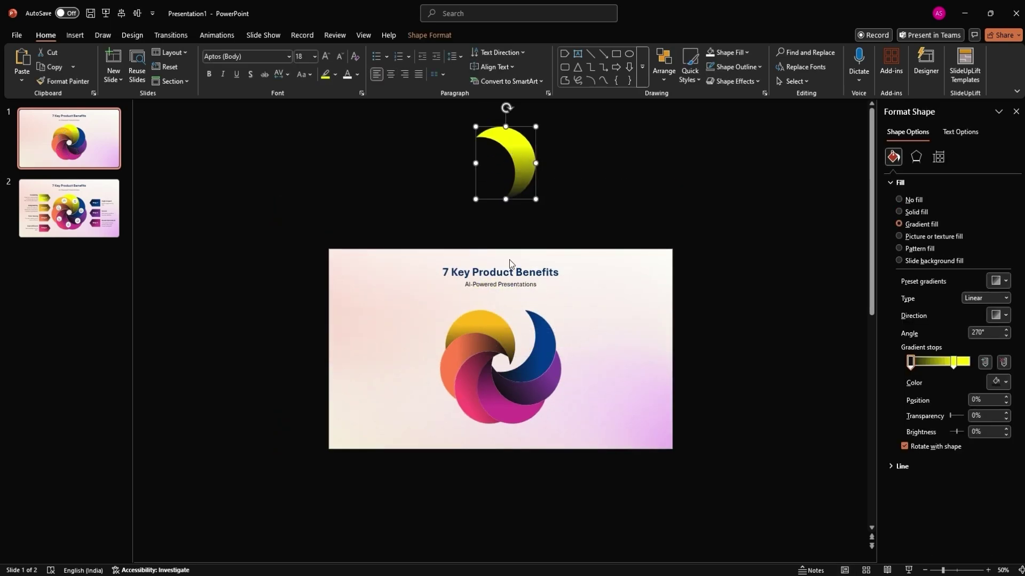
pyautogui.moveTo(539, 320); pyautogui.dragTo(746, 166)
pyautogui.moveTo(512, 321); pyautogui.dragTo(314, 160)
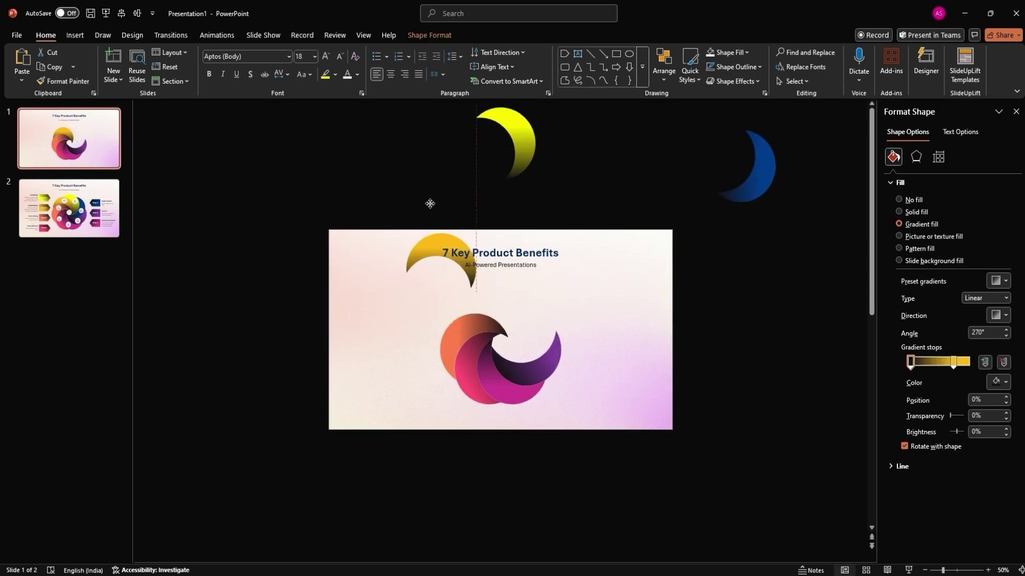
pyautogui.moveTo(458, 330); pyautogui.dragTo(234, 345)
pyautogui.moveTo(533, 365); pyautogui.dragTo(777, 356)
pyautogui.moveTo(513, 377)
pyautogui.mouseDown()
pyautogui.moveTo(506, 529)
pyautogui.moveTo(688, 524)
pyautogui.mouseUp()
pyautogui.click(438, 479)
pyautogui.click(455, 381)
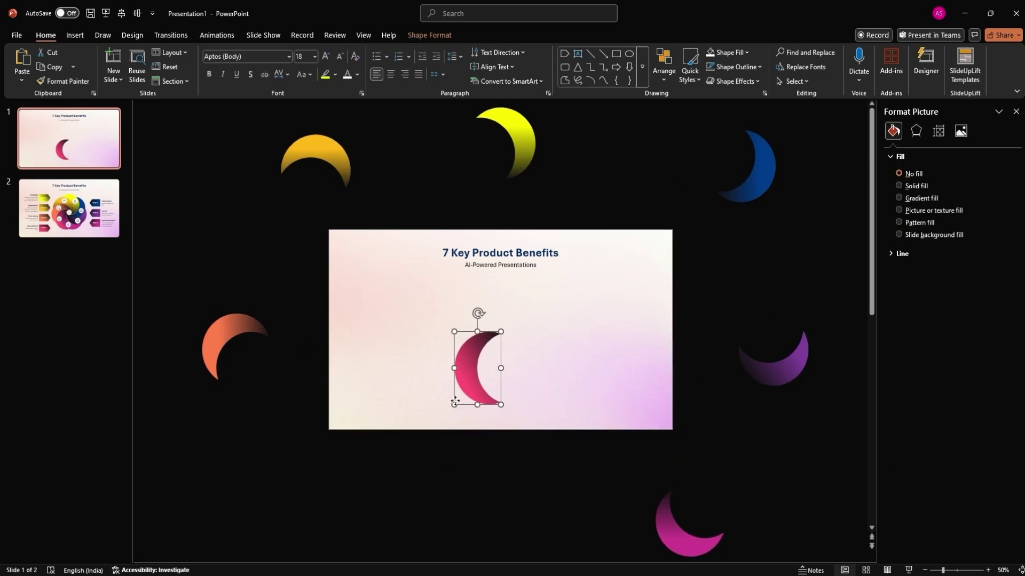
pyautogui.moveTo(472, 368); pyautogui.dragTo(391, 509)
# Step: Centre the titles, move the subtitle on top and make it a larger '7 Key Product Benefits of'
pyautogui.click(529, 270)
pyautogui.scroll(2, 524, 290)
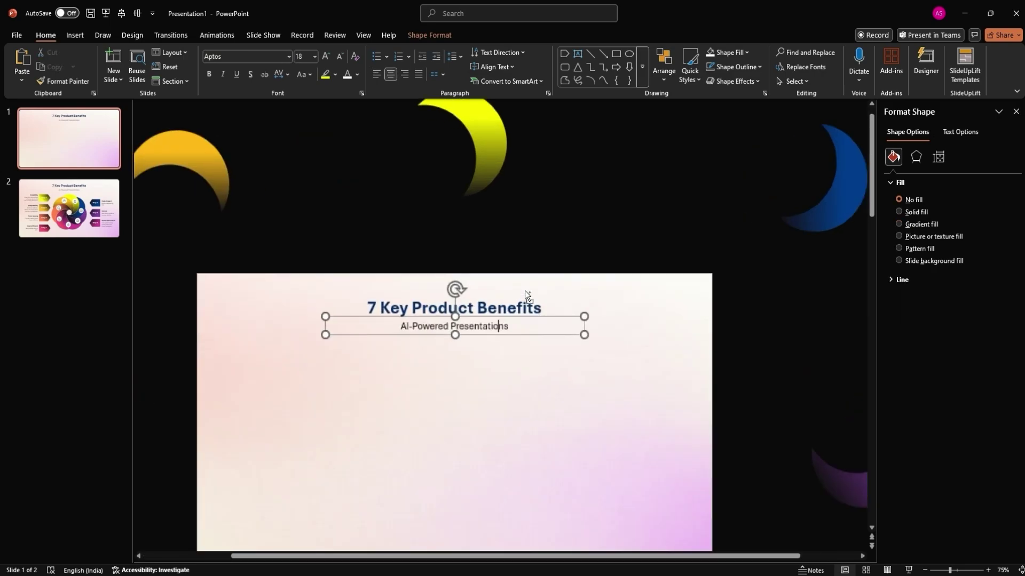
pyautogui.click(514, 304)
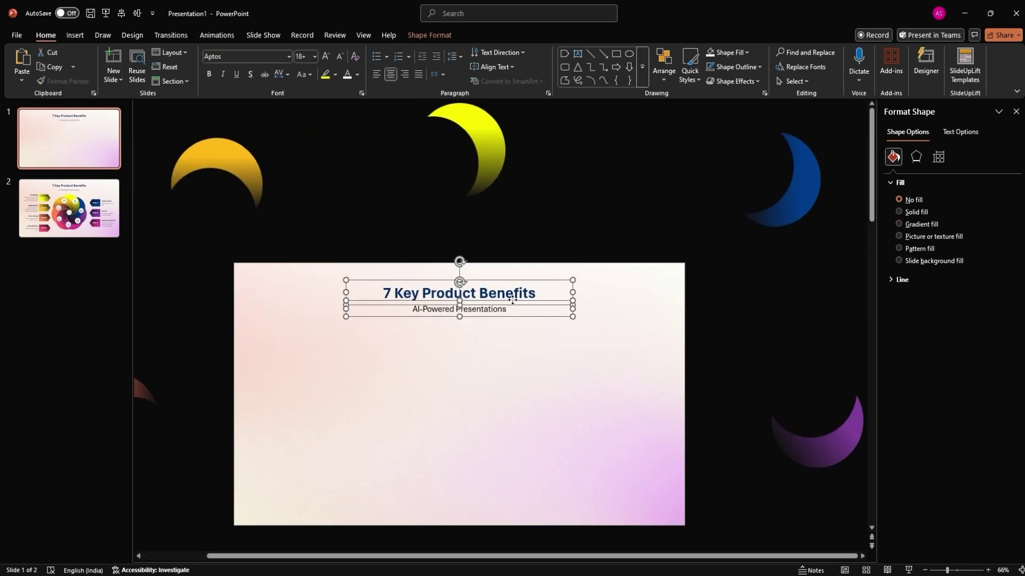
pyautogui.moveTo(513, 313); pyautogui.dragTo(514, 392)
pyautogui.scroll(2, 438, 416)
pyautogui.moveTo(575, 352)
pyautogui.mouseDown()
pyautogui.moveTo(568, 302)
pyautogui.moveTo(533, 271)
pyautogui.mouseUp()
pyautogui.tripleClick(533, 272)
pyautogui.rightClick(556, 273)
pyautogui.click(633, 336)
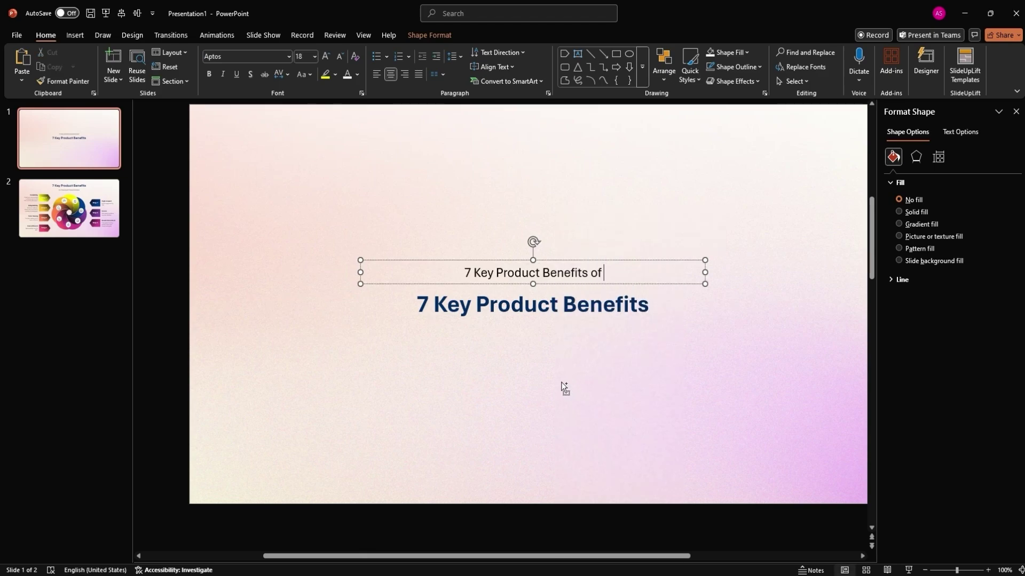
pyautogui.click(325, 56)
pyautogui.click(325, 57)
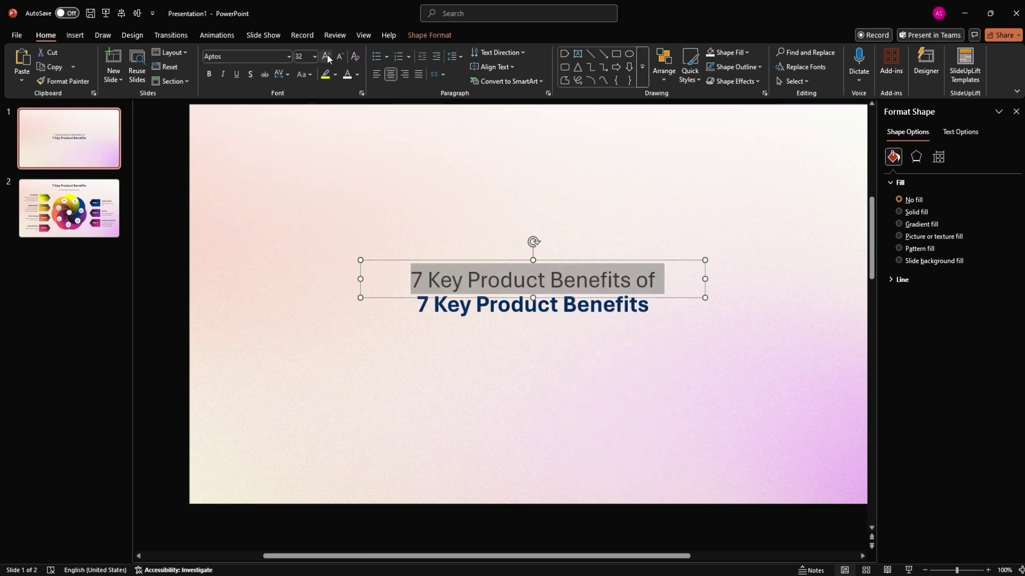
# Step: Change the main title to a larger 'AI-Powered Presentations' on one widened line
pyautogui.tripleClick(471, 307)
pyautogui.rightClick(471, 307)
pyautogui.click(519, 324)
pyautogui.click(324, 55)
pyautogui.click(324, 55)
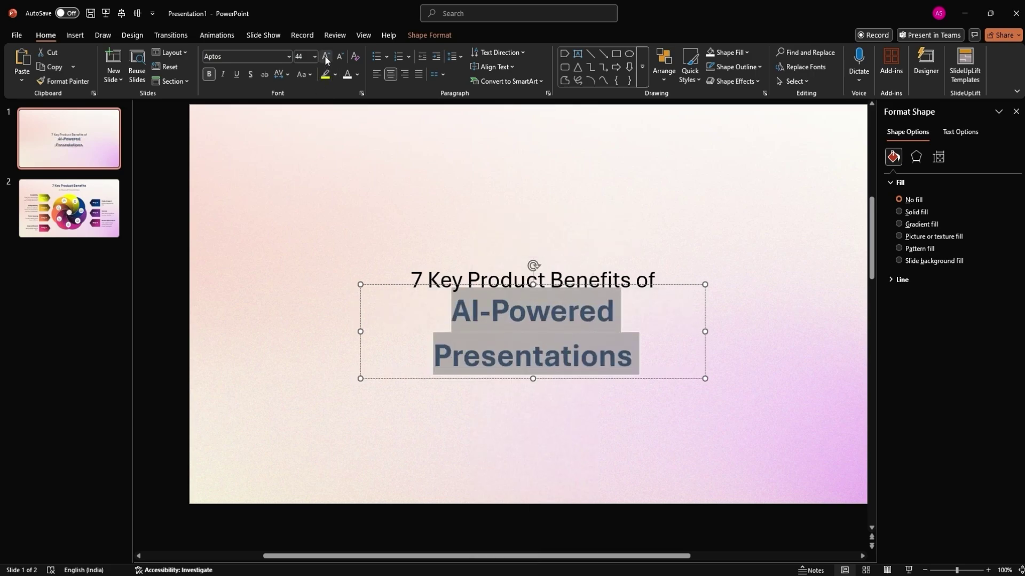
pyautogui.click(325, 55)
pyautogui.moveTo(702, 336); pyautogui.dragTo(832, 336)
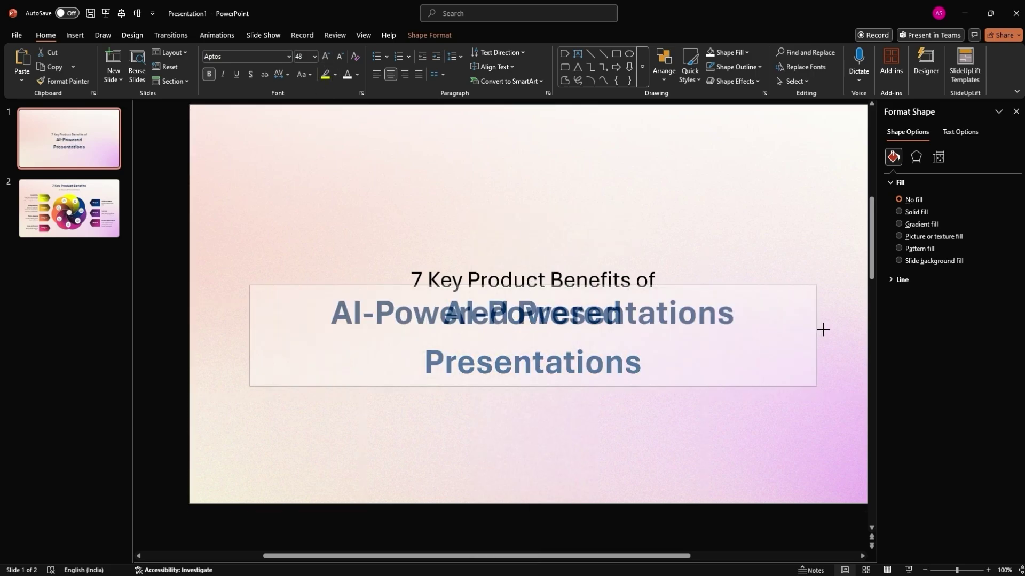
pyautogui.click(609, 251)
# Step: Group the two title boxes, centre the group on the slide and narrow its box
pyautogui.click(559, 272)
pyautogui.keyDown('shift'); pyautogui.click(533, 314); pyautogui.keyUp('shift')
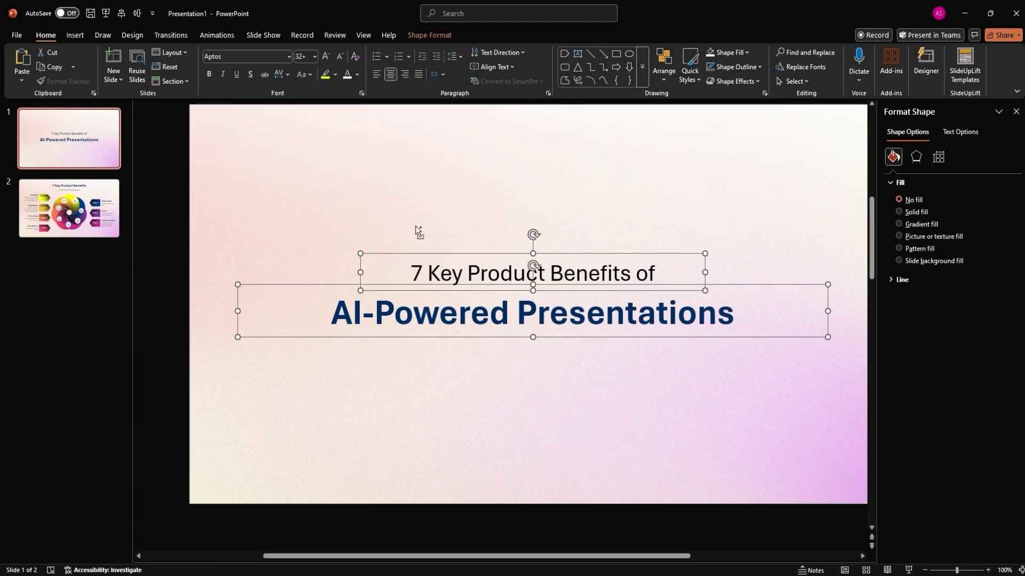
pyautogui.hotkey('ctrl', 'g')
pyautogui.click(134, 12)
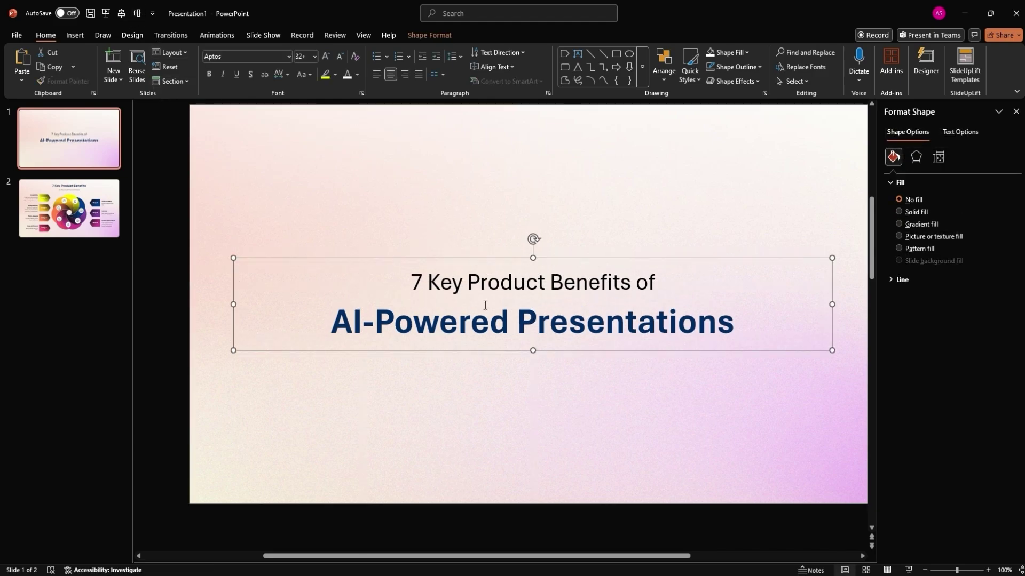
pyautogui.scroll(-1, 518, 335)
pyautogui.scroll(1, 518, 334)
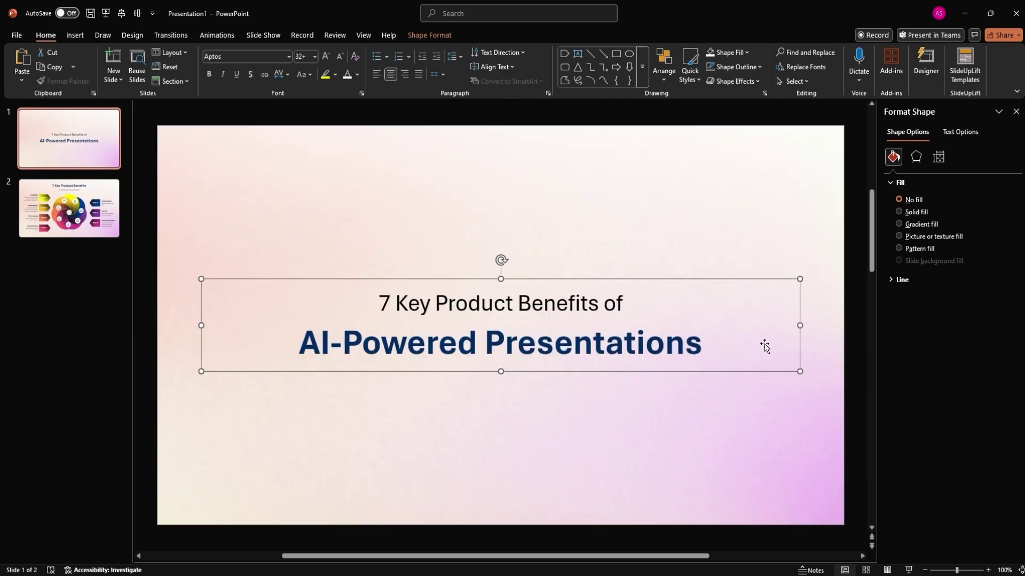
pyautogui.keyDown('ctrl'); pyautogui.moveTo(799, 322); pyautogui.dragTo(766, 325); pyautogui.keyUp('ctrl')
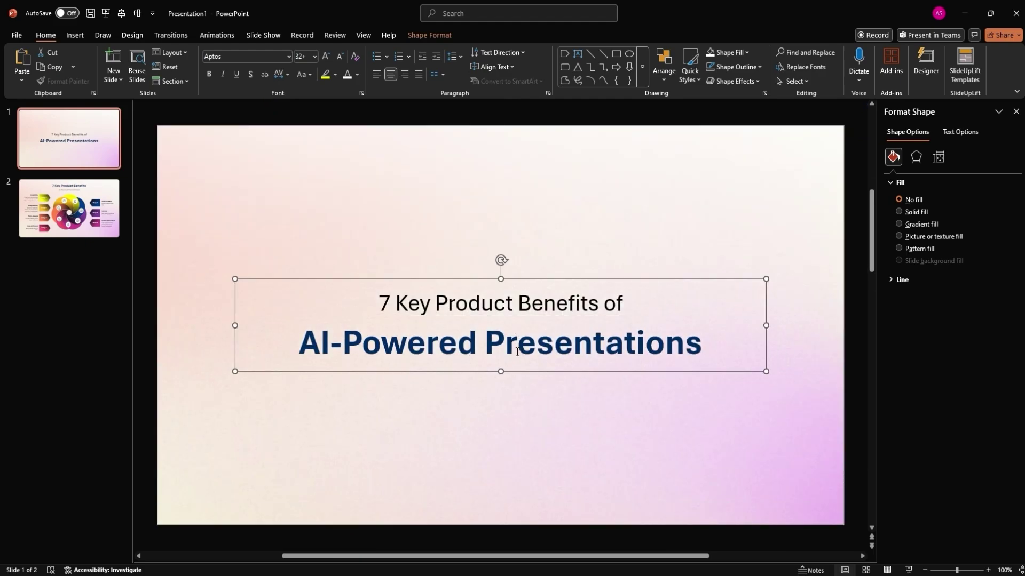
# Step: Give the title group a Fly In from Top animation starting With Previous
pyautogui.click(214, 36)
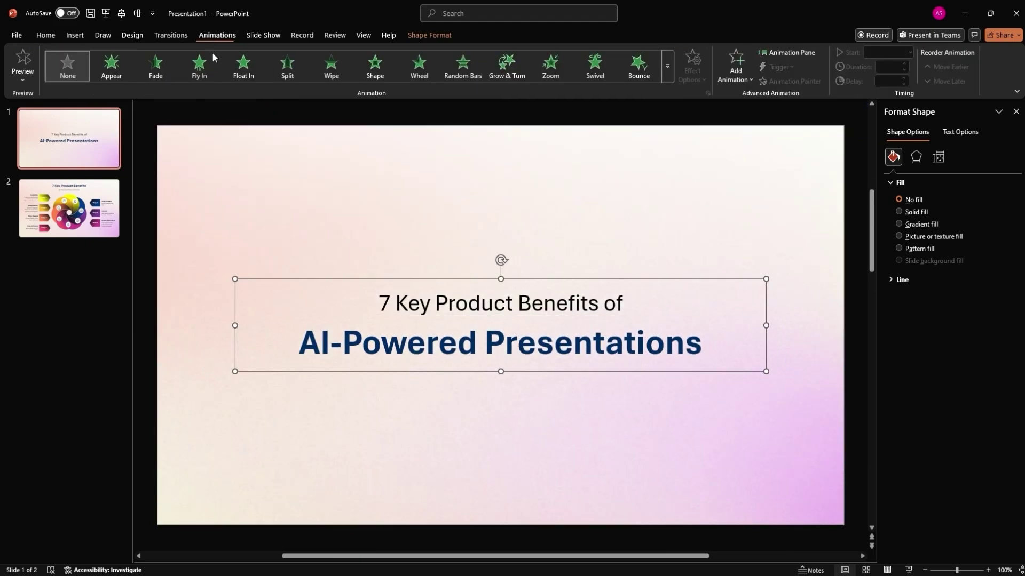
pyautogui.click(200, 70)
pyautogui.click(480, 220)
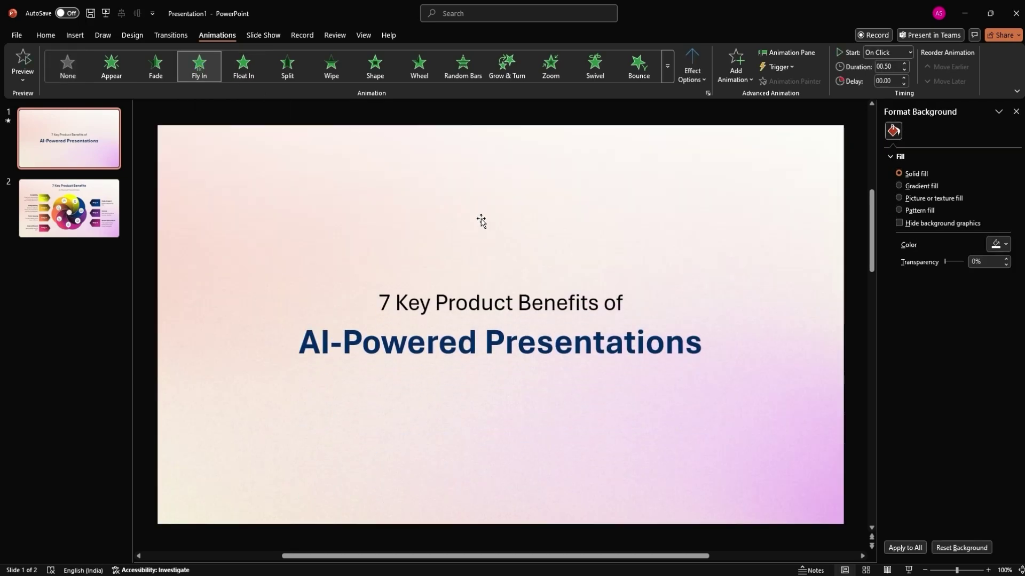
pyautogui.click(696, 83)
pyautogui.click(725, 273)
pyautogui.click(897, 54)
pyautogui.click(891, 79)
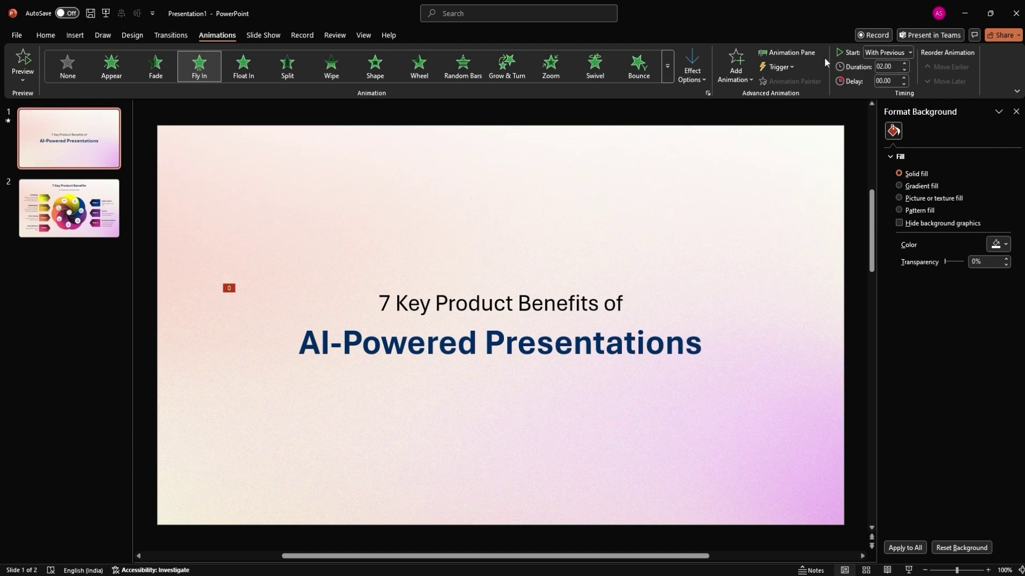
# Step: In the Fly In effect options, set the duration to 2.00 with a 0.83 bounce end
pyautogui.click(788, 52)
pyautogui.rightClick(945, 145)
pyautogui.click(937, 197)
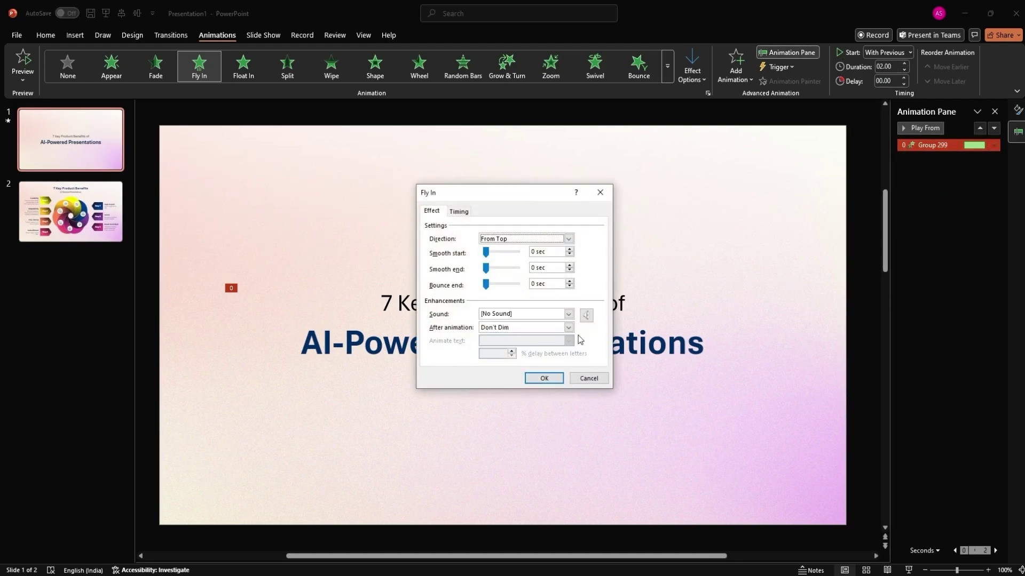
pyautogui.moveTo(548, 284); pyautogui.dragTo(521, 284)
pyautogui.click(544, 378)
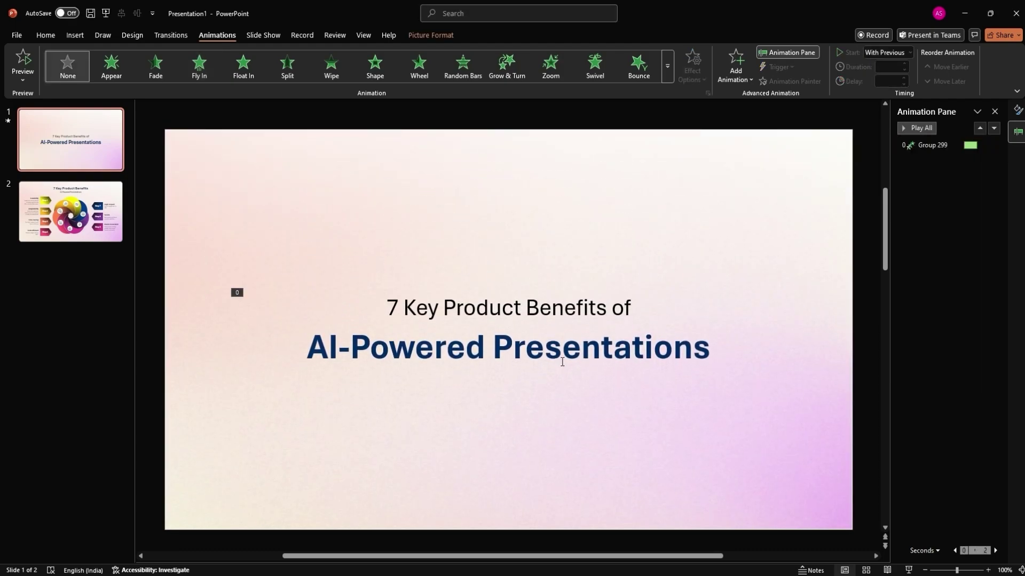
# Step: Copy the title group's fly-in with Animation Painter onto slide 2's title text
pyautogui.click(562, 361)
pyautogui.click(574, 284)
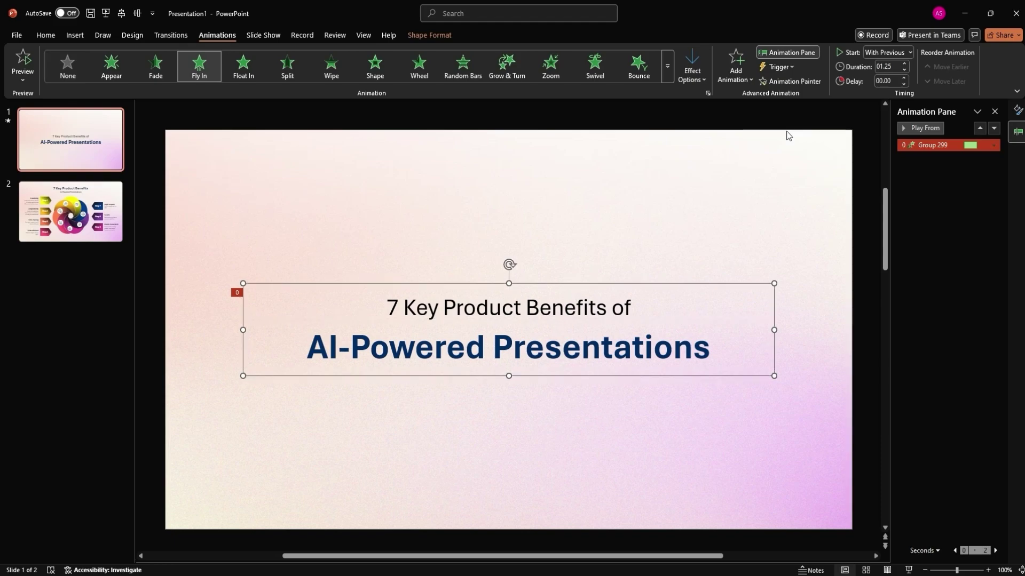
pyautogui.click(790, 81)
pyautogui.click(71, 212)
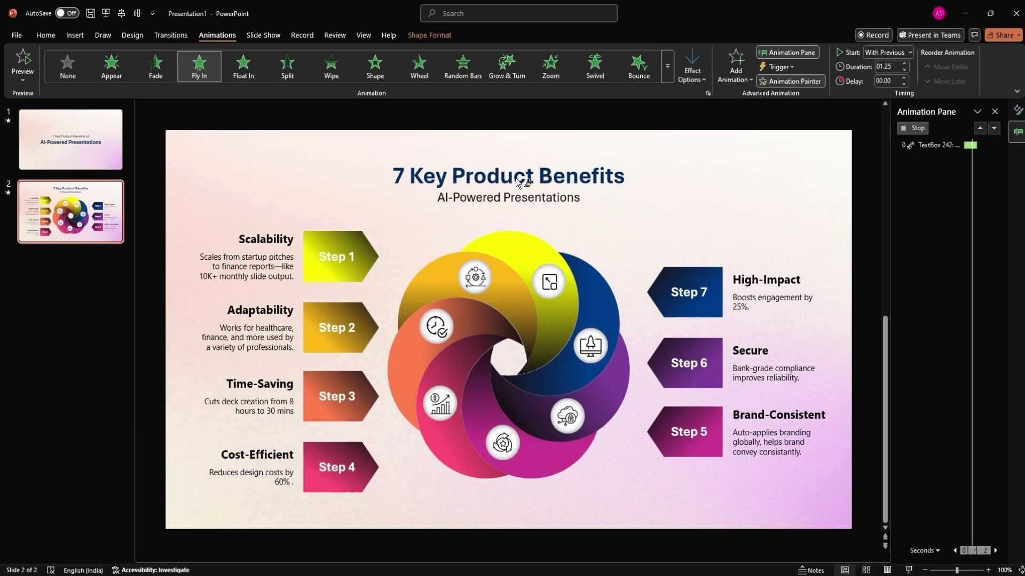
pyautogui.click(525, 183)
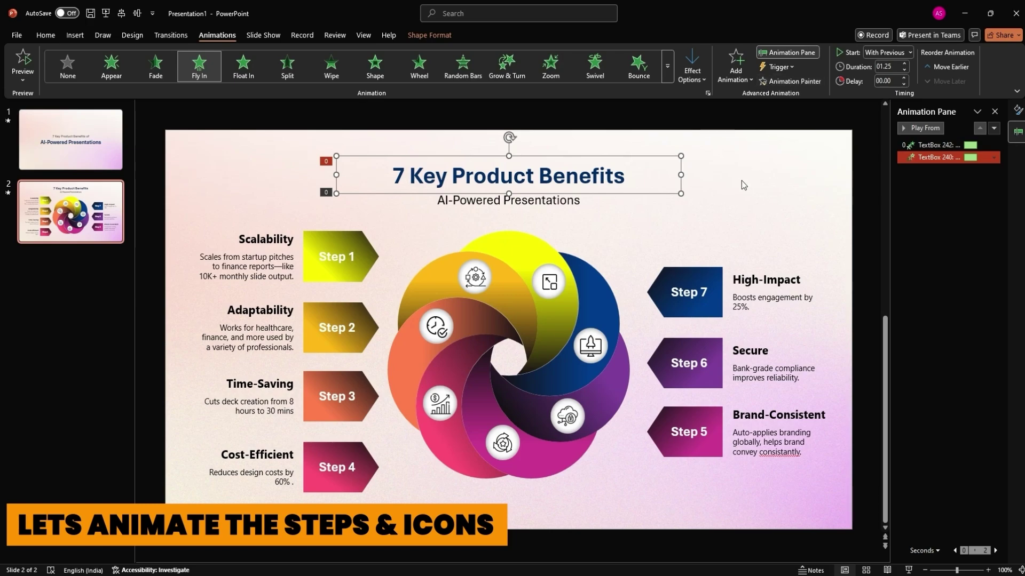
# Step: Give the top spiral icon a Fade entrance set to start After Previous
pyautogui.click(553, 281)
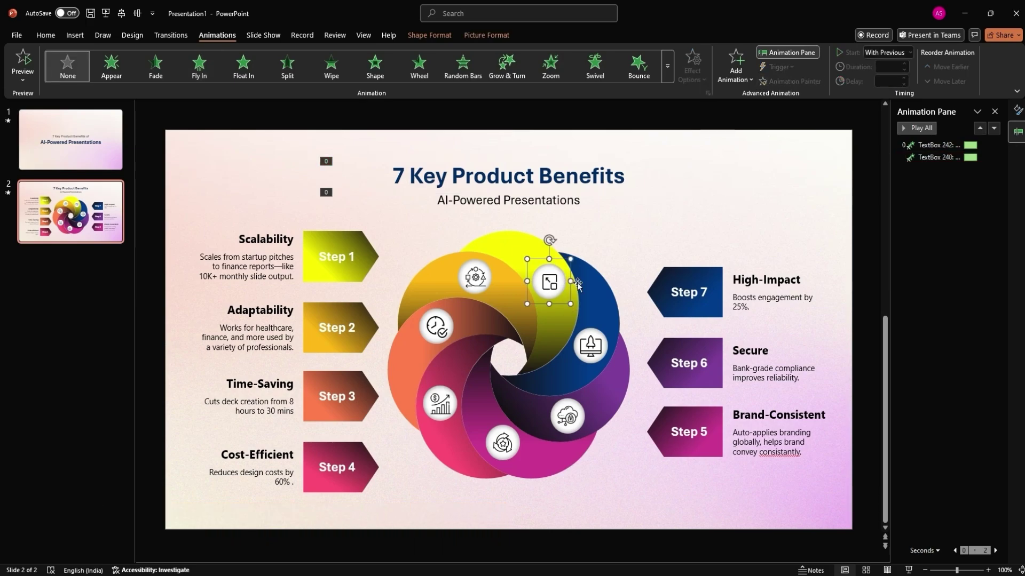
pyautogui.click(155, 65)
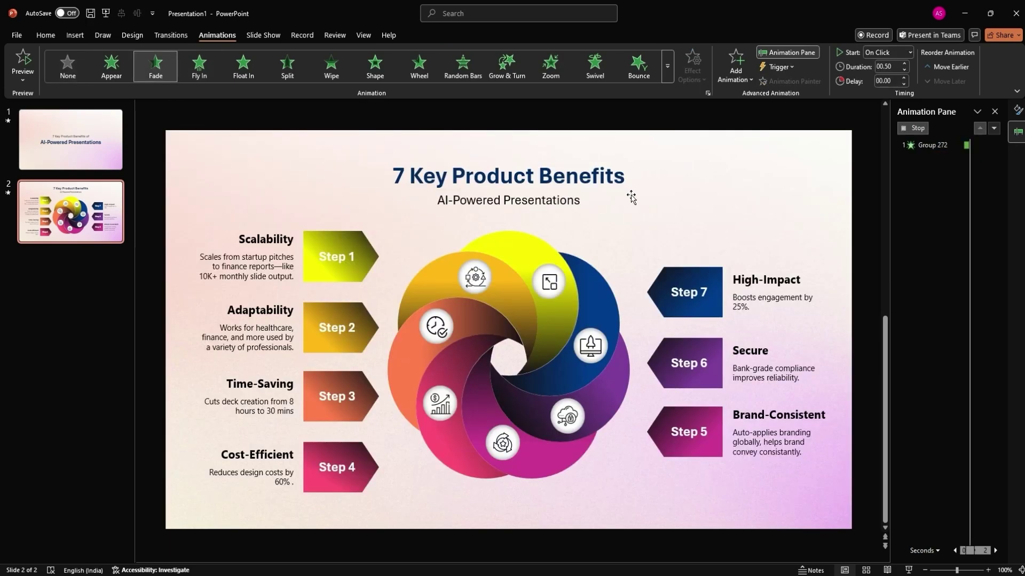
pyautogui.click(547, 272)
pyautogui.click(902, 54)
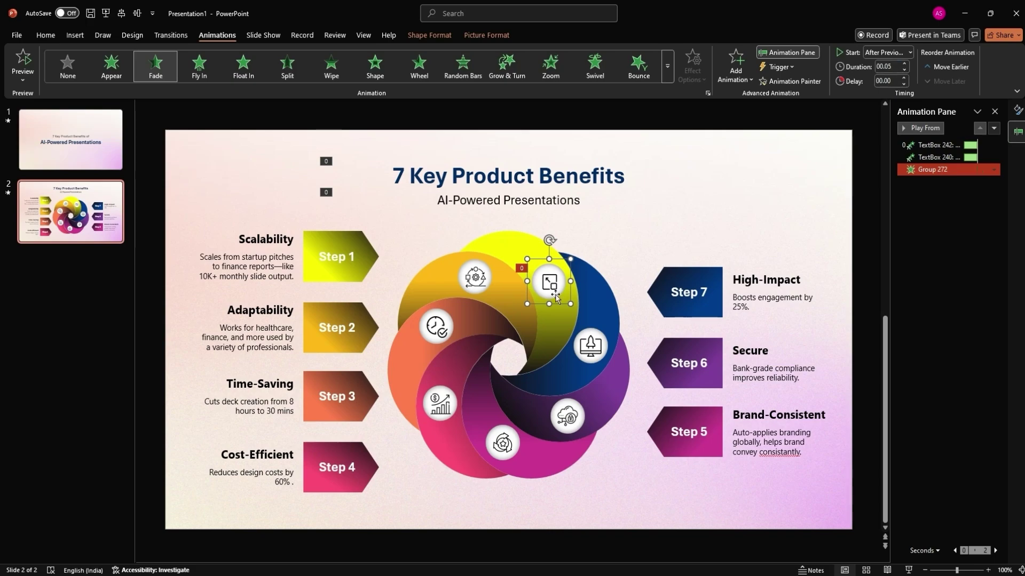
# Step: Give Step 1 Scalability a Fly In from the left, starting After Previous, duration 1.25 s
pyautogui.click(359, 242)
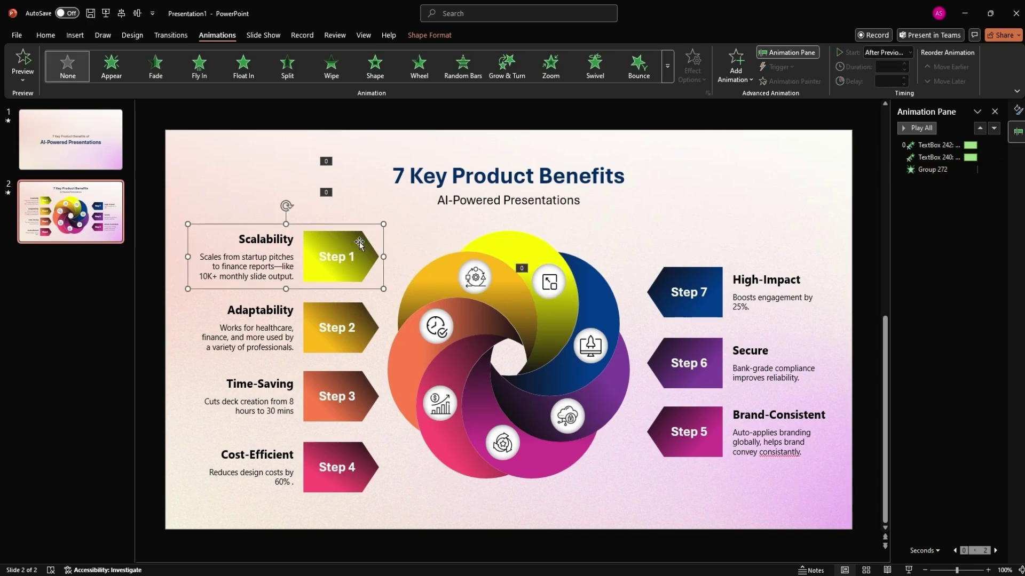
pyautogui.click(200, 71)
pyautogui.click(692, 69)
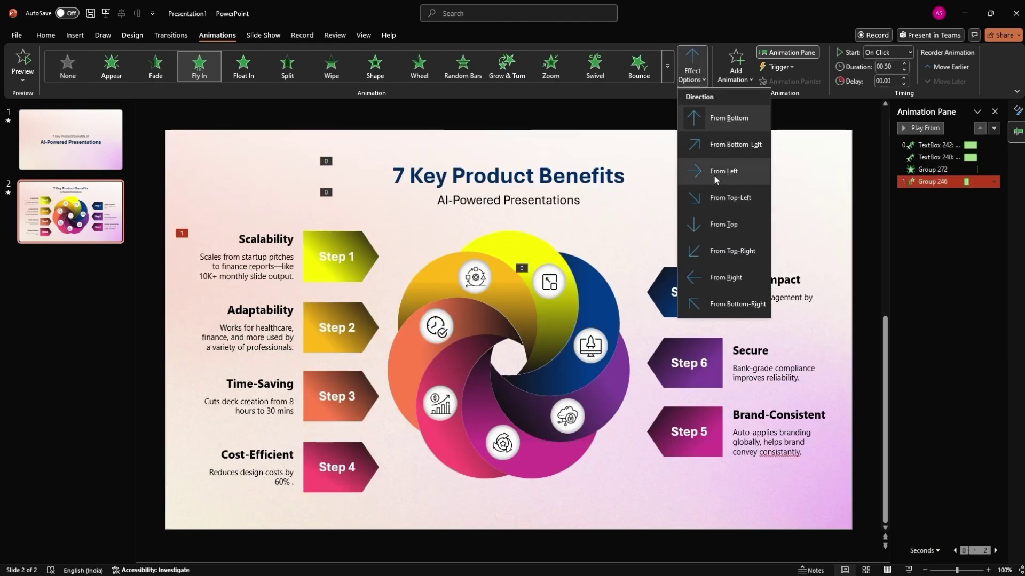
pyautogui.click(714, 172)
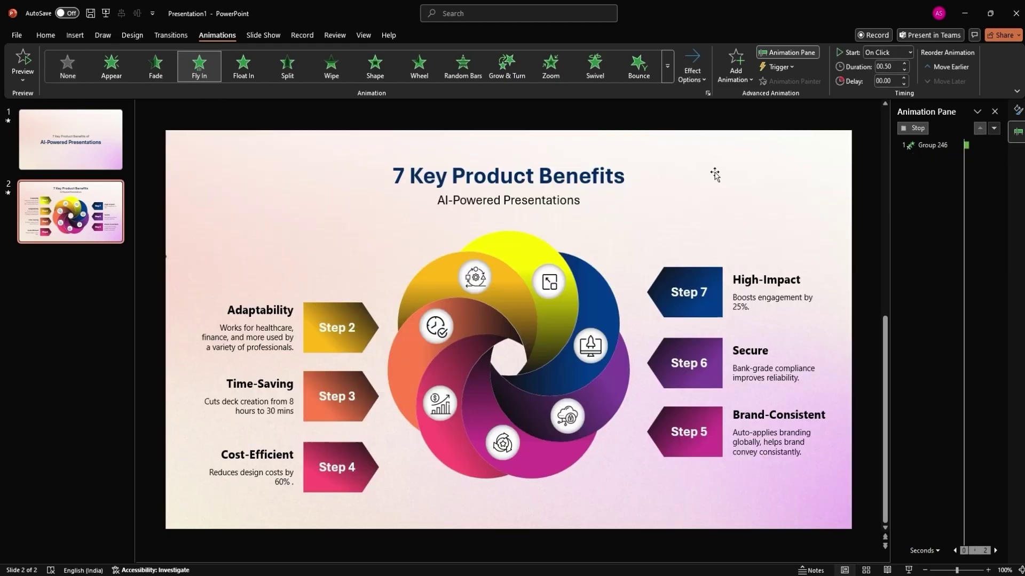
pyautogui.click(889, 52)
pyautogui.click(888, 85)
pyautogui.click(905, 64)
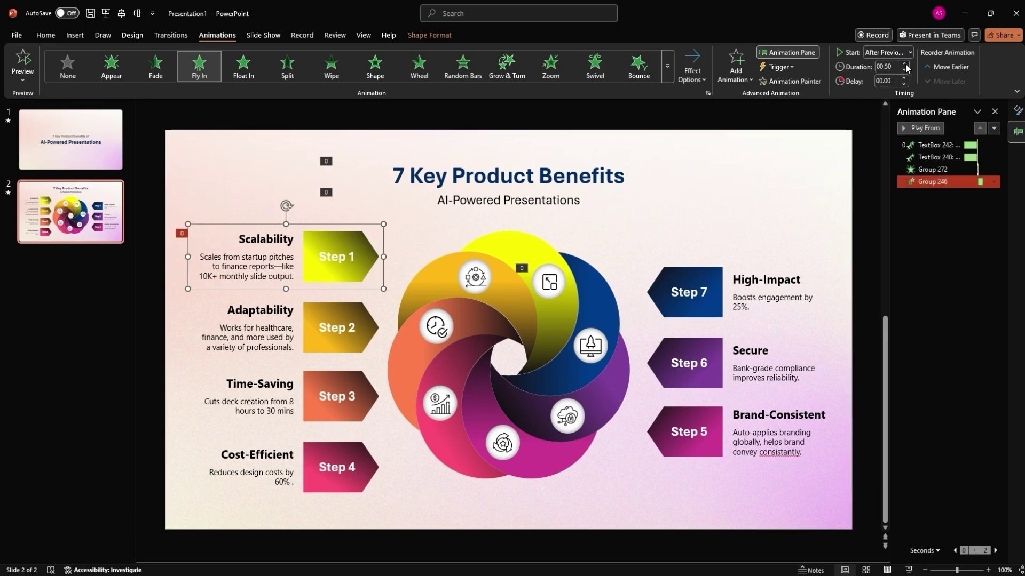
pyautogui.click(905, 63)
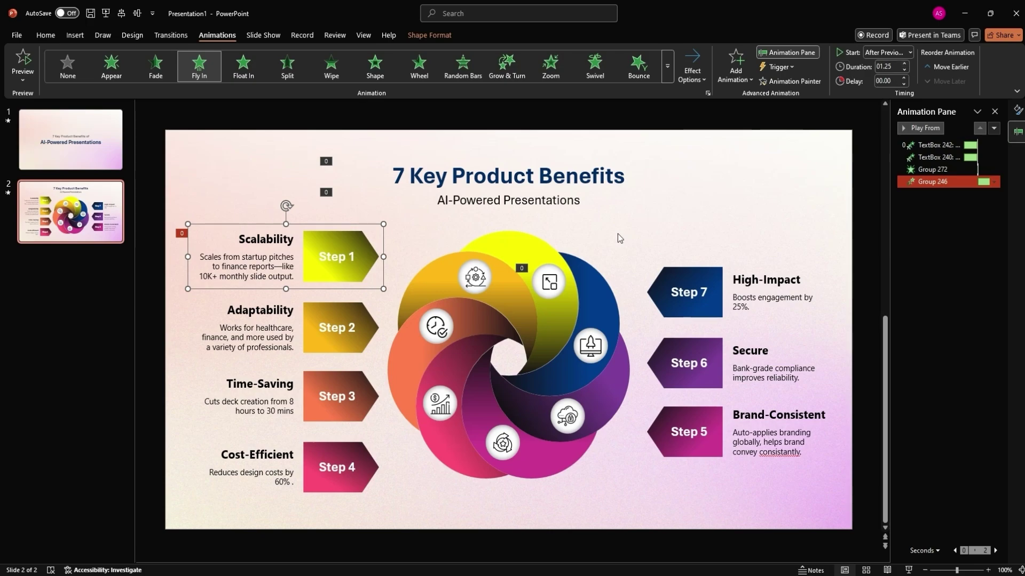
# Step: Add a Bounce end to the Step 1 fly-in through Effect Options and confirm
pyautogui.click(993, 182)
pyautogui.click(949, 239)
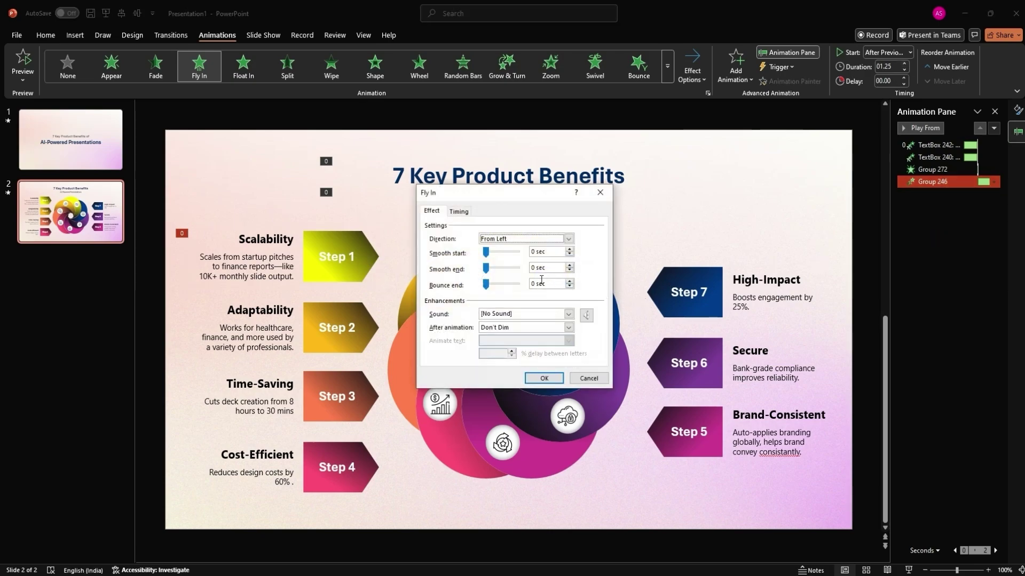
pyautogui.click(486, 284)
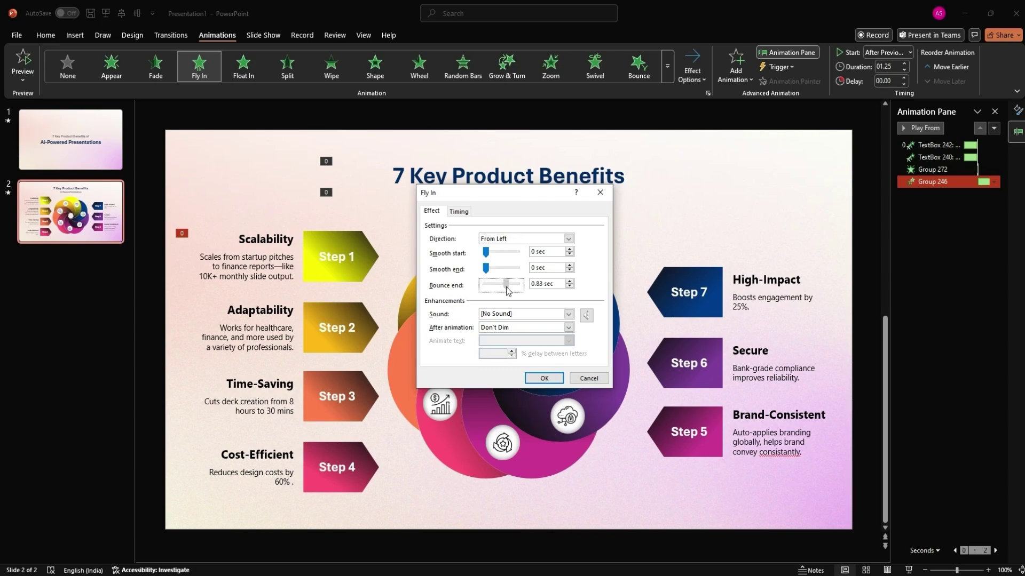
pyautogui.click(544, 377)
pyautogui.click(549, 282)
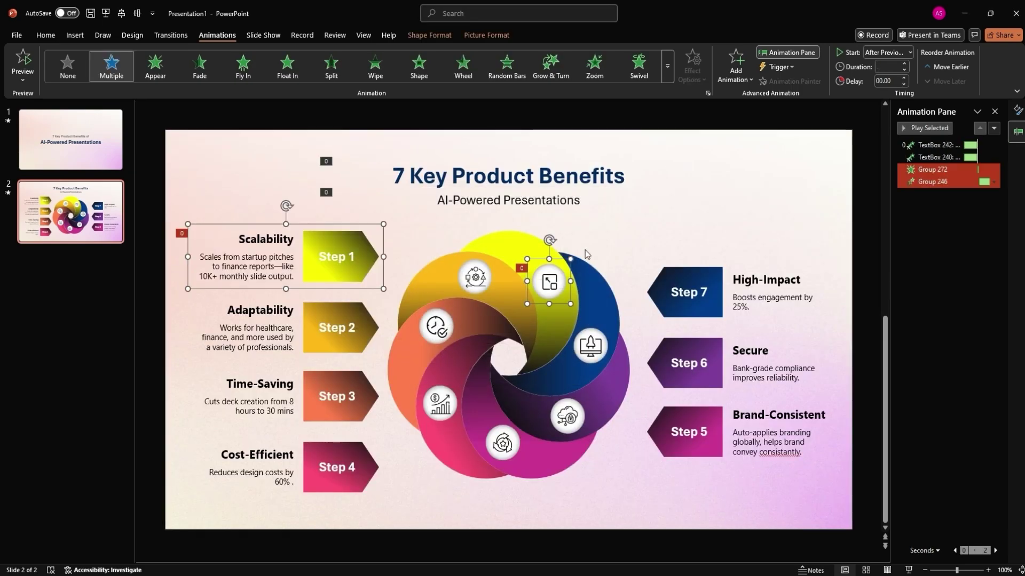
# Step: Paint the fade onto the gear and clock icons and the fly-in onto Step 2 Adaptability
pyautogui.click(789, 81)
pyautogui.click(475, 276)
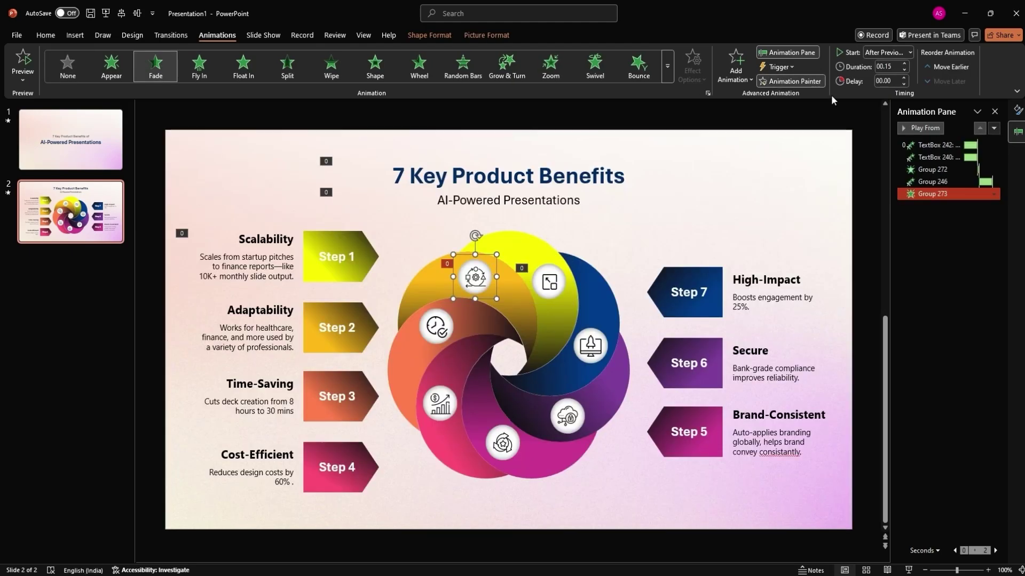
pyautogui.click(905, 64)
pyautogui.click(375, 317)
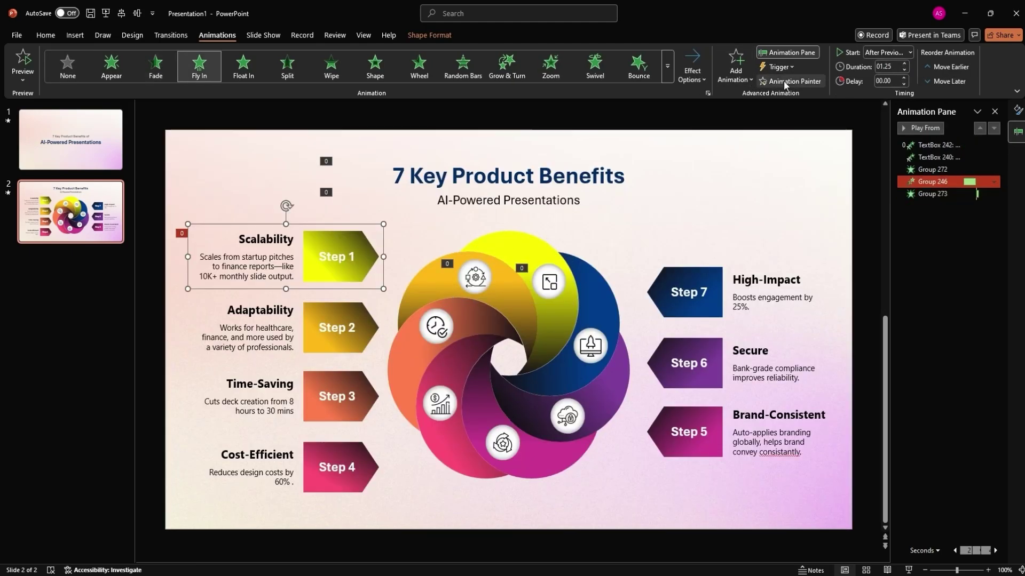
pyautogui.click(790, 81)
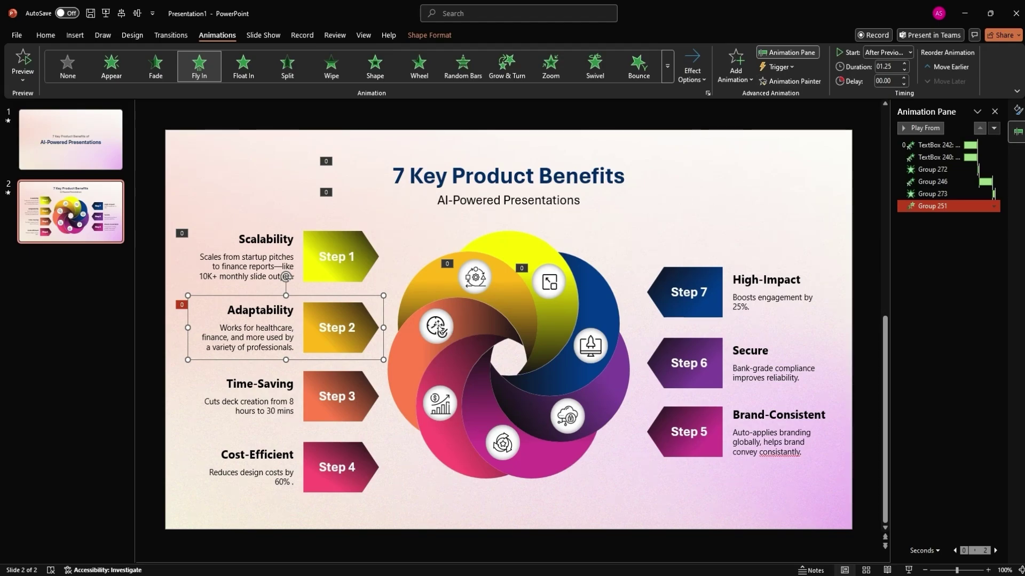
pyautogui.click(437, 327)
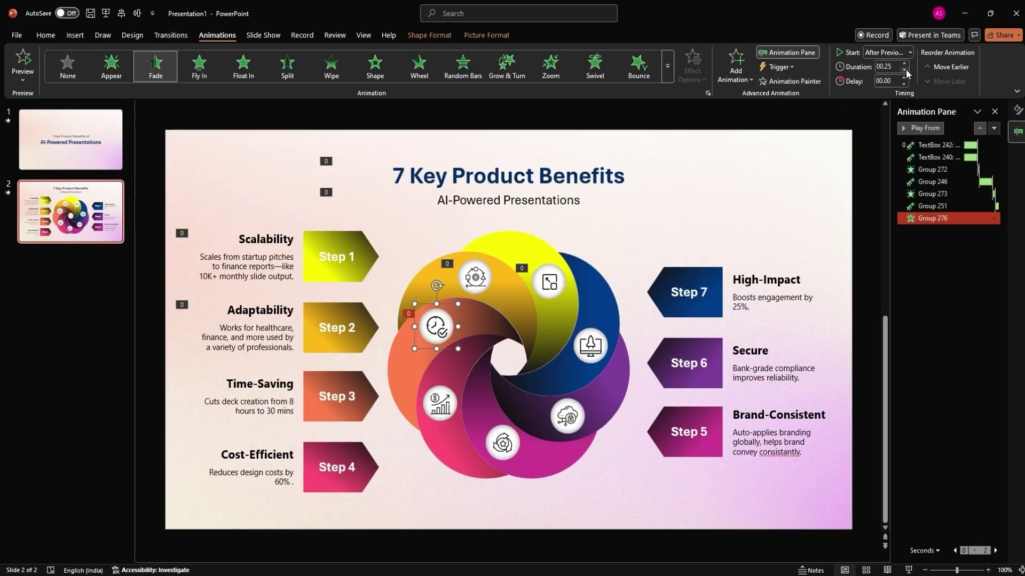
pyautogui.click(885, 67)
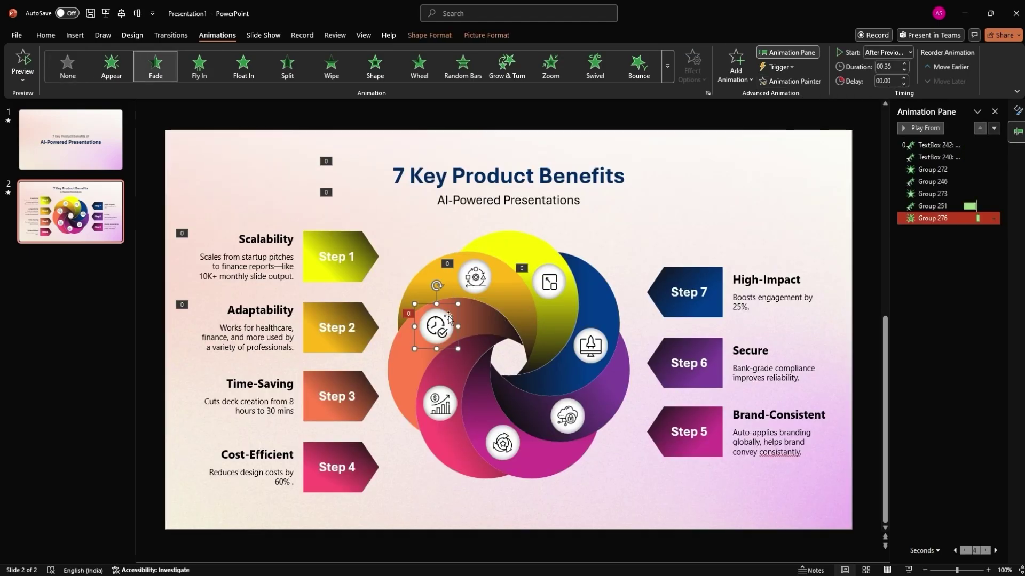
# Step: Give Steps 3 and 4 the fly-in and their chart and spiral icons a slightly longer fade
pyautogui.click(355, 376)
pyautogui.click(445, 401)
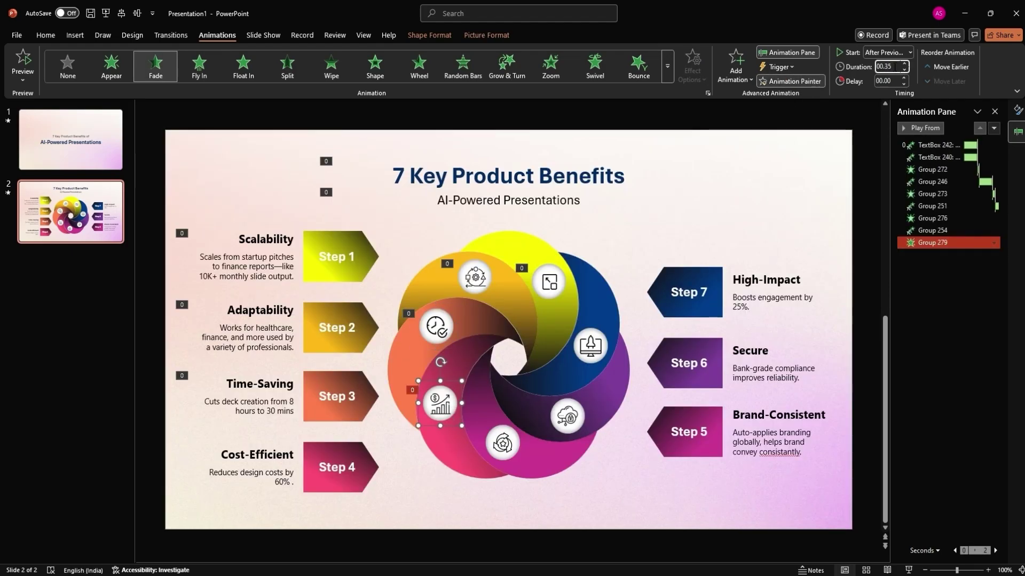
pyautogui.press('Up')
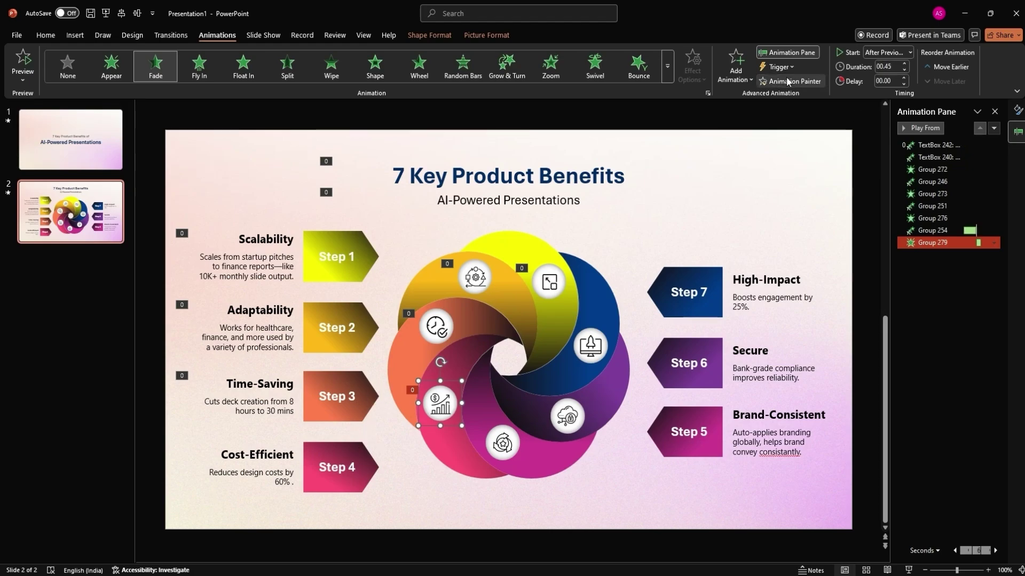
pyautogui.click(359, 440)
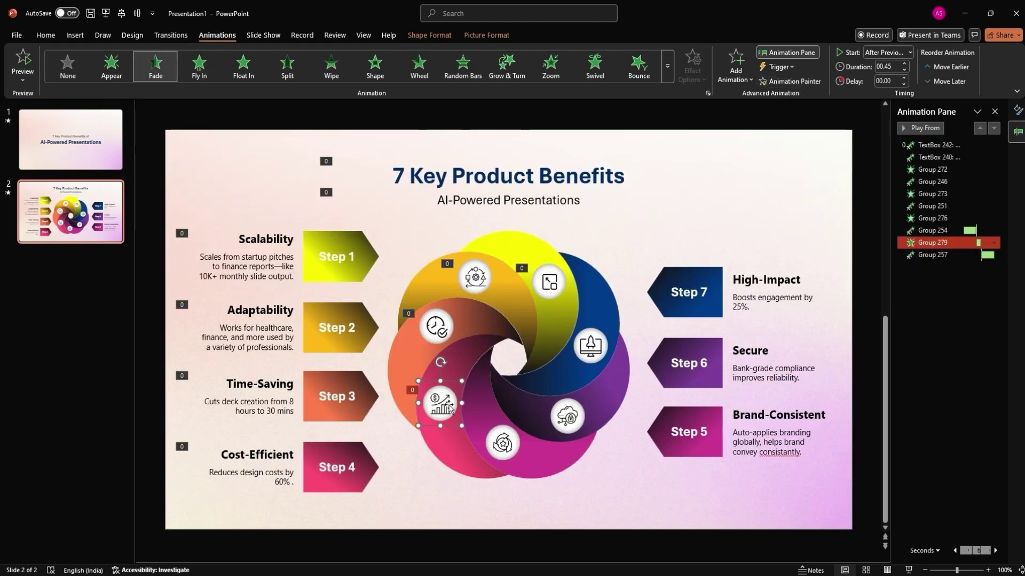
pyautogui.click(790, 81)
pyautogui.press('Up')
# Step: Make Step 5 fly in from the right and fade in the cloud icon beside it
pyautogui.click(705, 432)
pyautogui.click(200, 66)
pyautogui.click(692, 68)
pyautogui.click(701, 277)
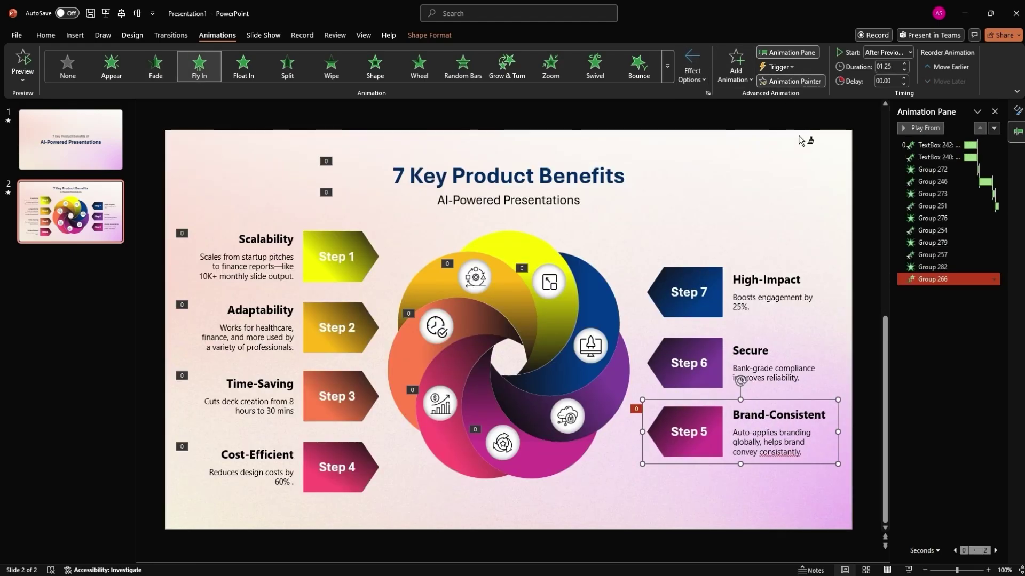
pyautogui.click(573, 423)
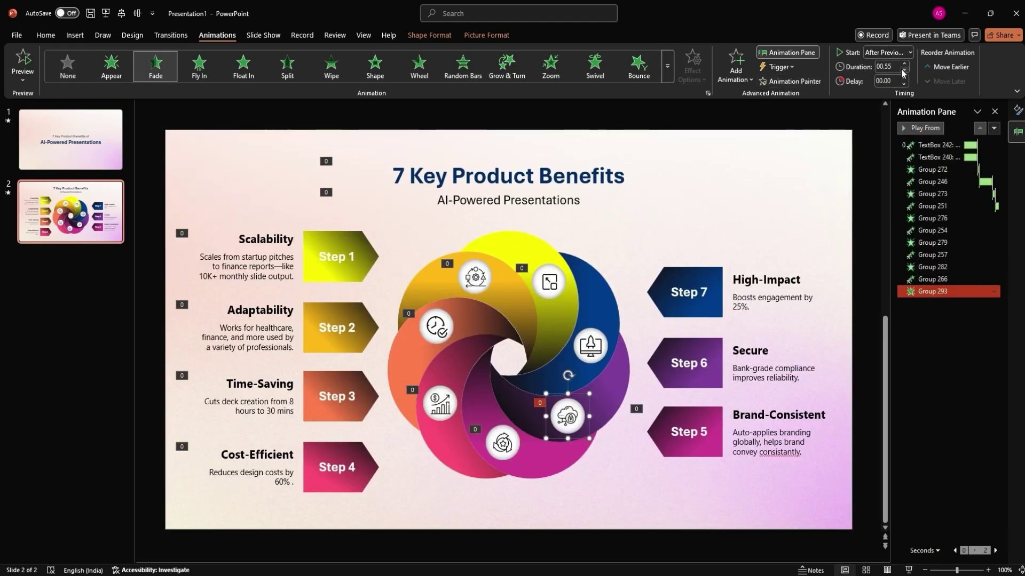
pyautogui.click(789, 81)
pyautogui.click(705, 424)
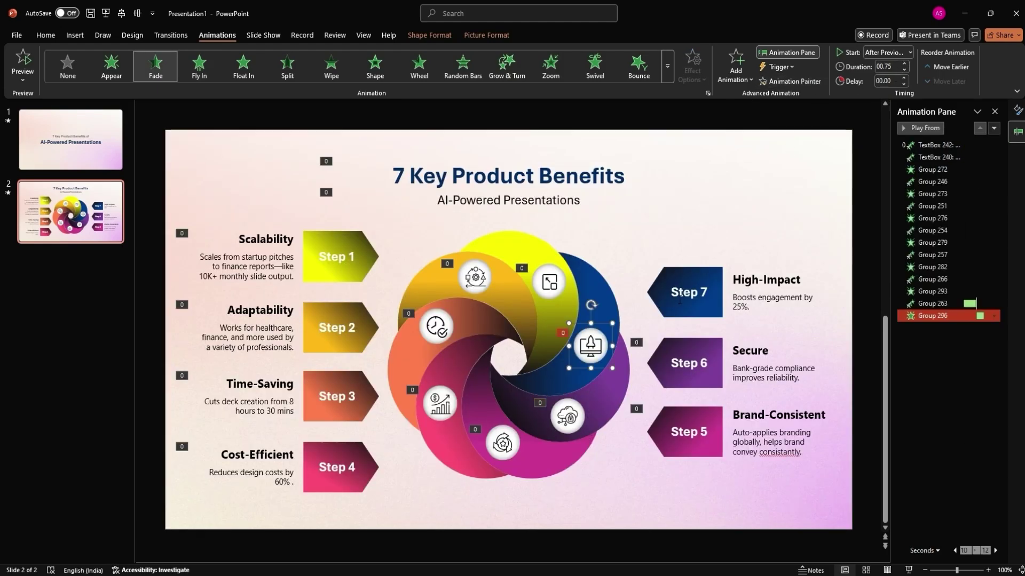
# Step: Apply the right-side fly-in to Step 6 Secure and Step 7 High-Impact
pyautogui.click(685, 363)
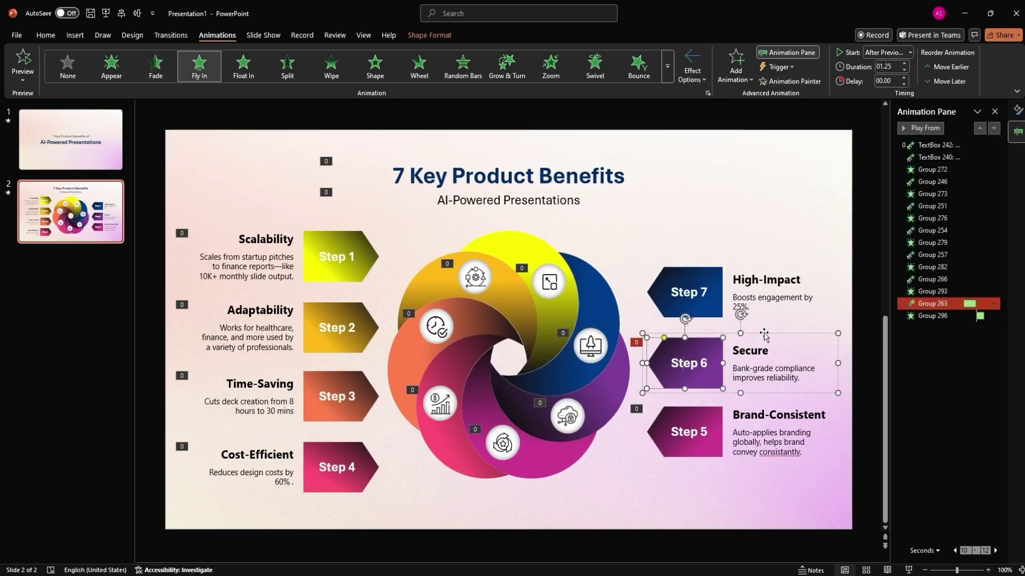
pyautogui.click(721, 215)
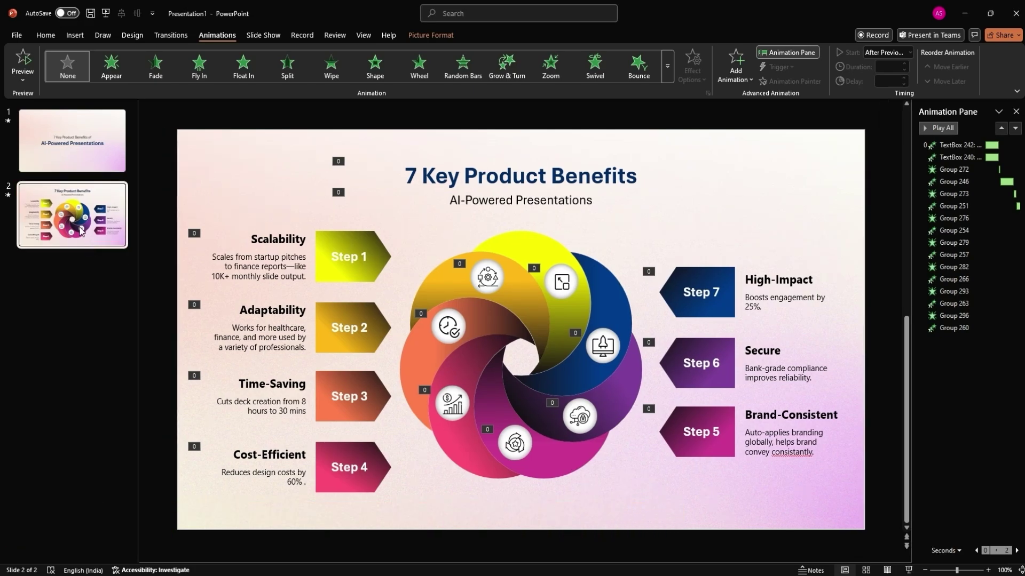
# Step: Apply a Morph transition to both slides, then return to the title slide
pyautogui.click(81, 231)
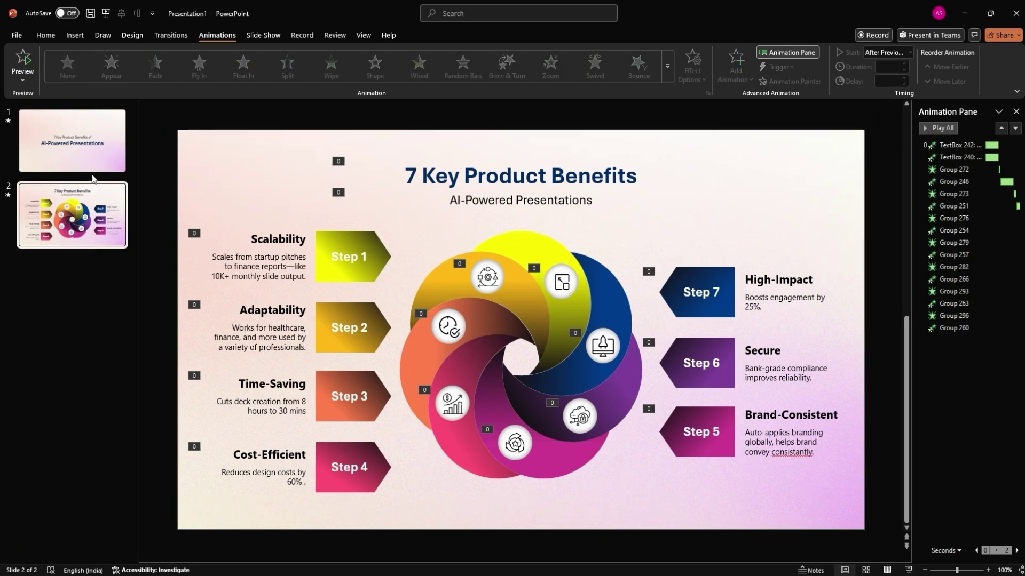
pyautogui.keyDown('shift'); pyautogui.click(89, 158); pyautogui.keyUp('shift')
pyautogui.click(167, 36)
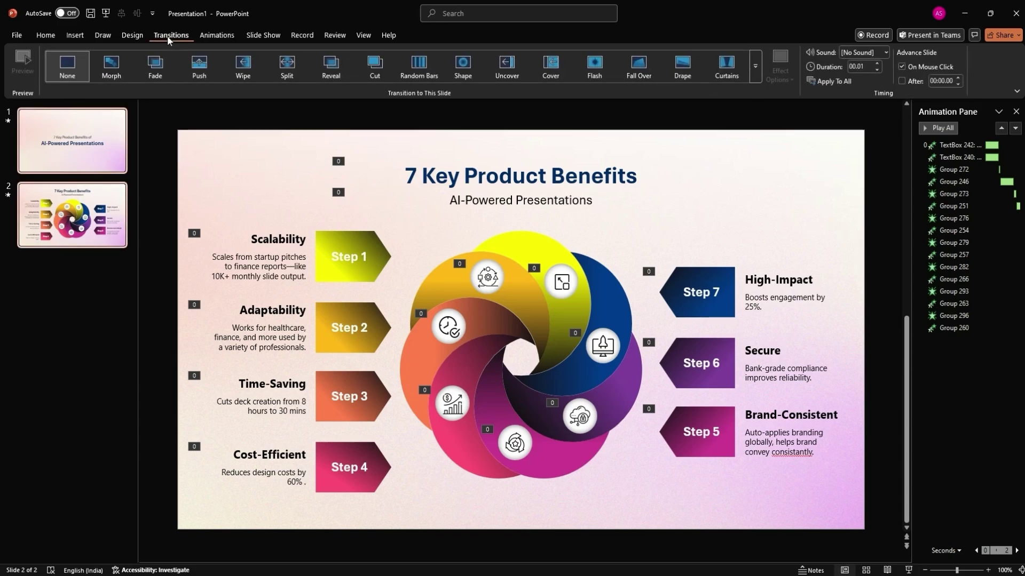
pyautogui.click(112, 68)
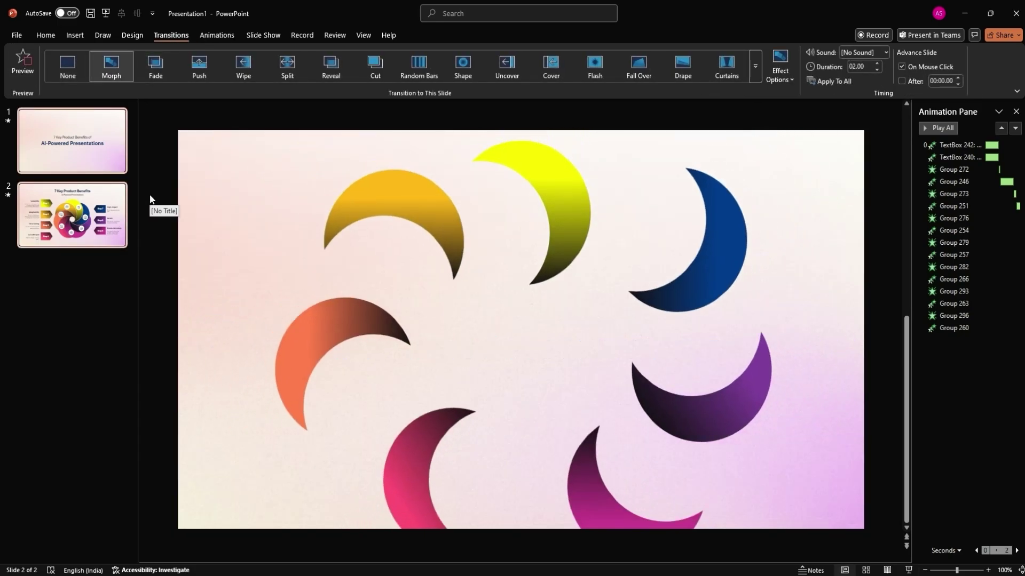
pyautogui.click(89, 146)
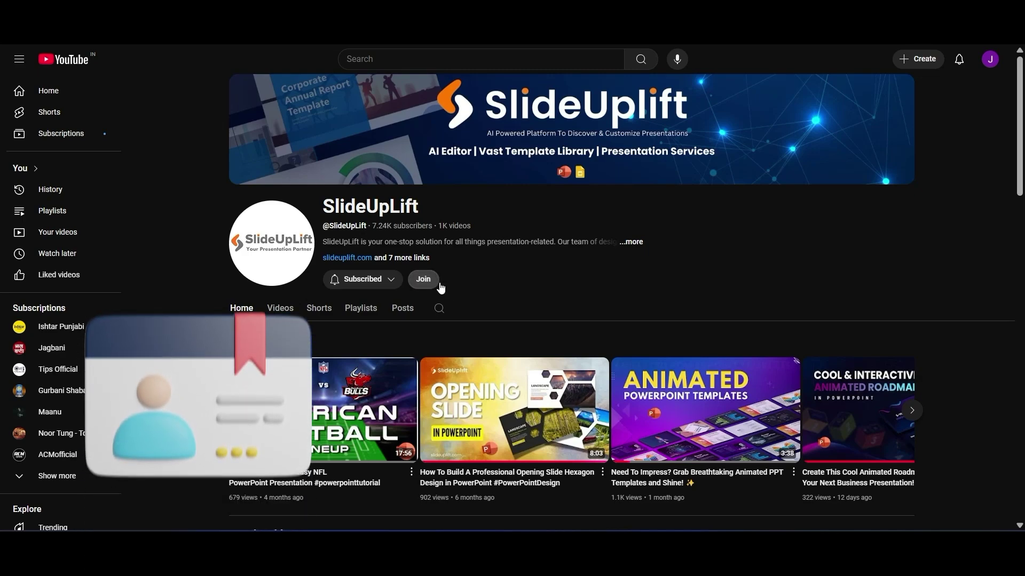
# Step: Join the channel to view the Presentation Pros membership tier and perks
pyautogui.click(423, 279)
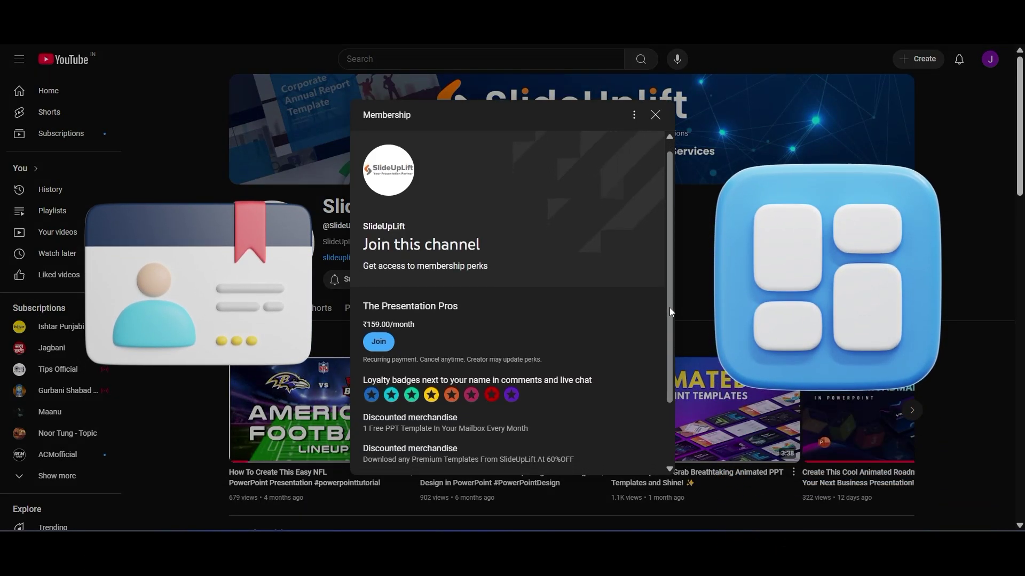
pyautogui.scroll(-2, 669, 307)
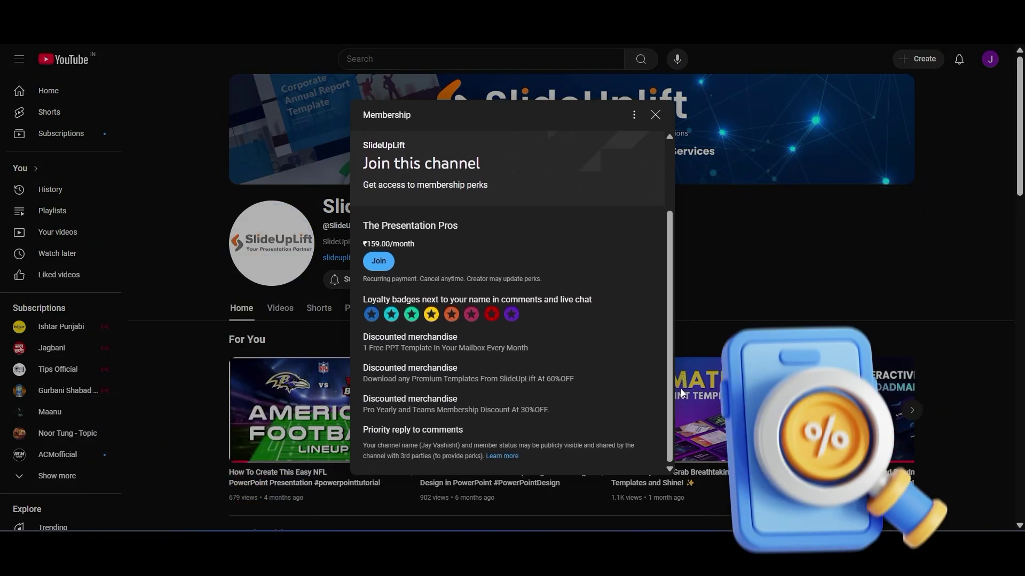